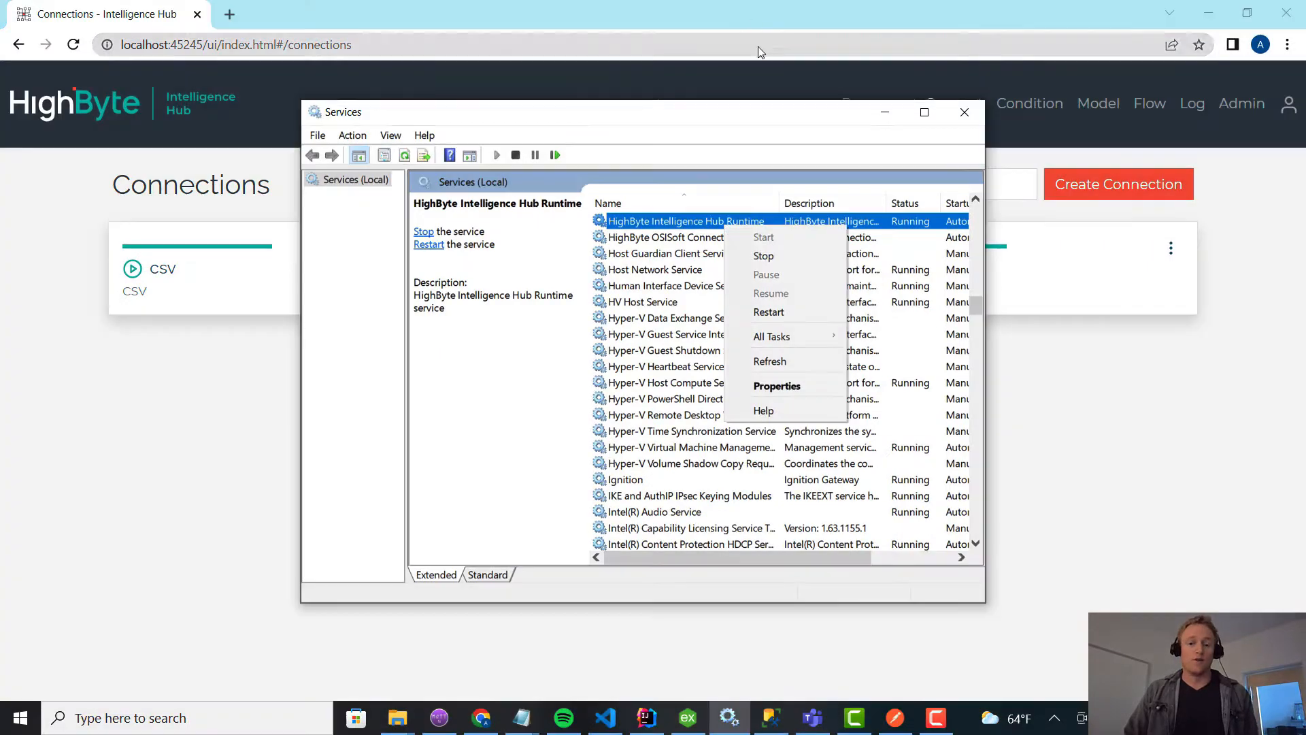
Switch from the Services window to the HighByte Intelligence Hub page, reload it and sign in as administrator.
click(735, 9)
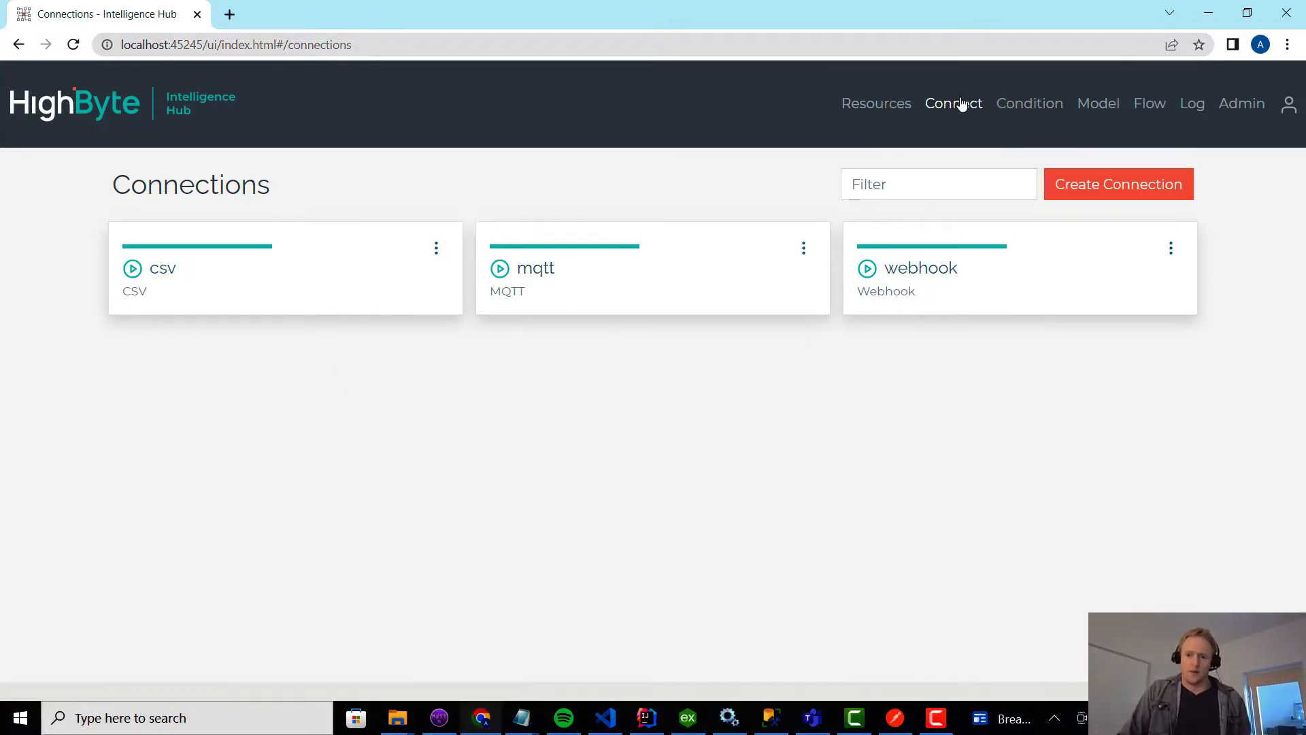
click(1029, 104)
key(F5)
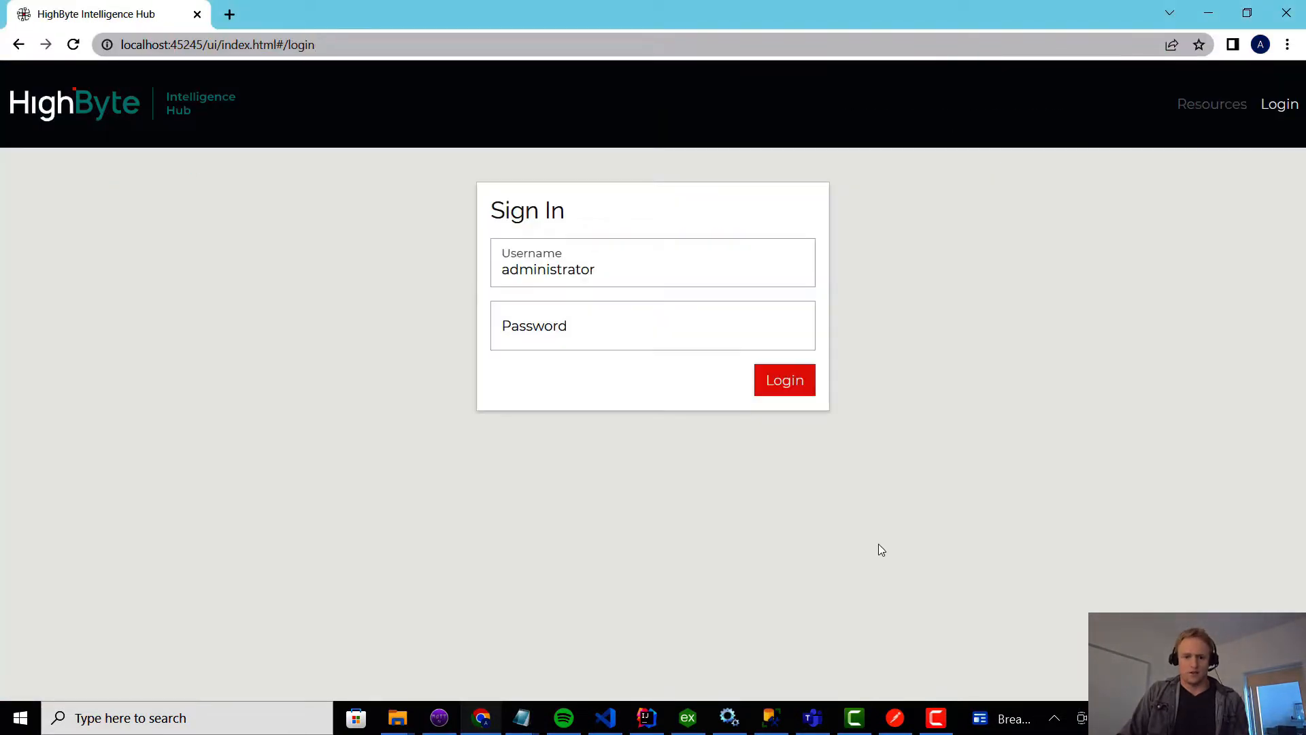
click(802, 382)
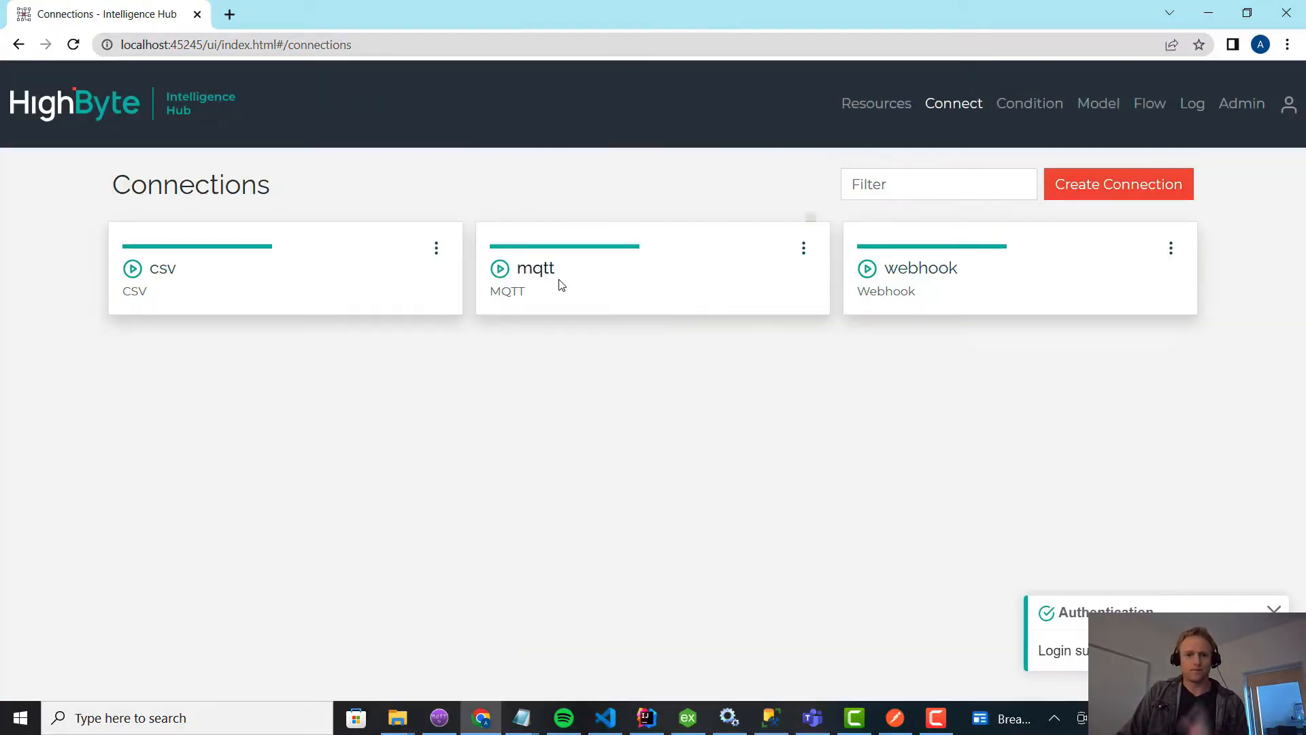
Open the mqtt connection and examine the topic of its dataout output, including the dynamic motorid part.
click(536, 273)
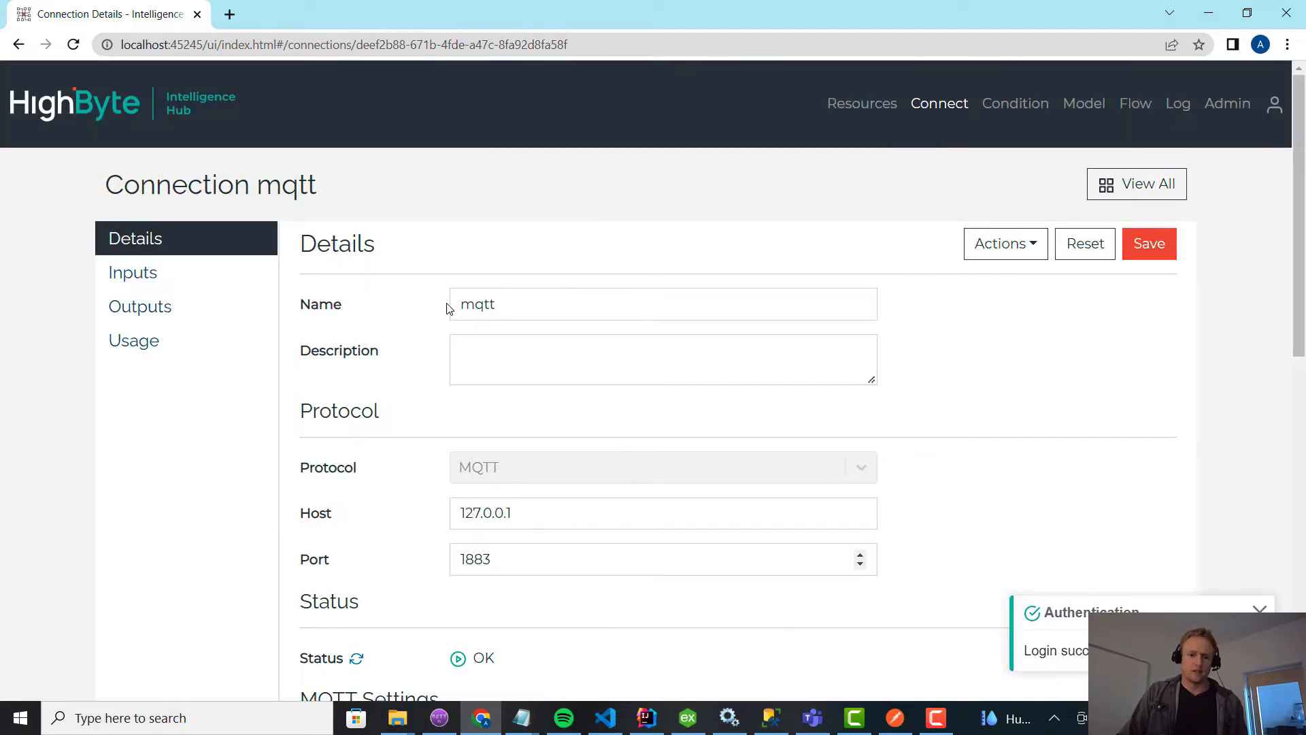
click(162, 279)
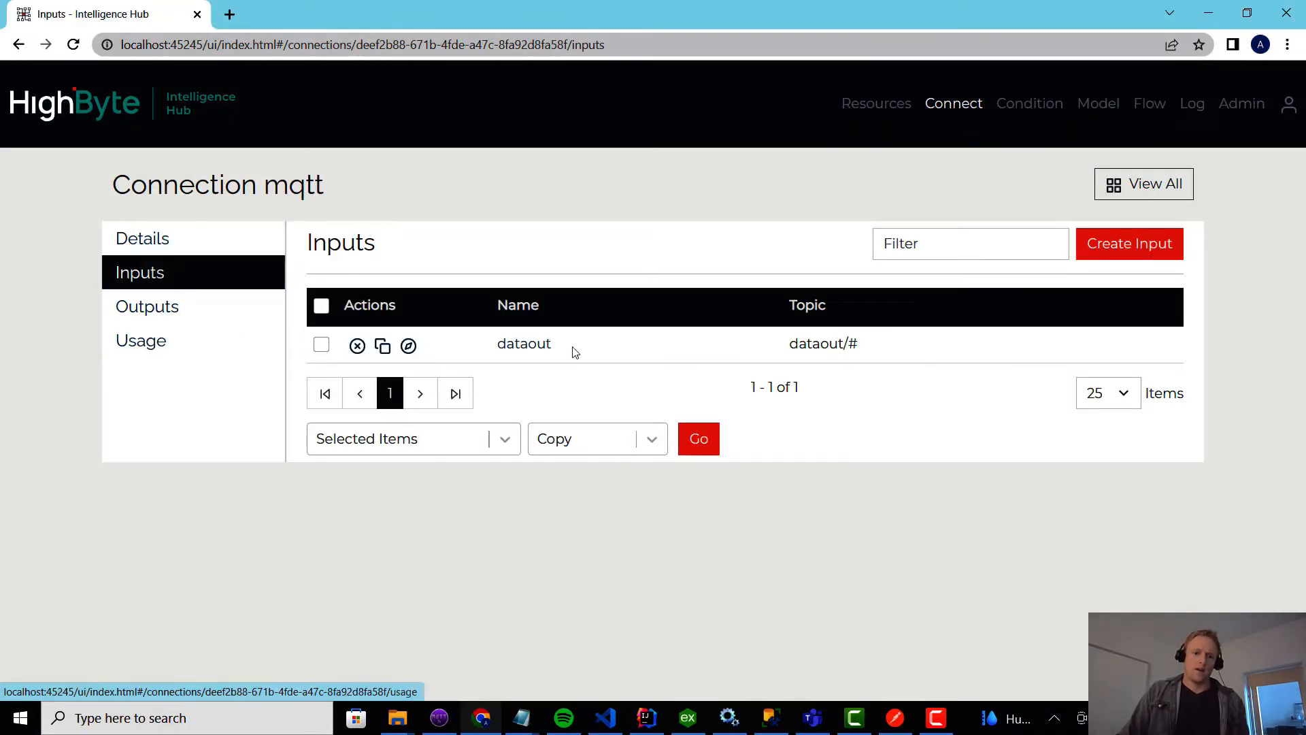
click(170, 318)
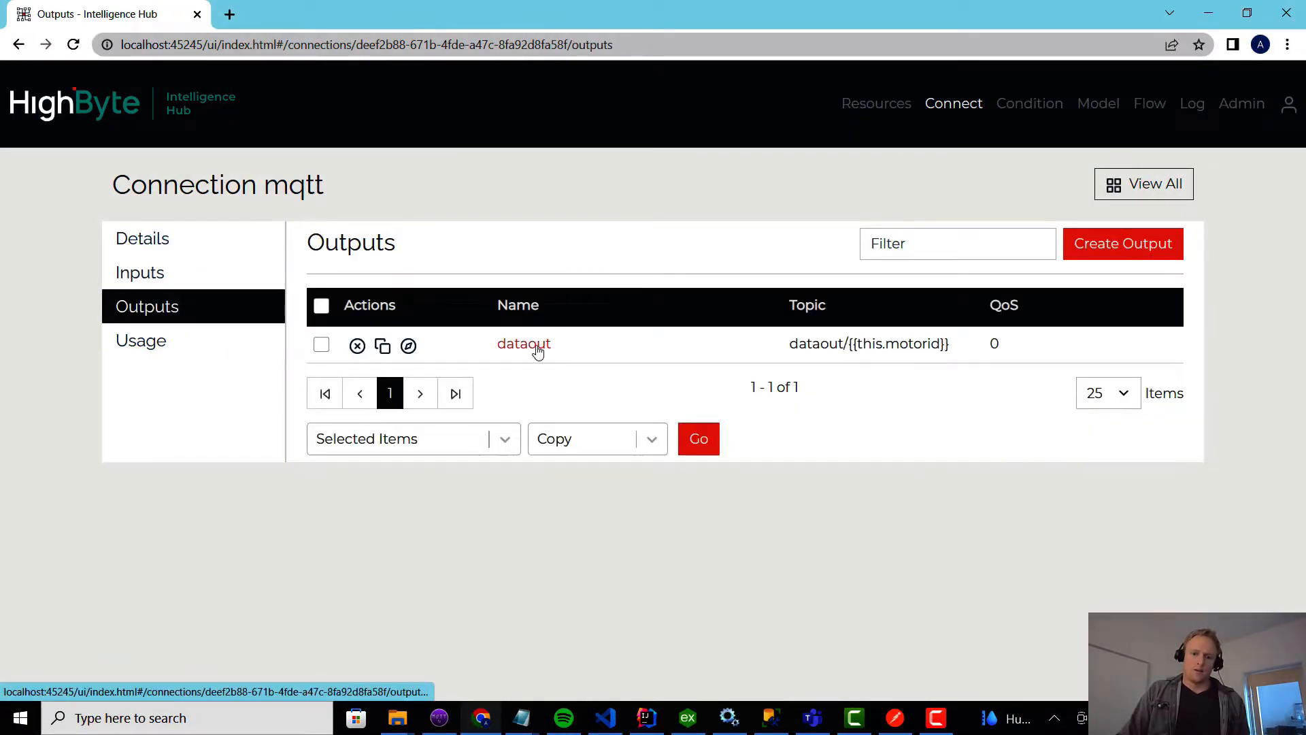
click(535, 350)
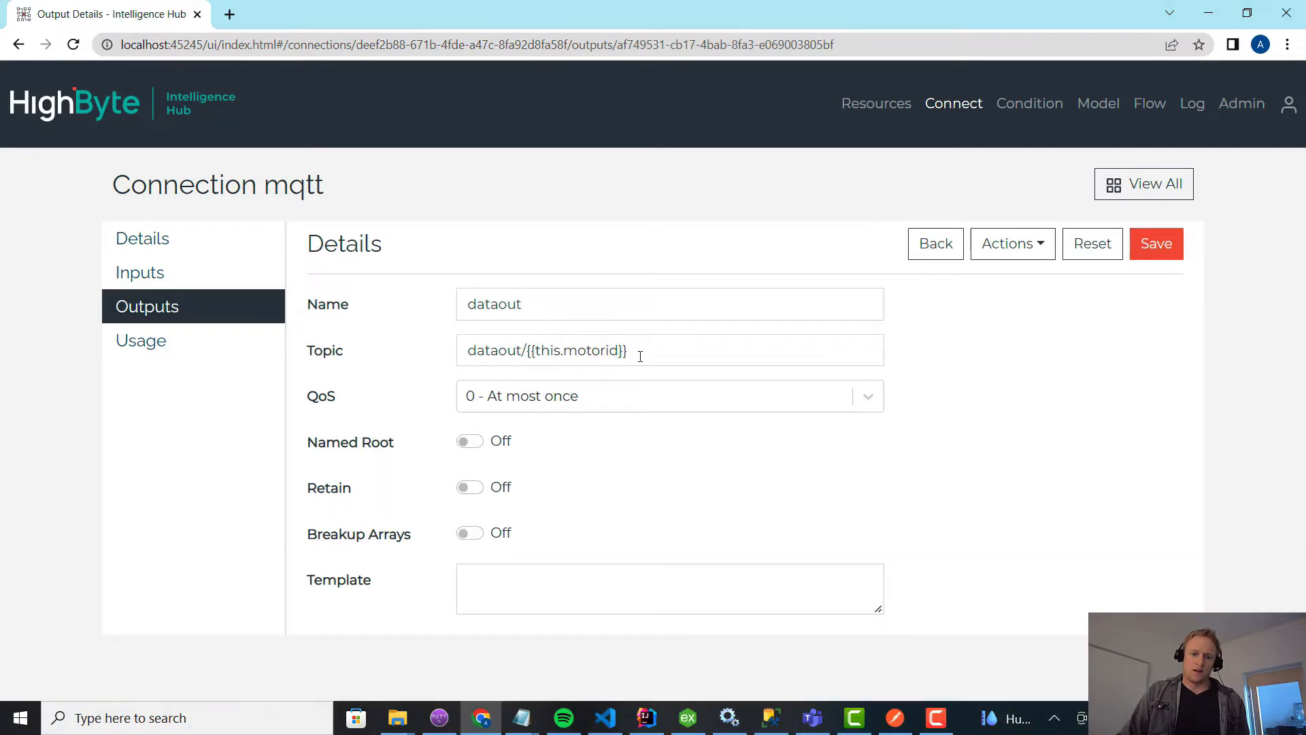
drag(640, 357, 529, 354)
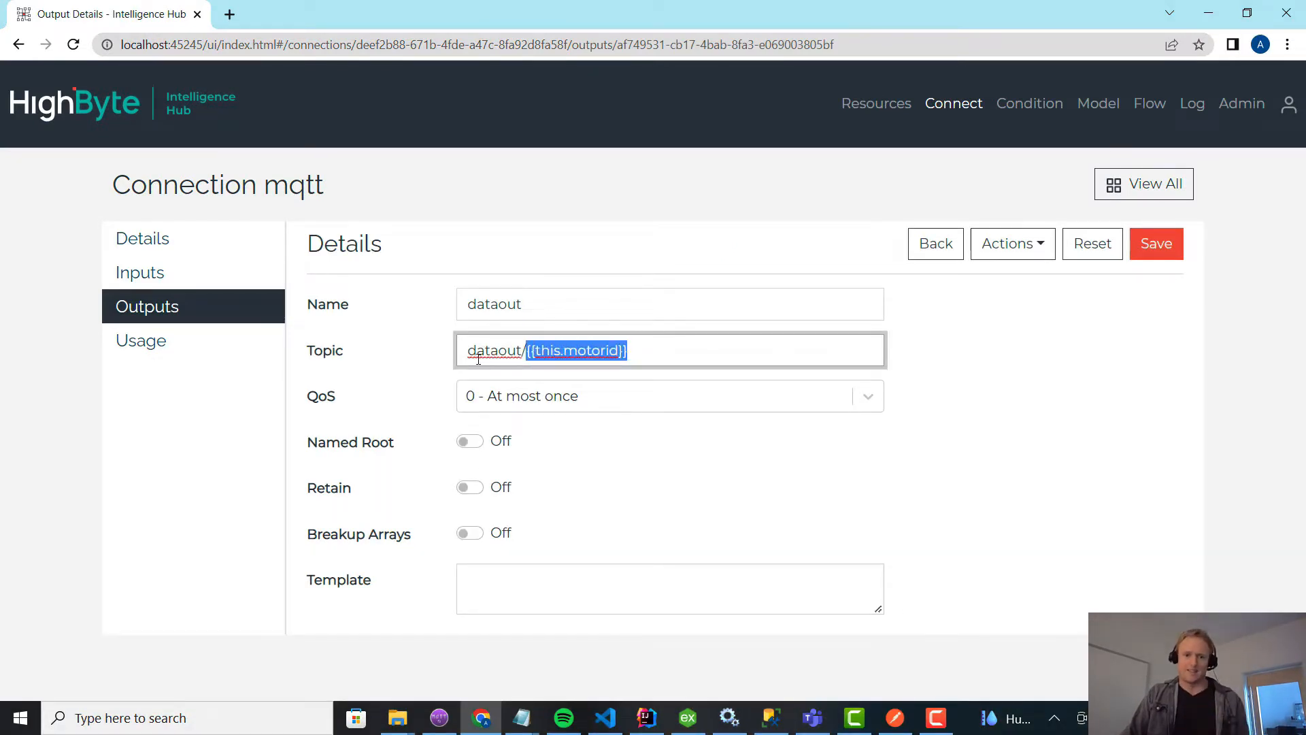
Examine the topic of the mqtt connection's dataout input.
click(170, 275)
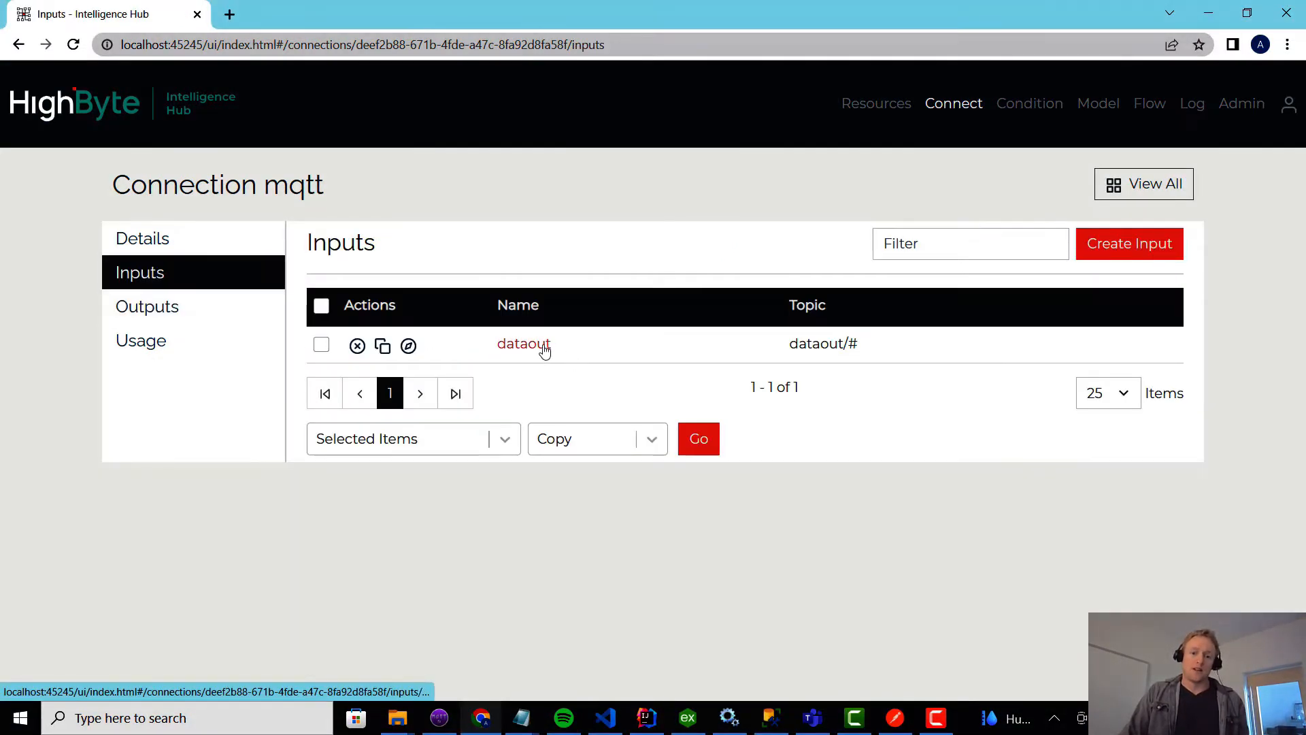
click(546, 350)
drag(610, 346, 322, 355)
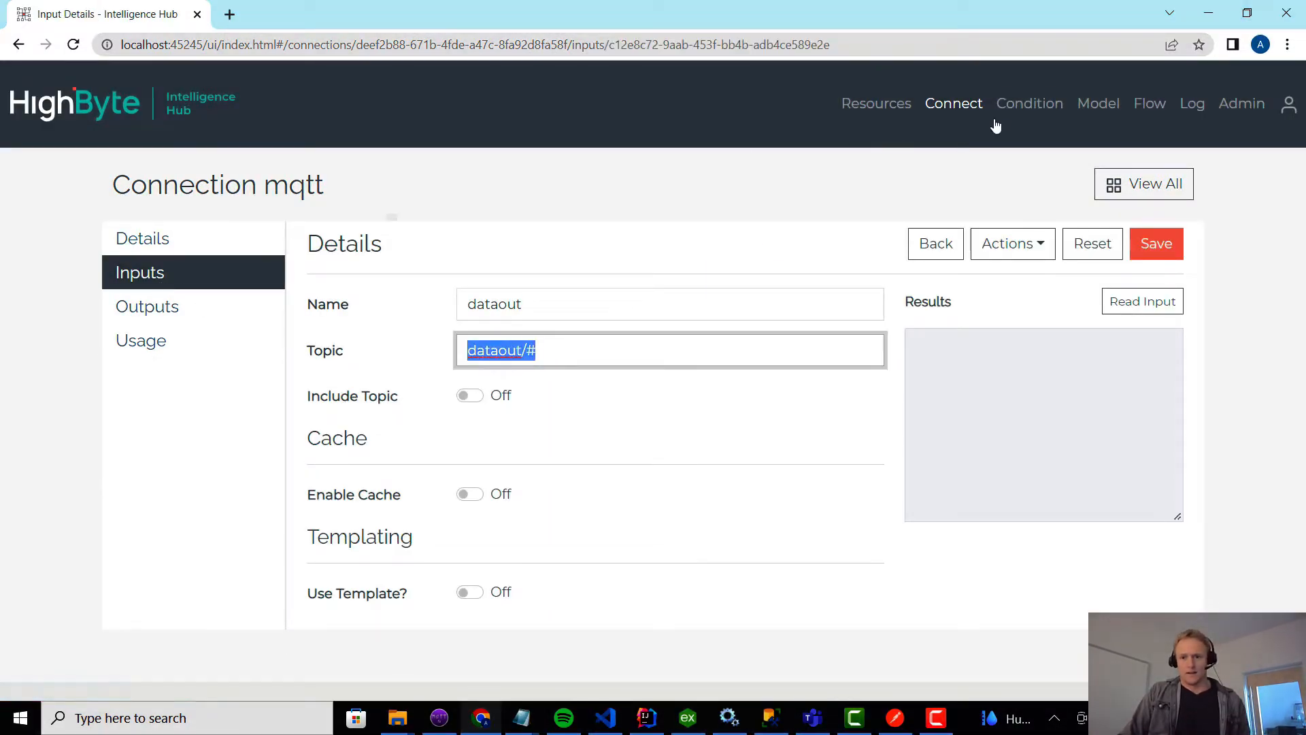
Examine the attributes of the motor model and open its motor_Instance instance.
click(1097, 108)
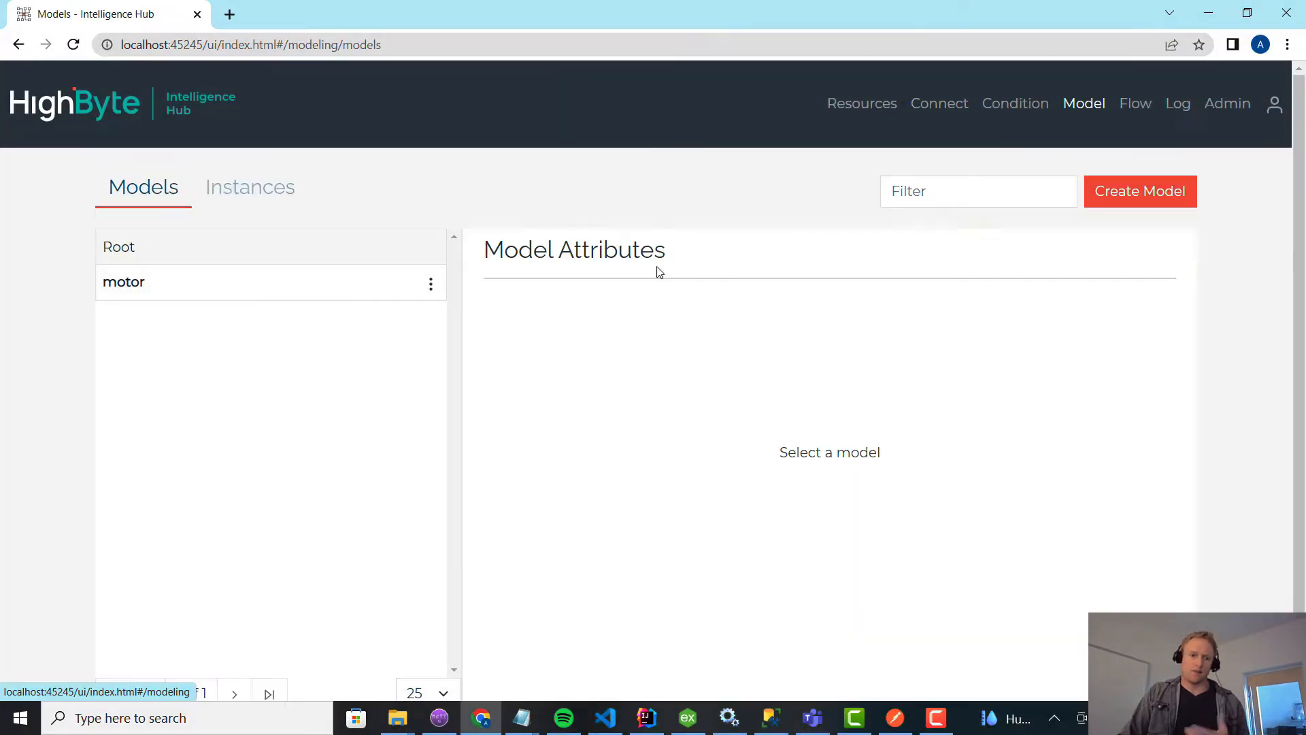
click(302, 296)
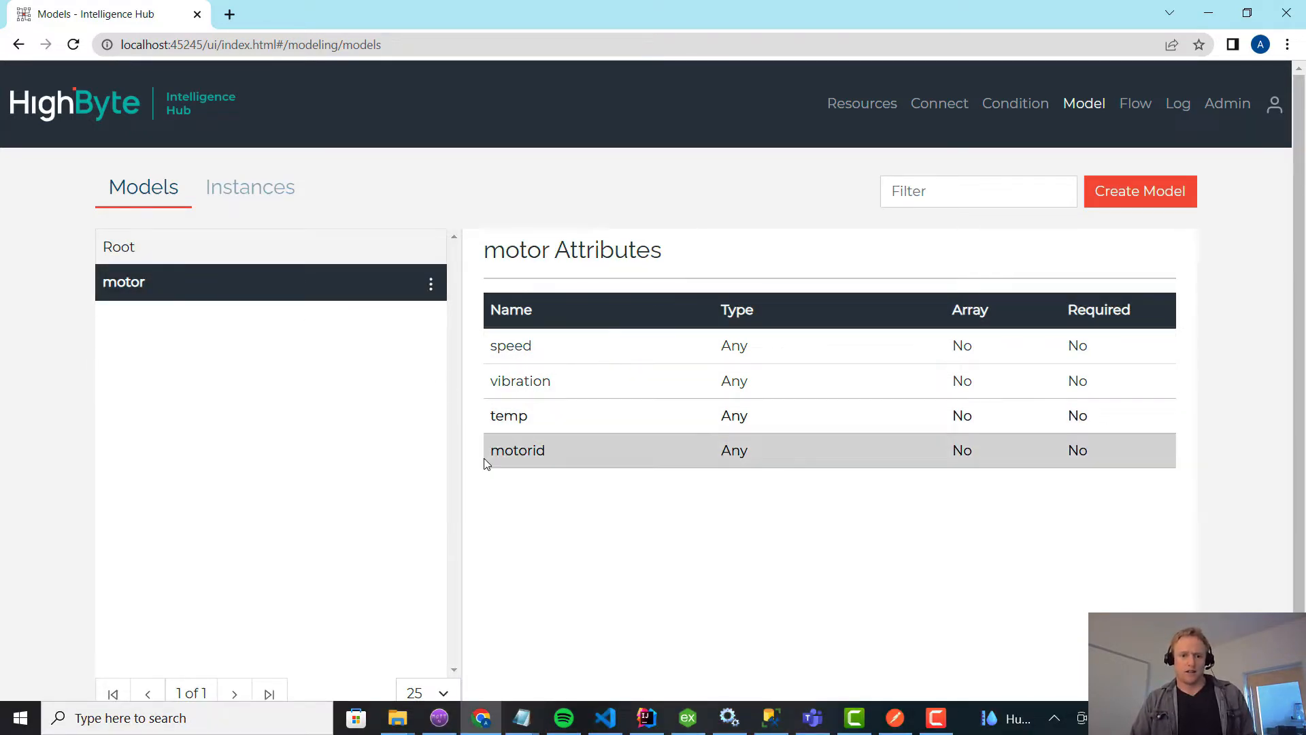
click(238, 197)
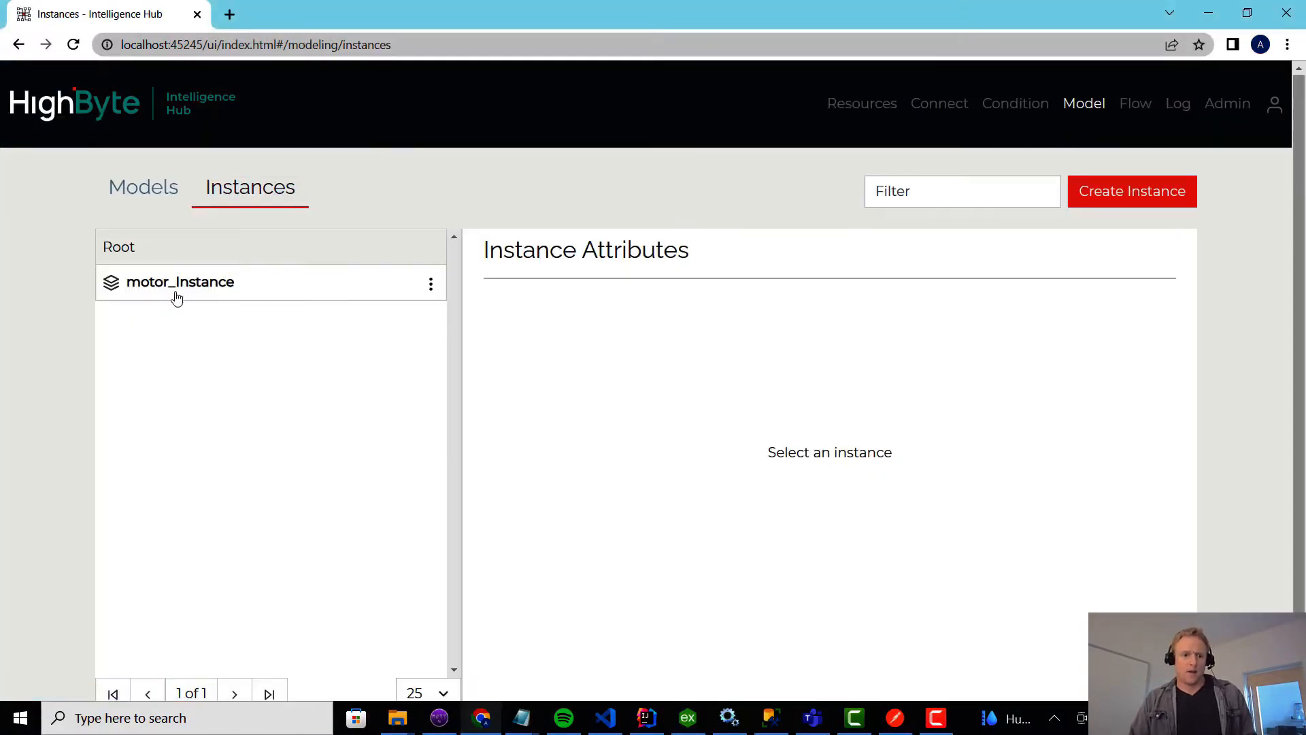
click(180, 284)
double_click(196, 293)
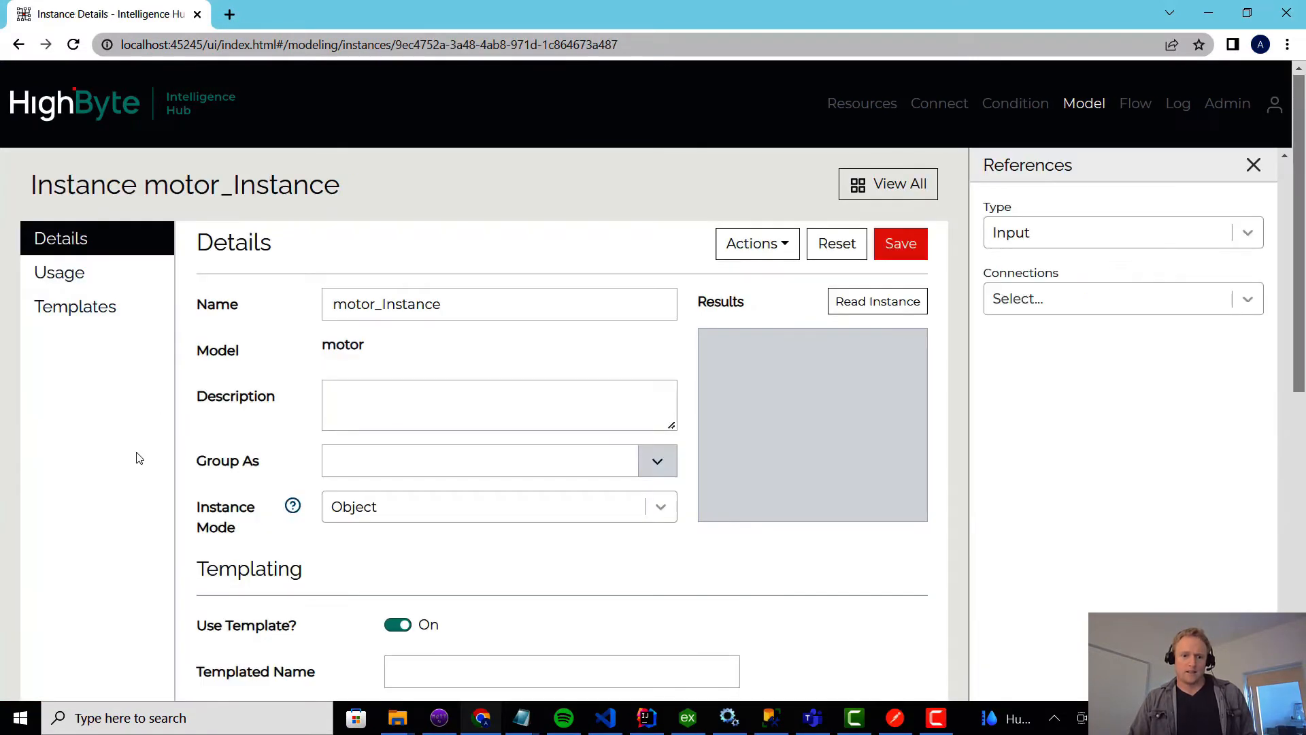
Examine the default values of the speed, vibration, temp and motorid attributes in motor_Instance.
scroll(140, 456, down, 5)
scroll(143, 457, down, 3)
click(826, 358)
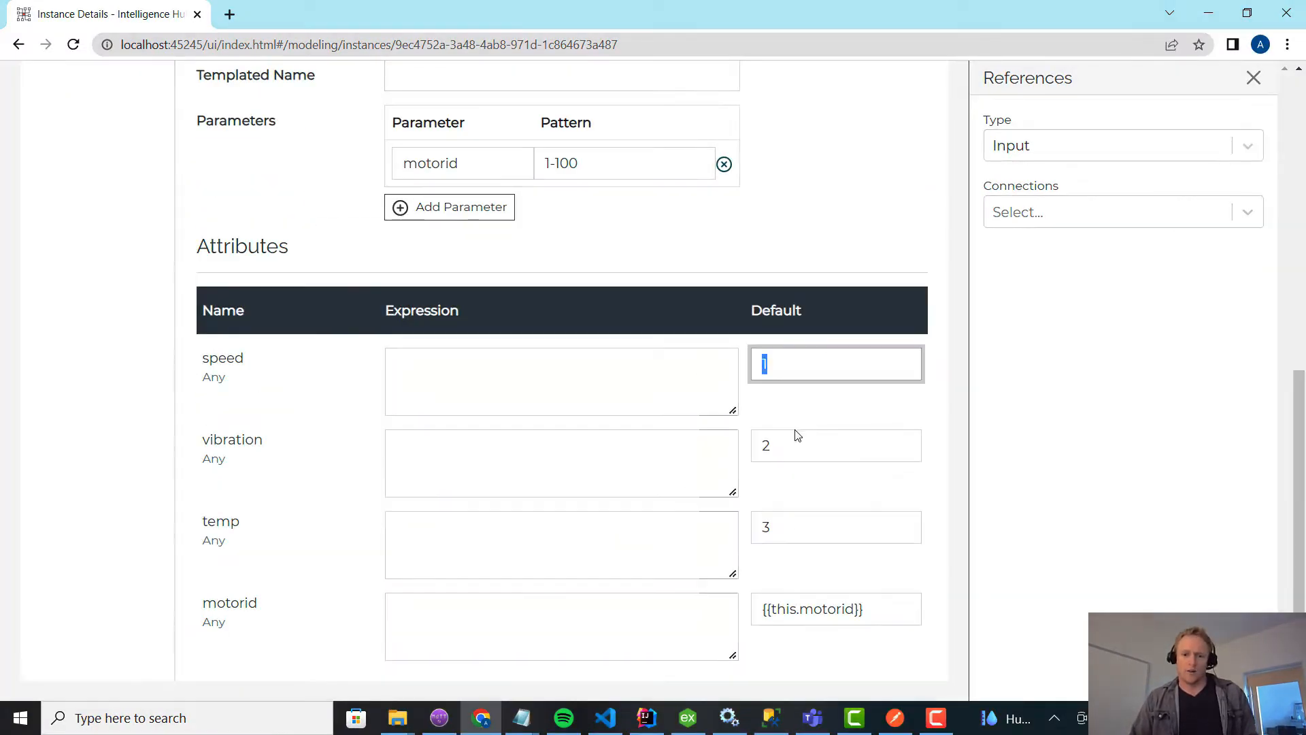
drag(794, 439, 749, 453)
click(781, 525)
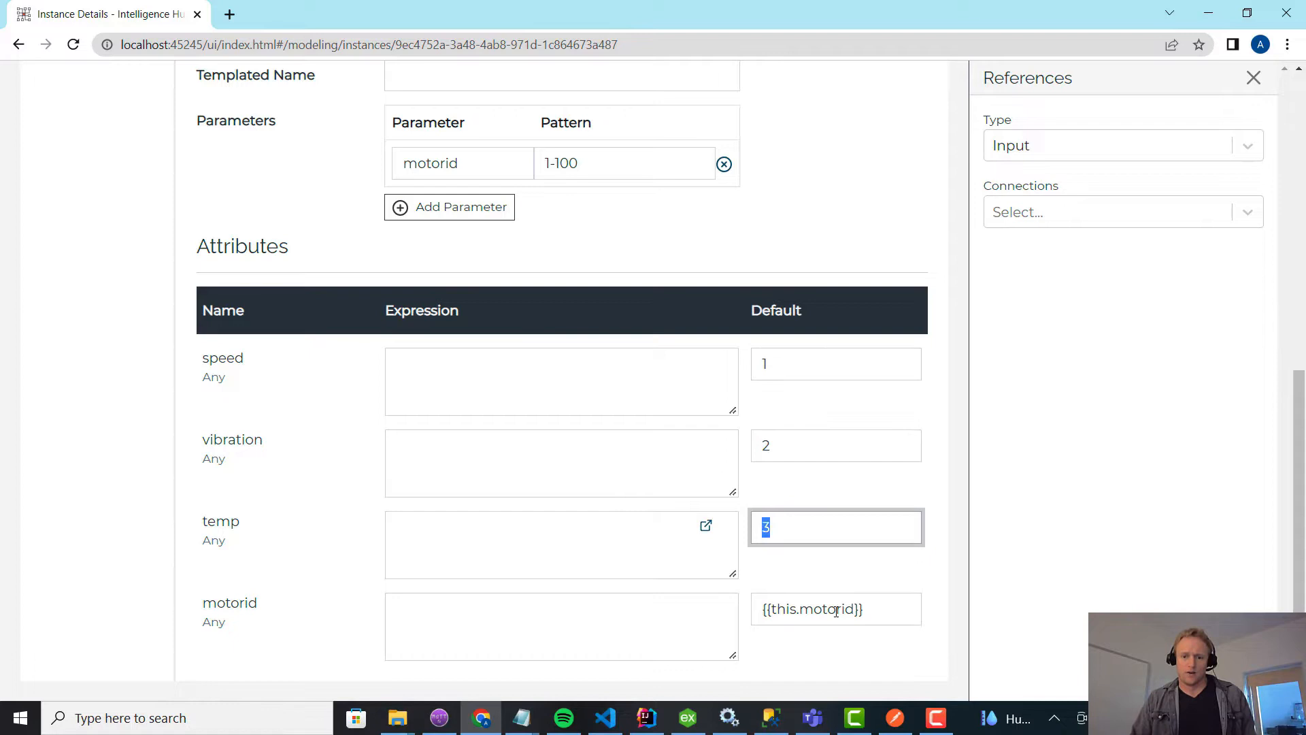
click(881, 606)
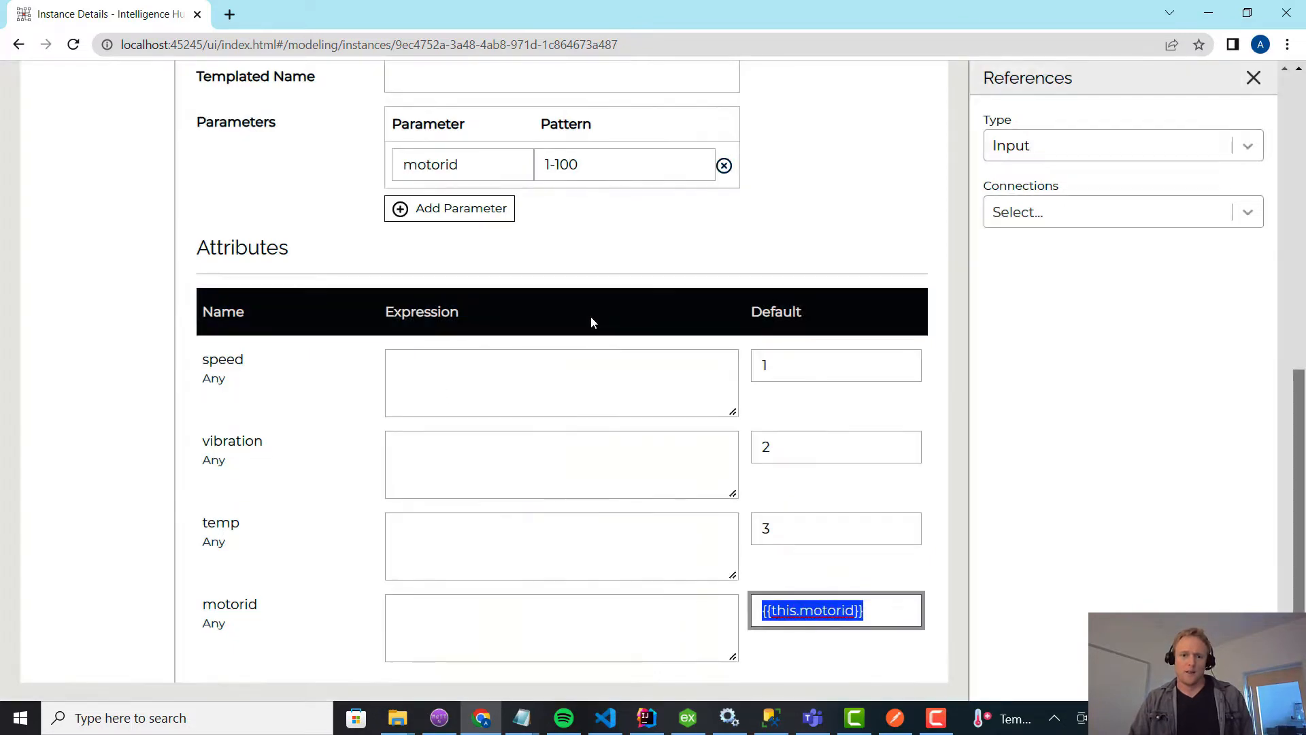
Review the templating parameter and its pattern in motor_Instance.
scroll(591, 316, up, 4)
drag(485, 420, 380, 417)
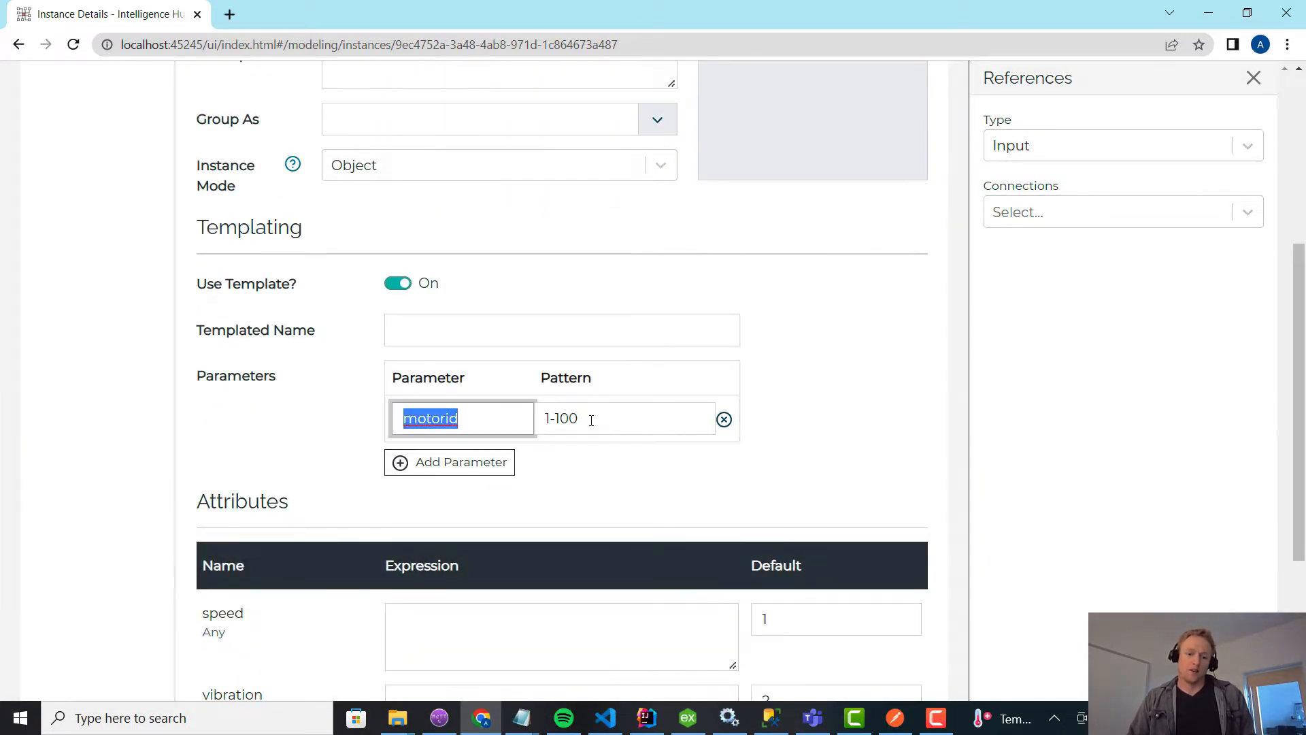
drag(592, 418, 490, 419)
scroll(574, 432, up, 5)
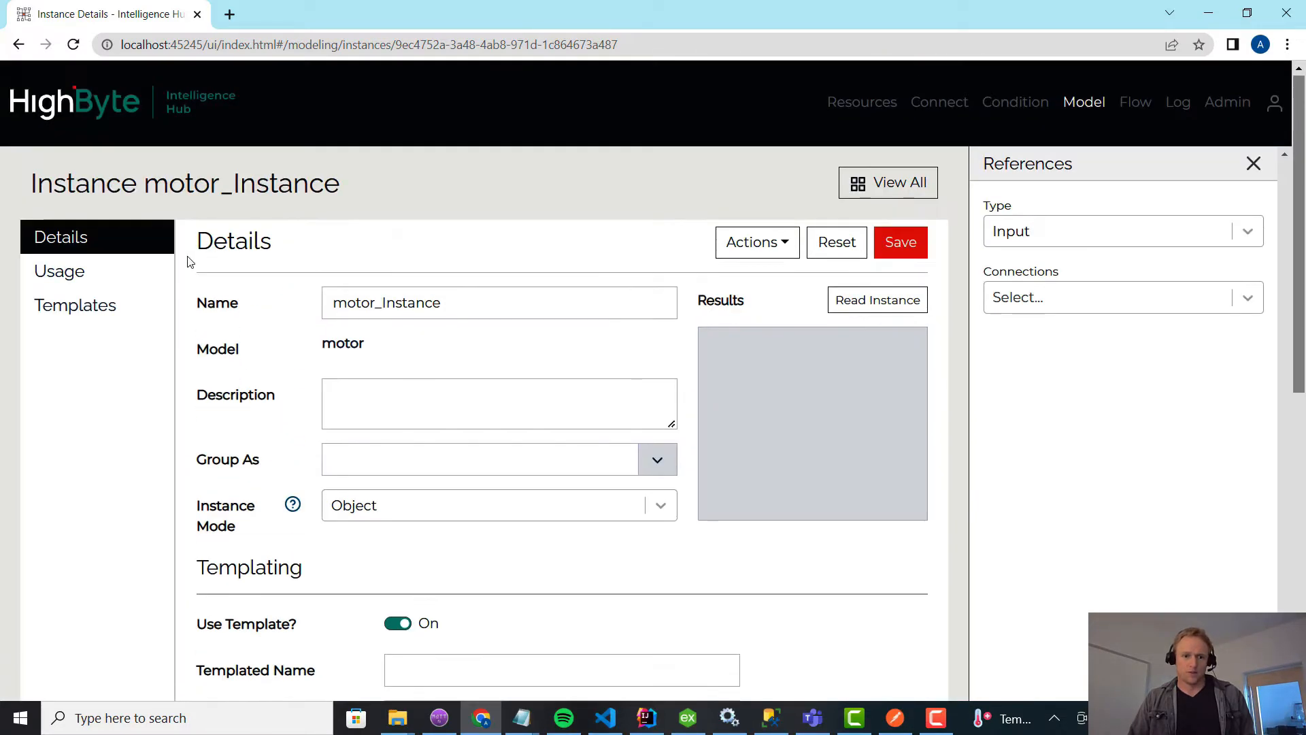
Browse the list of templated instances generated from motor_Instance.
click(78, 306)
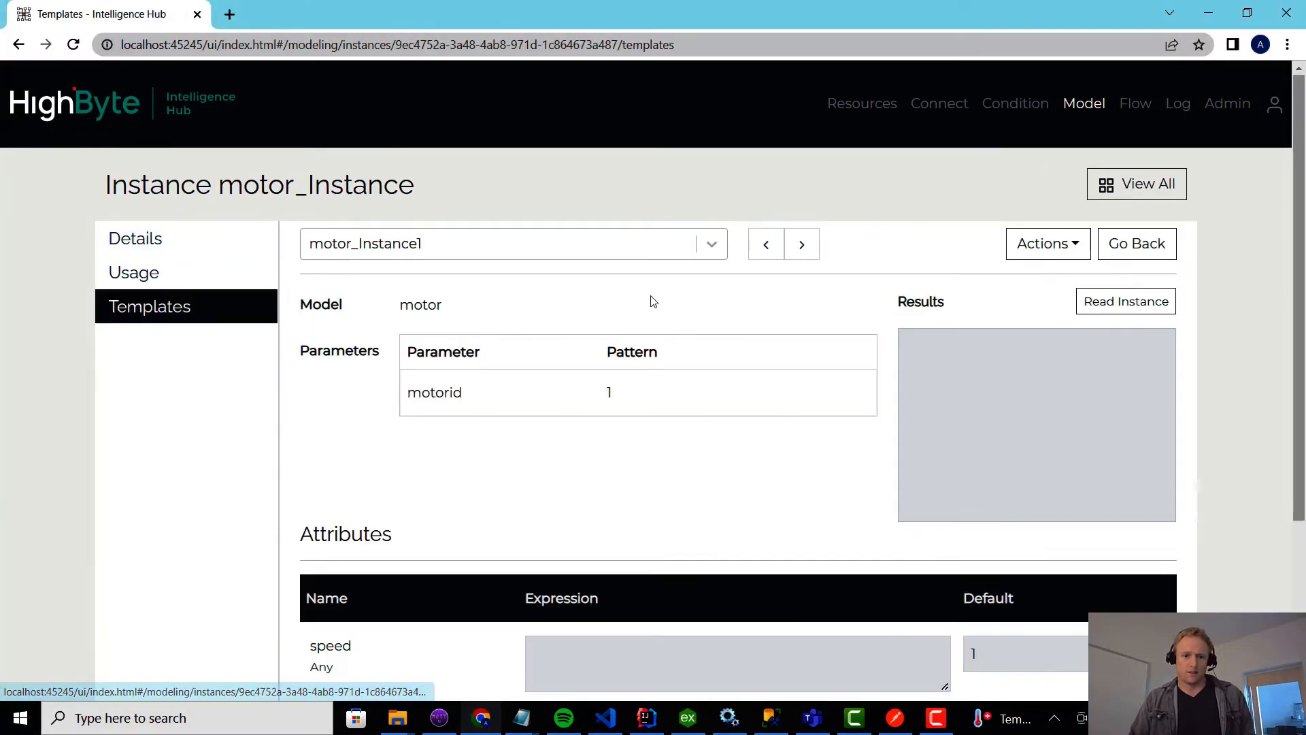
click(662, 246)
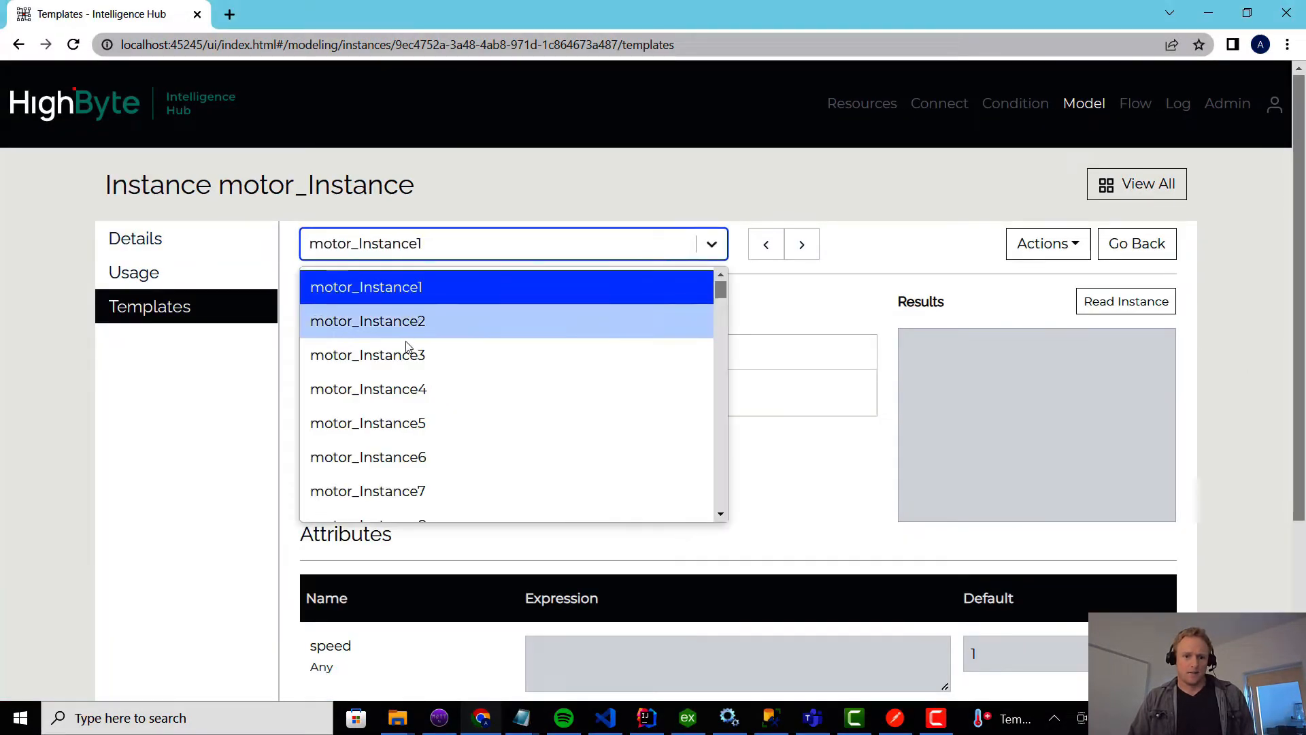
scroll(397, 460, down, 7)
scroll(397, 449, up, 1)
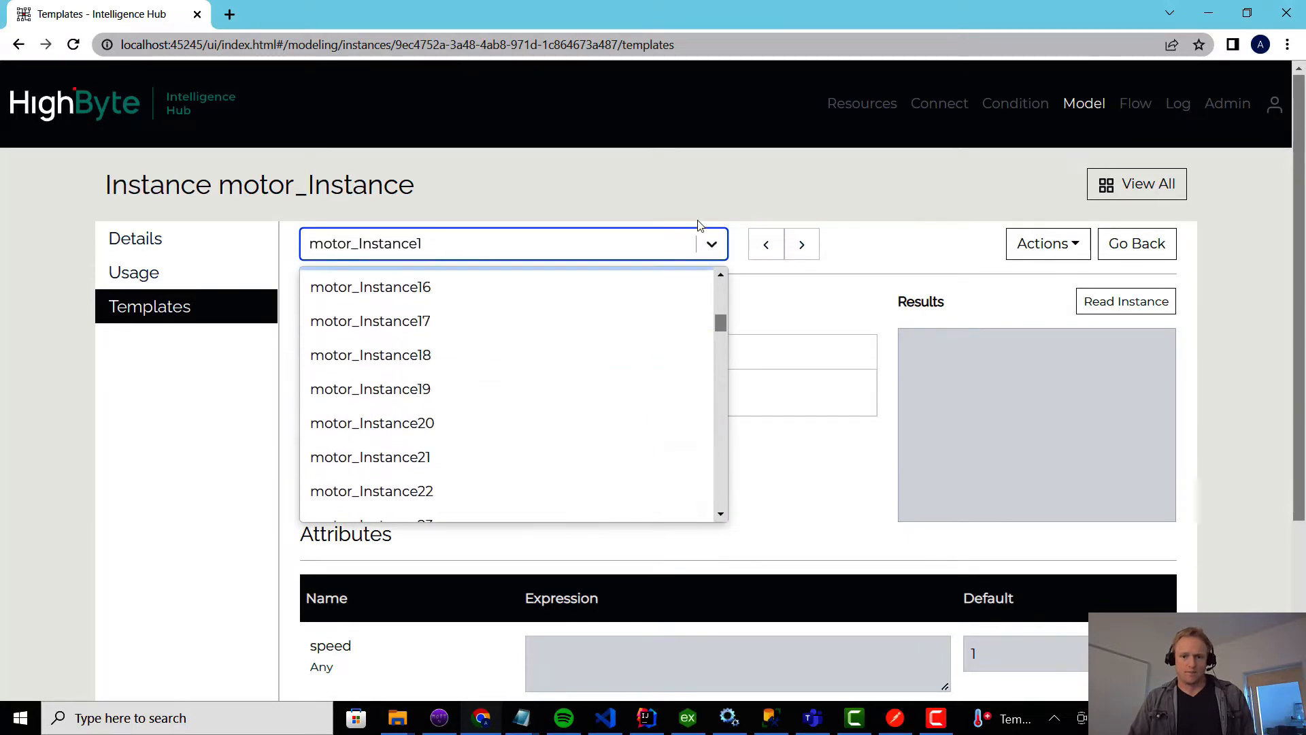
click(698, 222)
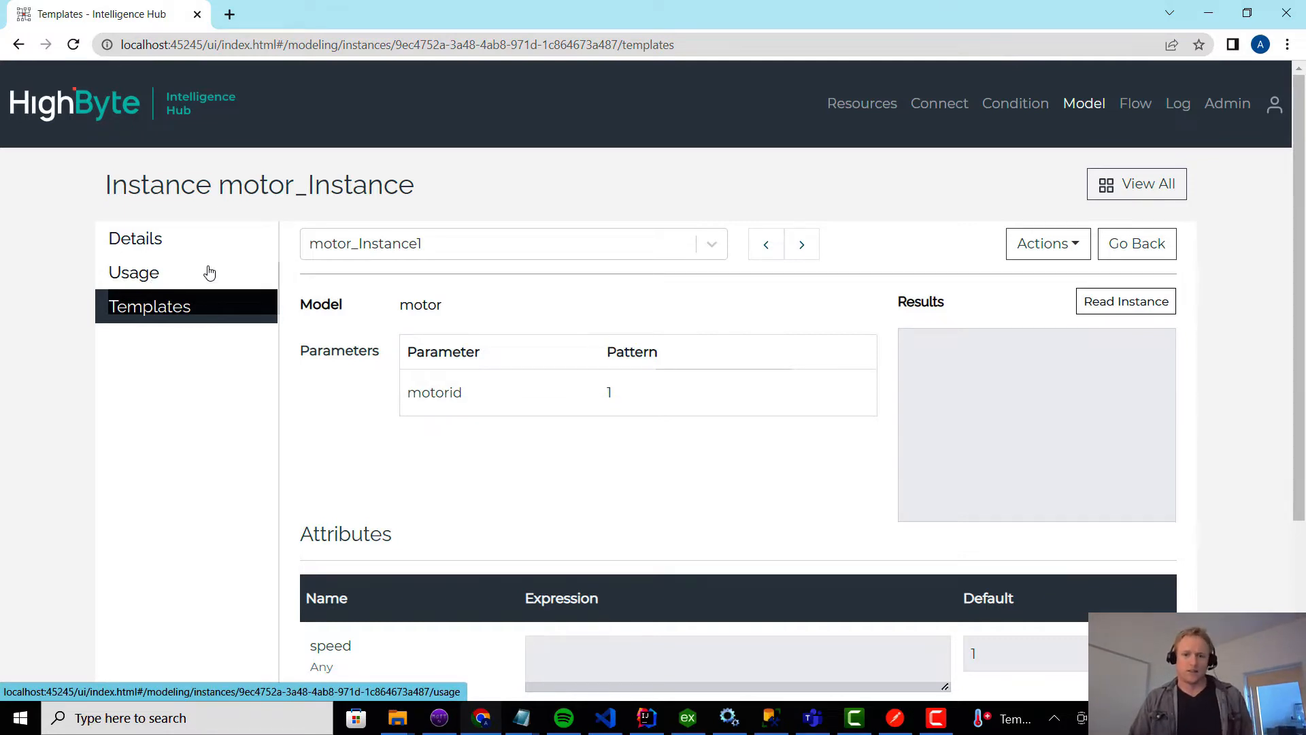
Create a flow named toUNS and continue to its sources and targets.
click(1141, 113)
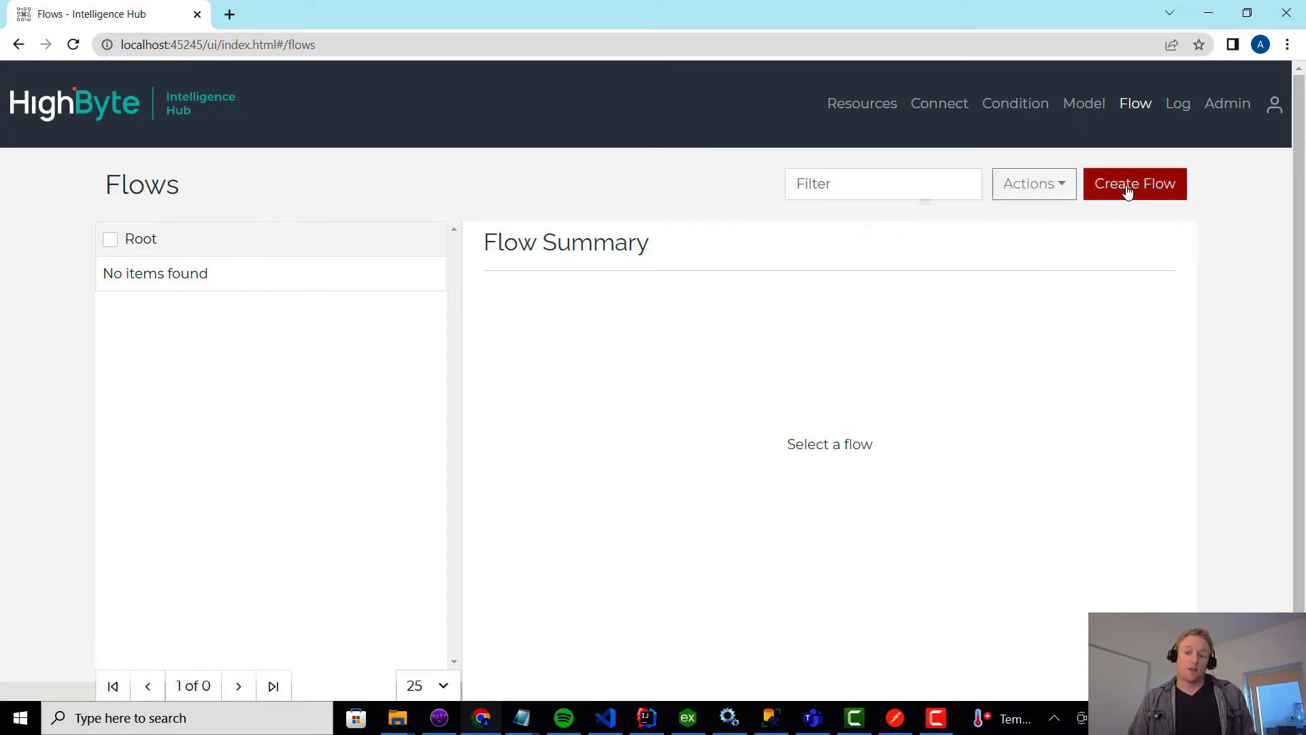
click(1127, 191)
click(385, 254)
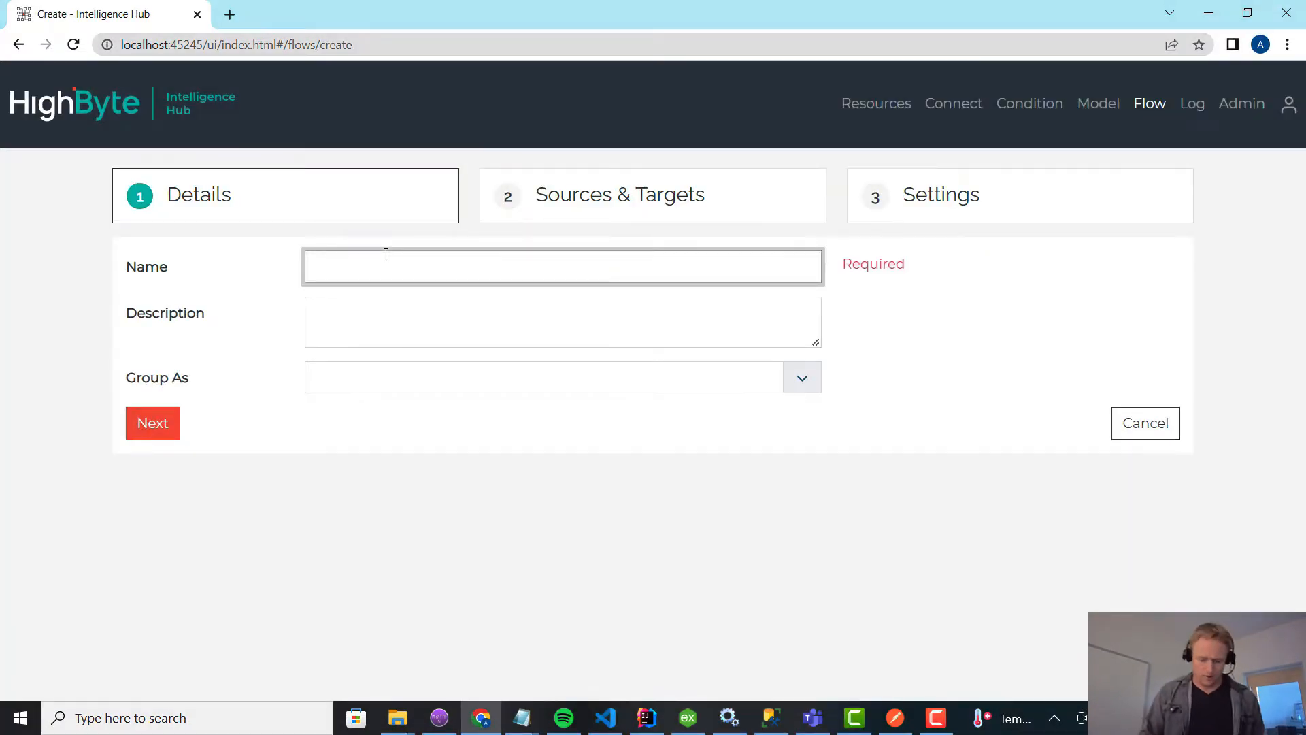
text(toUNS)
key(Return)
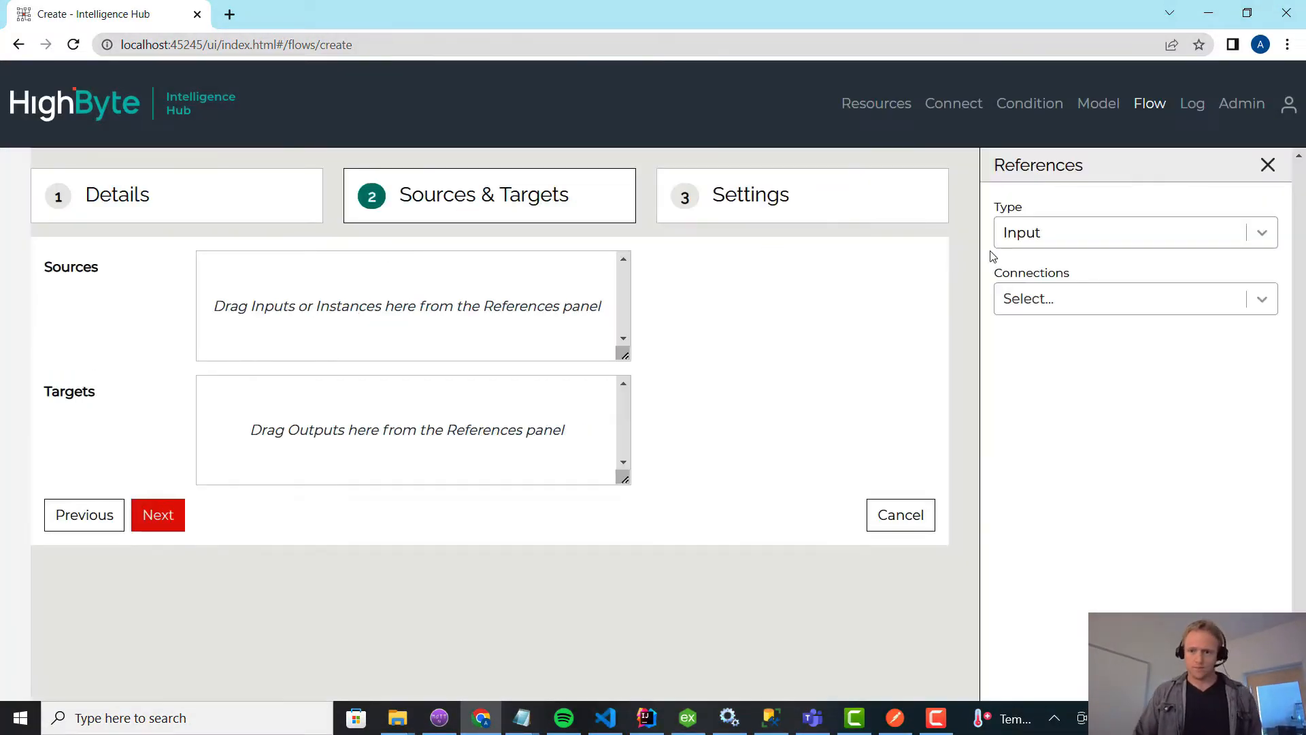
Add the motor_Instance instance as the flow's source.
click(1014, 239)
click(1041, 342)
drag(1055, 385, 303, 309)
Add the mqtt connection's dataout output as the flow's target and continue to the flow settings.
click(1038, 242)
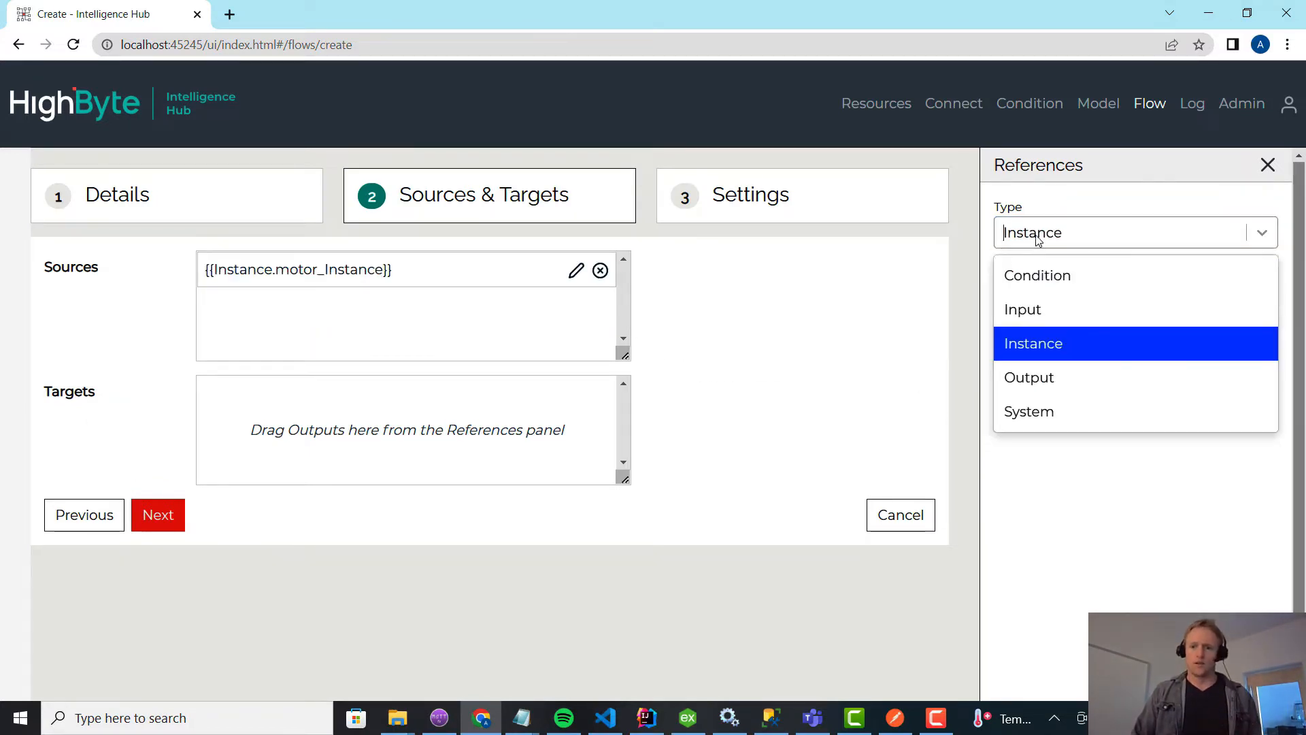
click(1034, 375)
click(1054, 304)
text(mq)
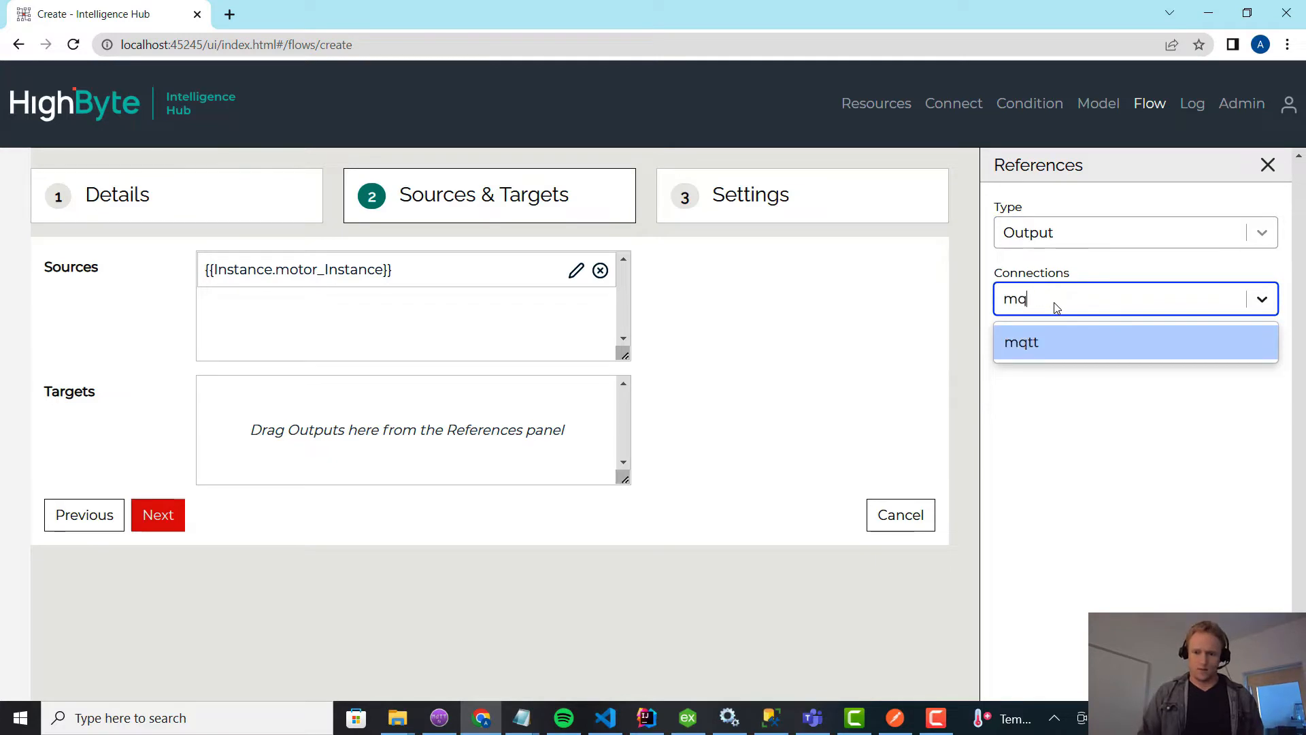
key(Return)
drag(1044, 414, 452, 423)
click(163, 515)
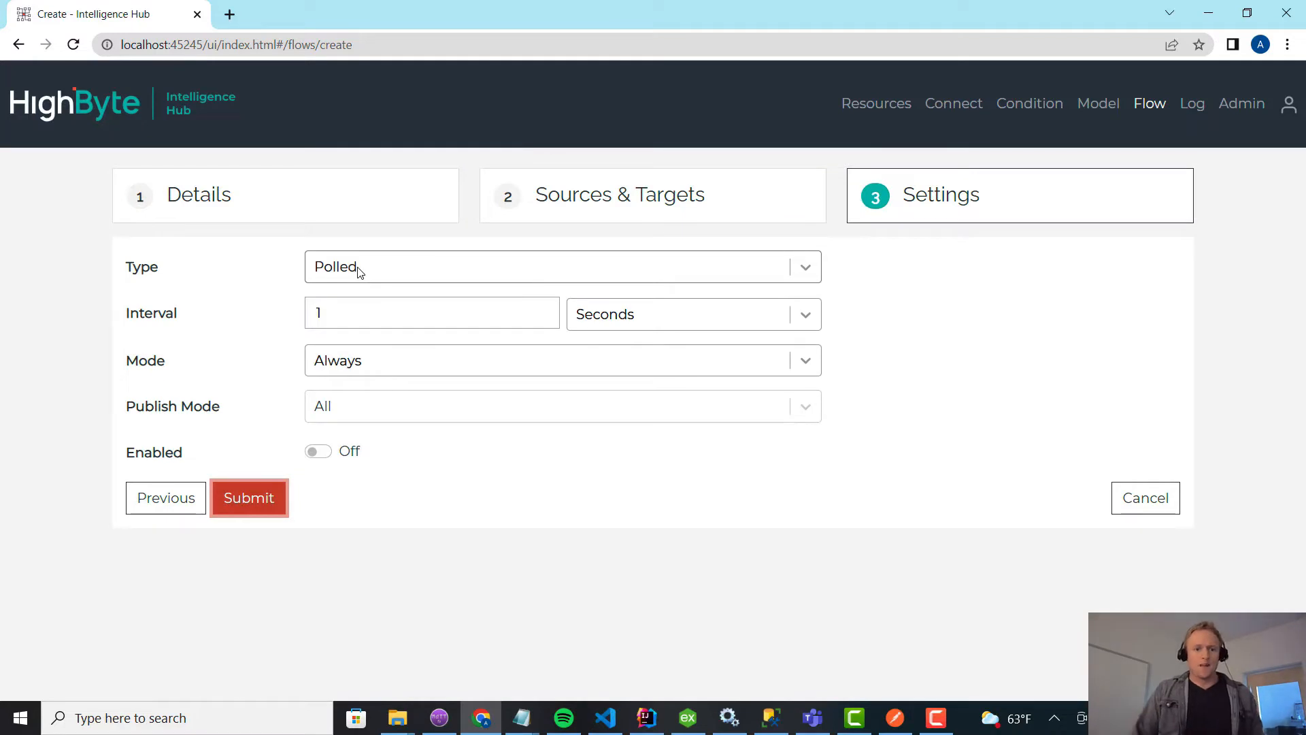
Set the flow type to Event and add the webhook connection's all input as the event source.
click(359, 267)
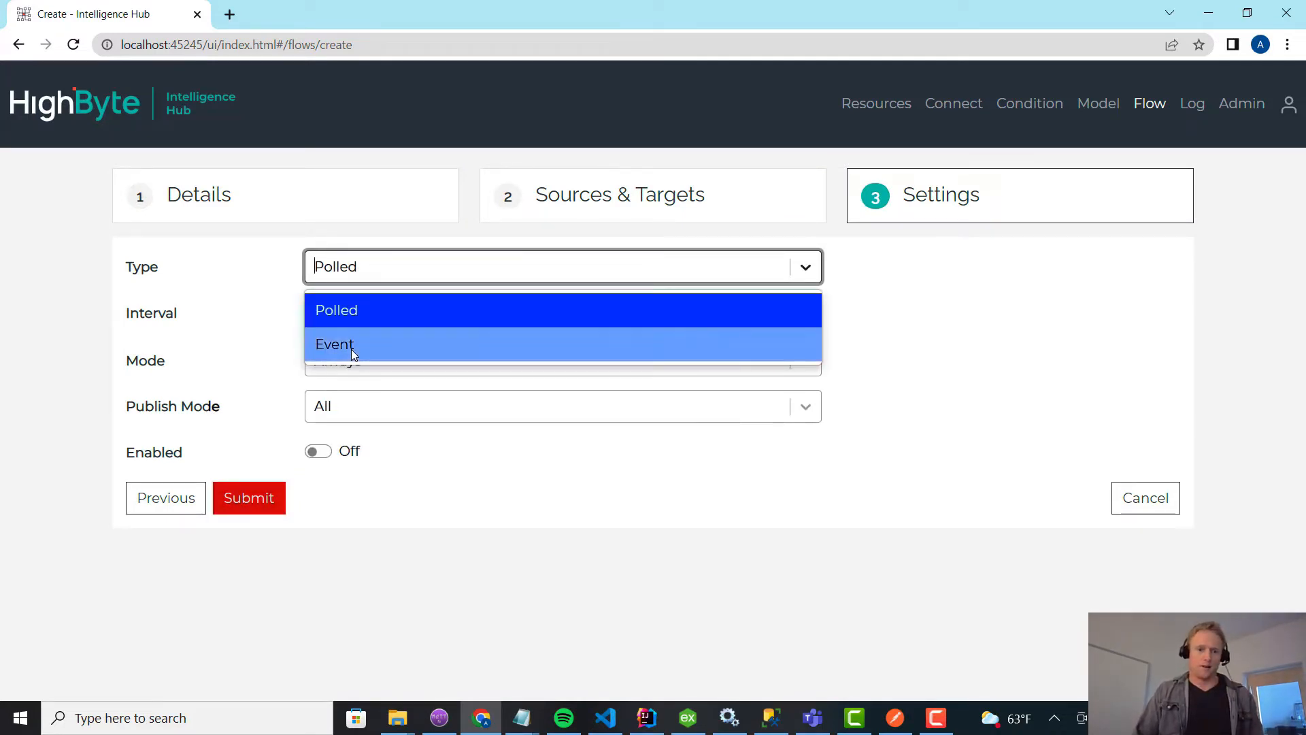
click(353, 345)
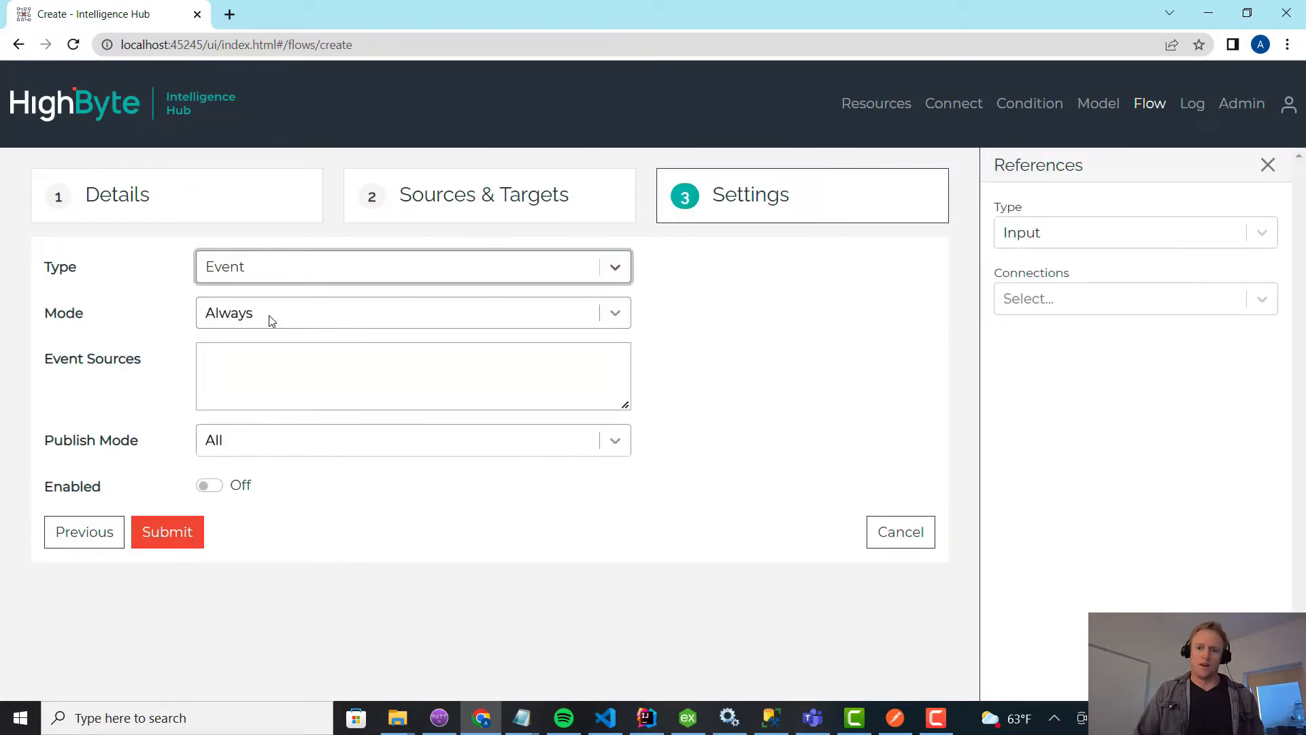
click(1028, 240)
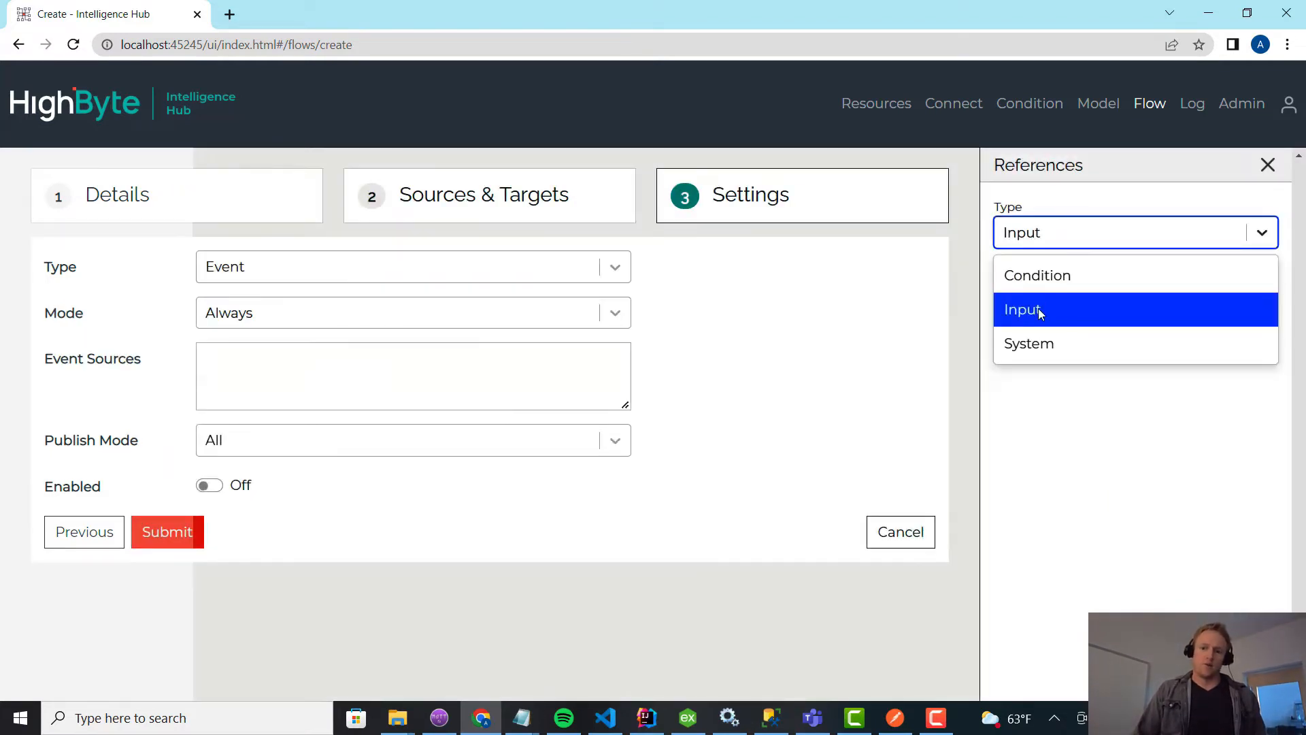
click(1048, 308)
click(1048, 305)
click(1032, 408)
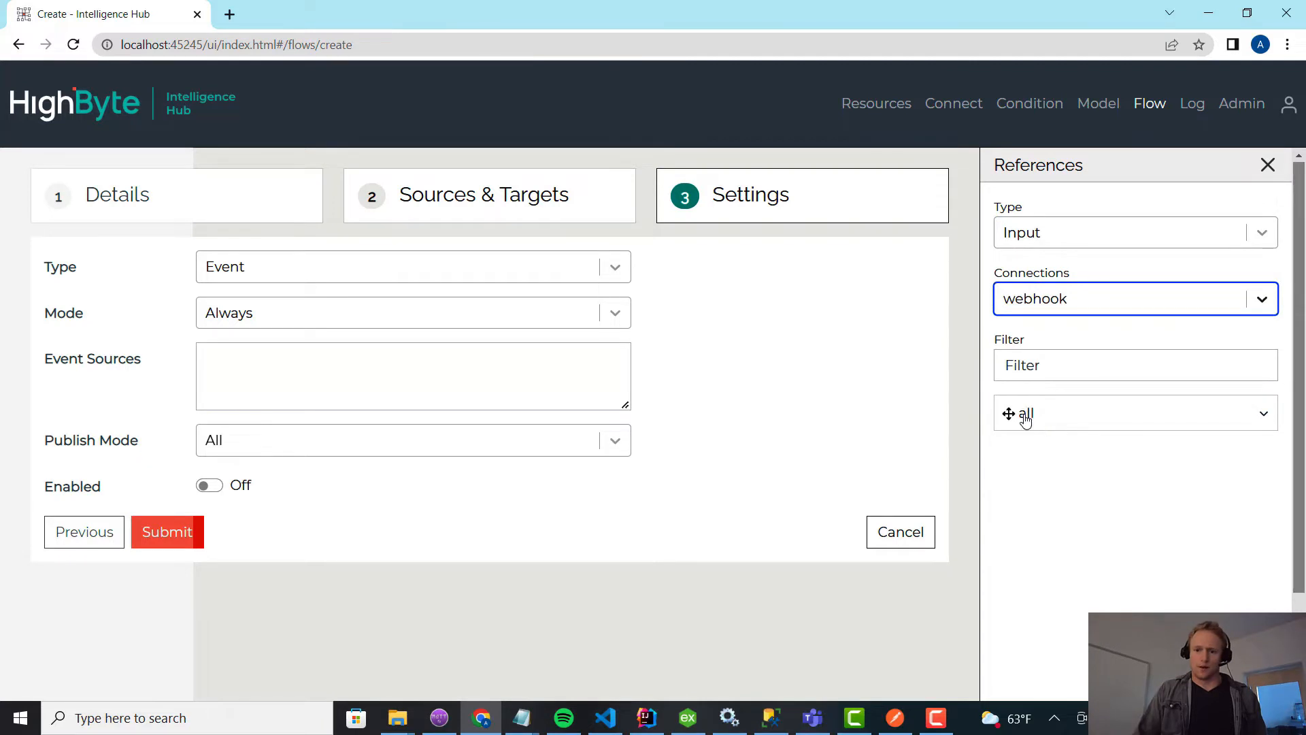
drag(1026, 420, 343, 388)
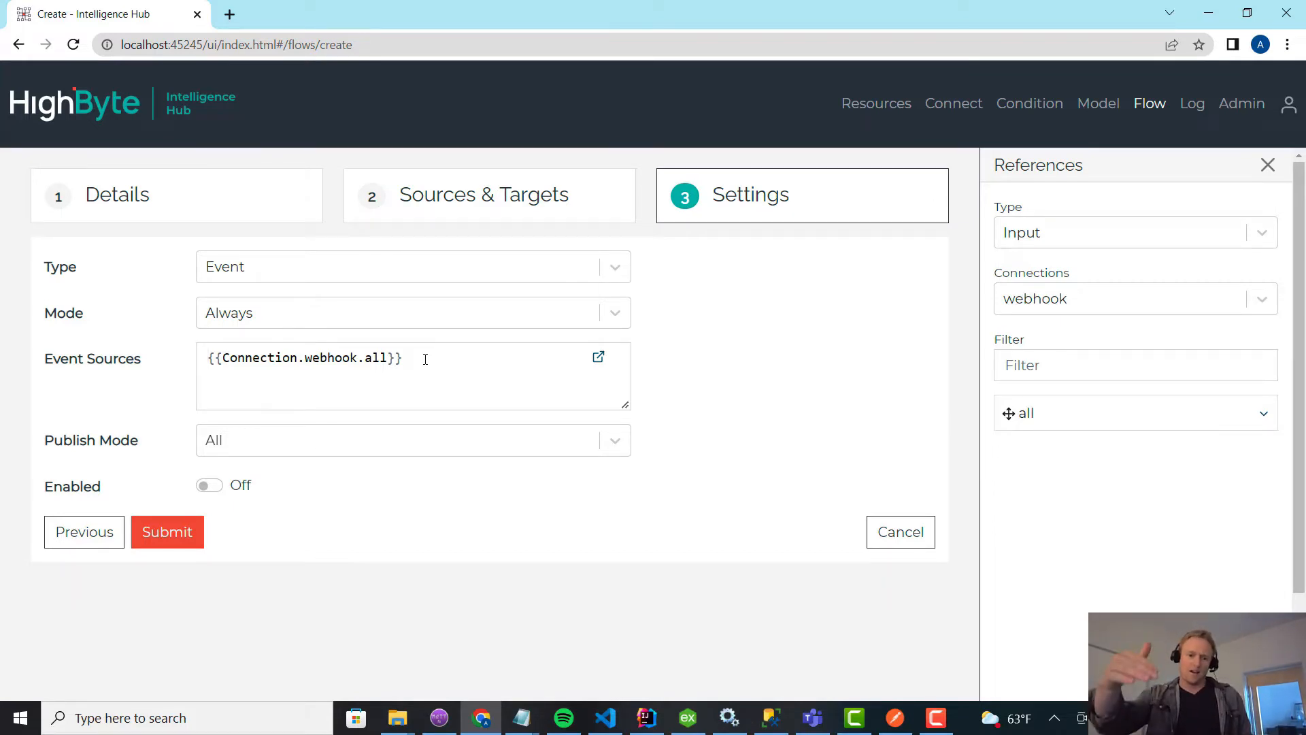
drag(425, 359, 193, 358)
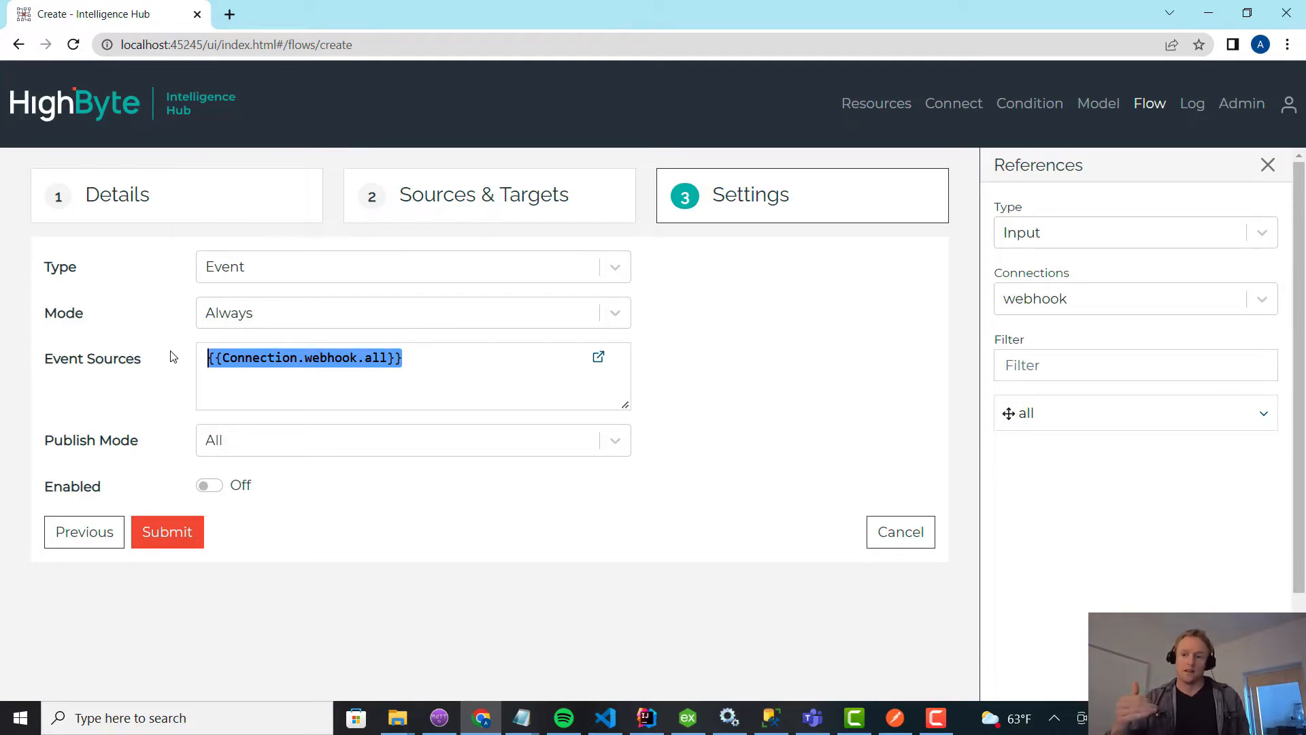
Try the OnChange and OnTrue modes for the event flow and return the mode to Always.
click(275, 363)
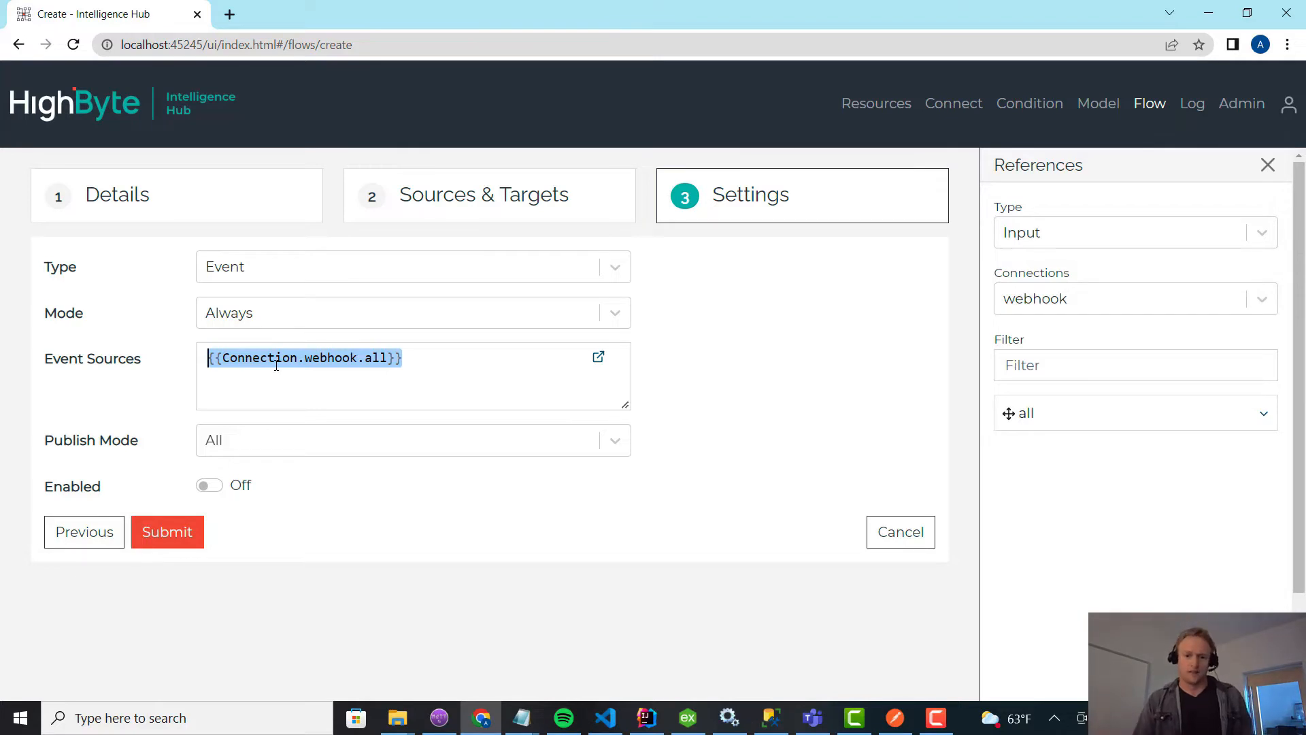
click(212, 320)
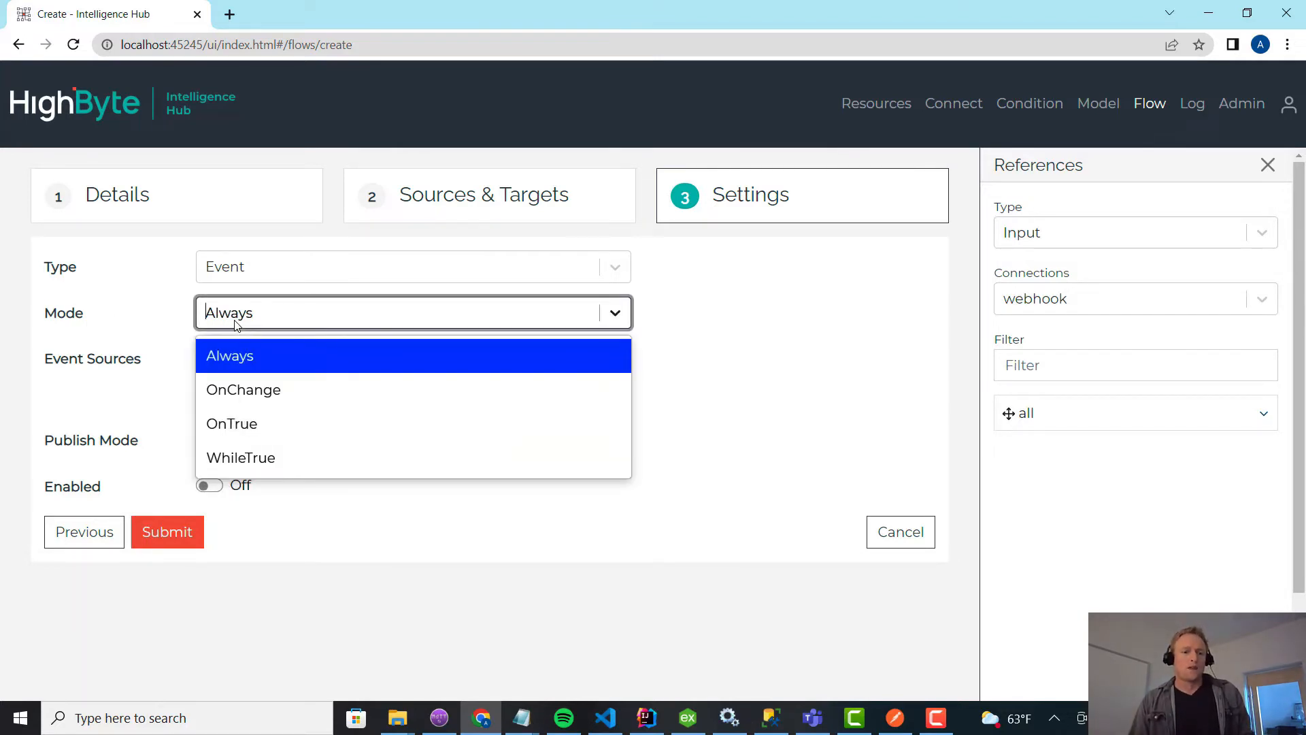
click(265, 390)
click(272, 314)
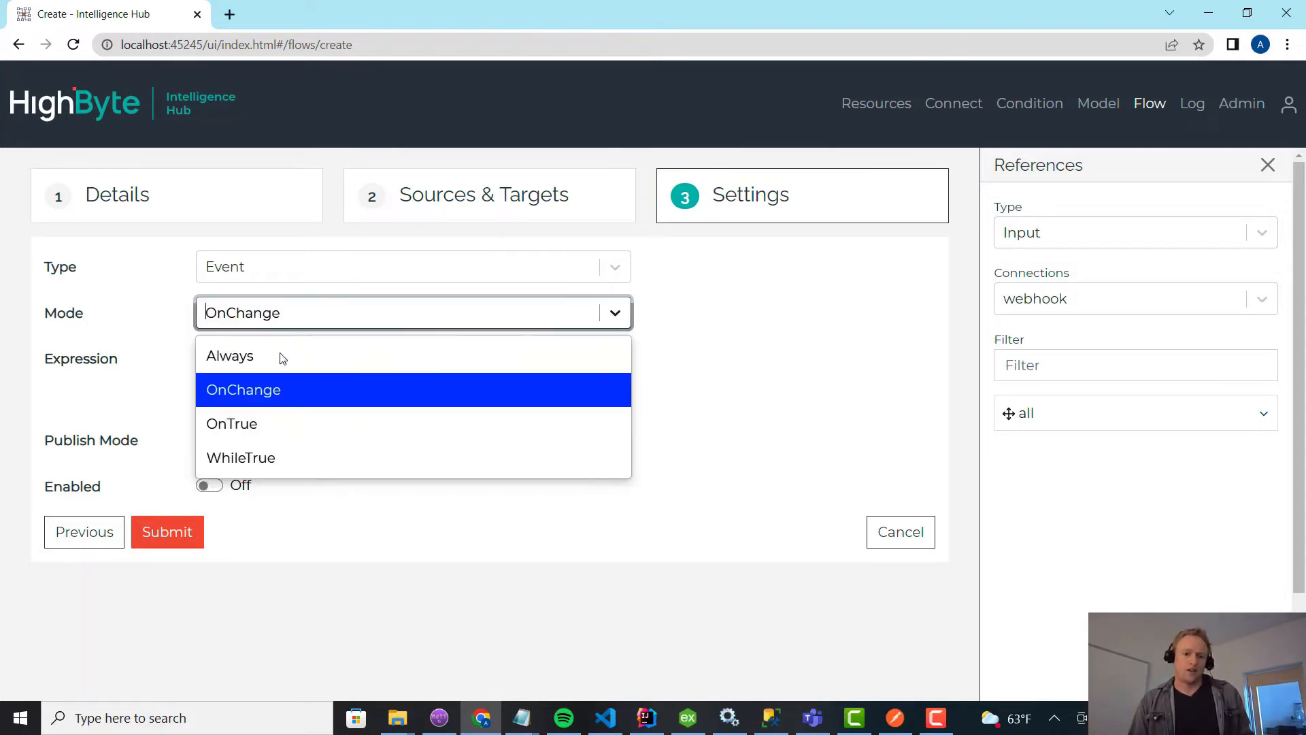
click(249, 354)
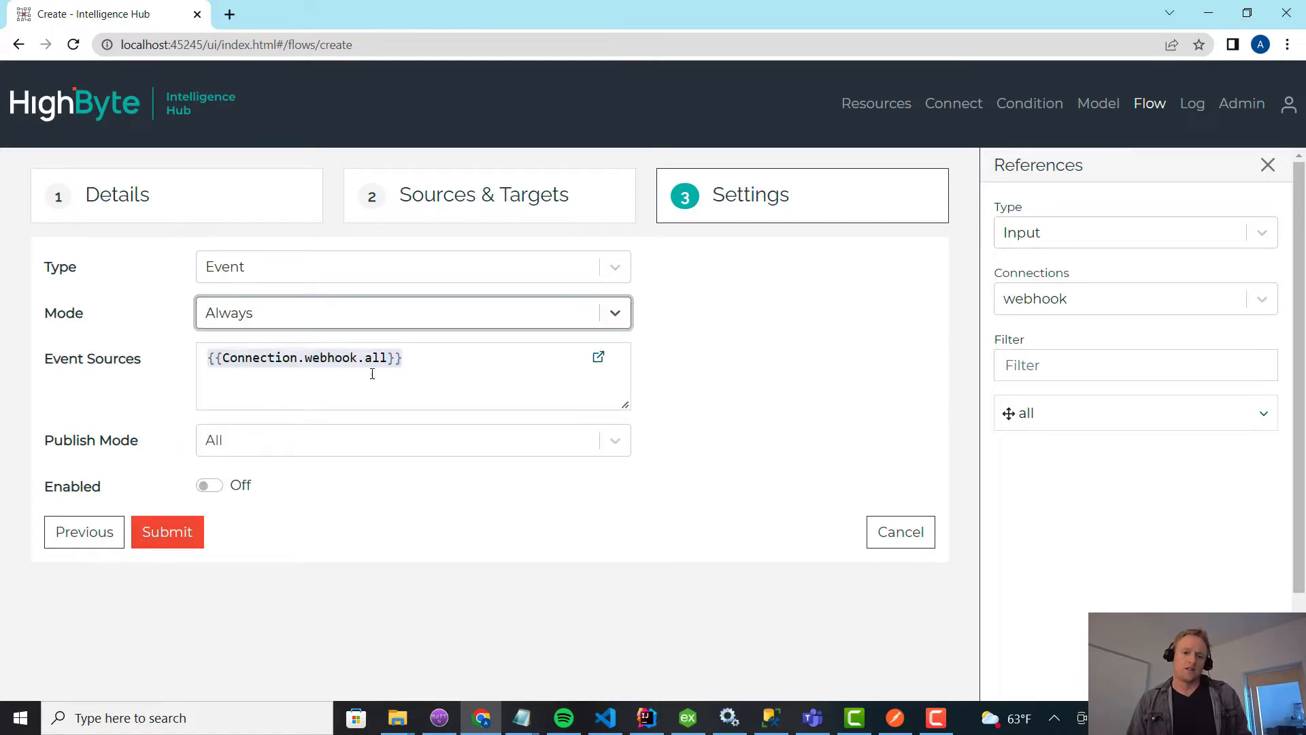
drag(409, 356, 213, 312)
click(213, 312)
click(231, 388)
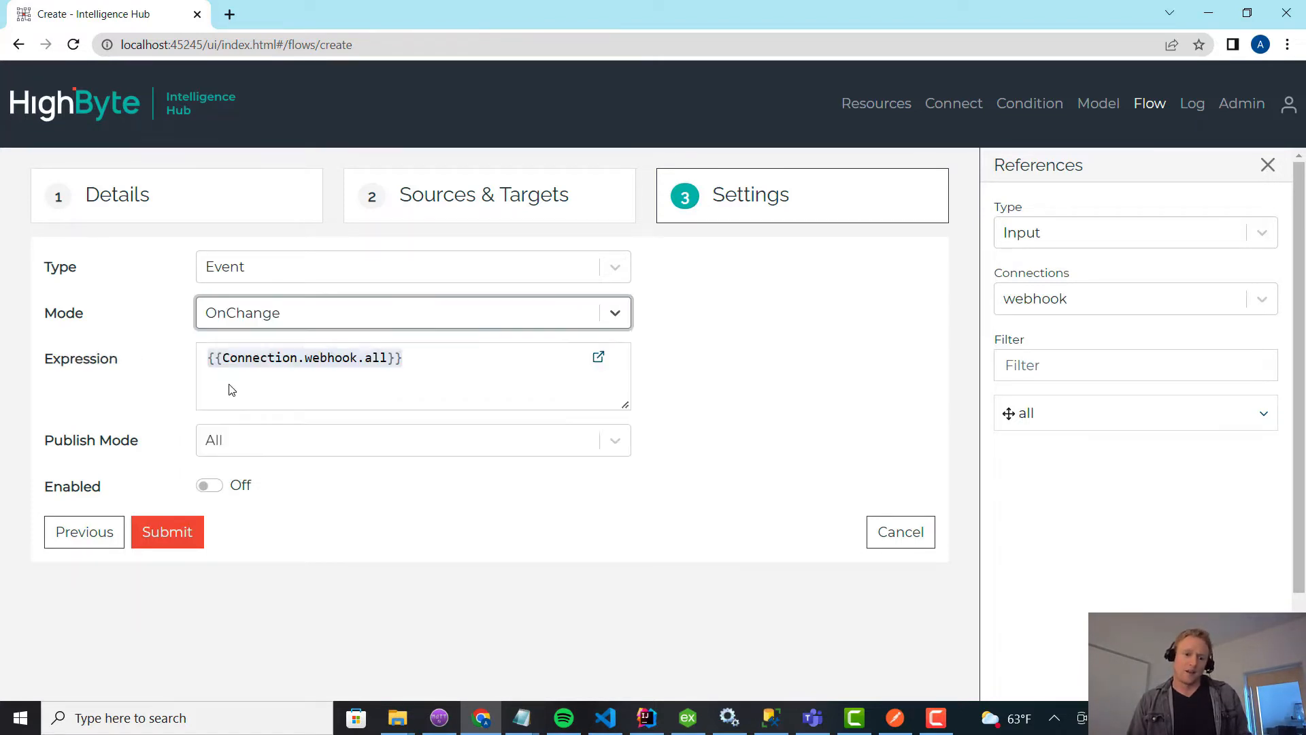
click(286, 313)
click(259, 423)
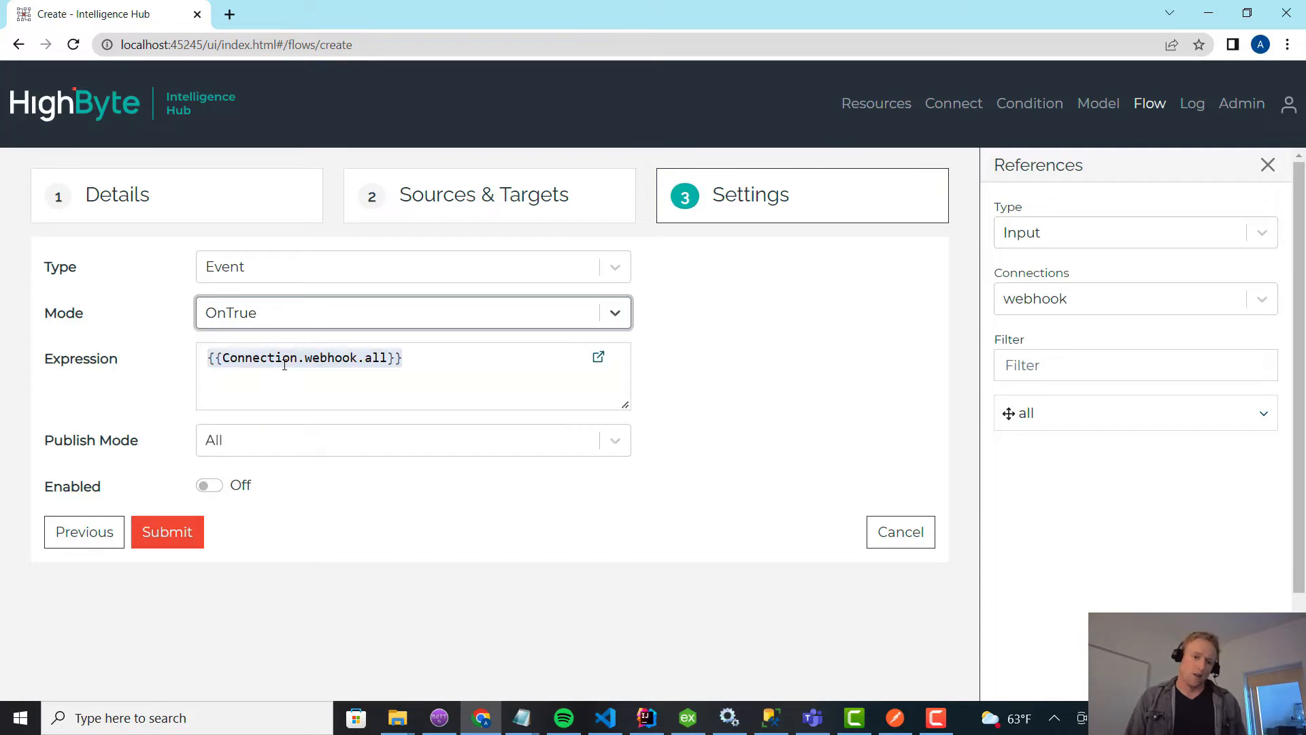
click(293, 314)
click(292, 358)
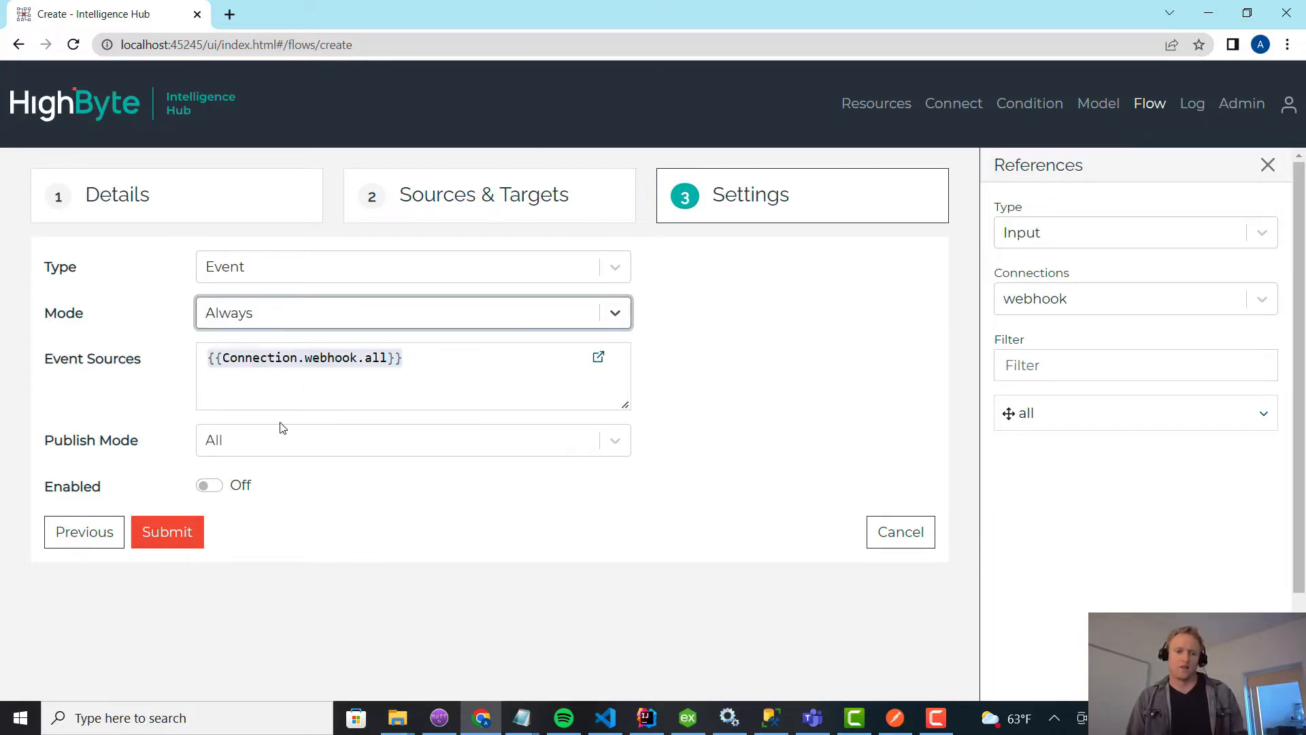
Enable the toUNS flow, submit it and return to the list of flows.
click(207, 486)
click(163, 531)
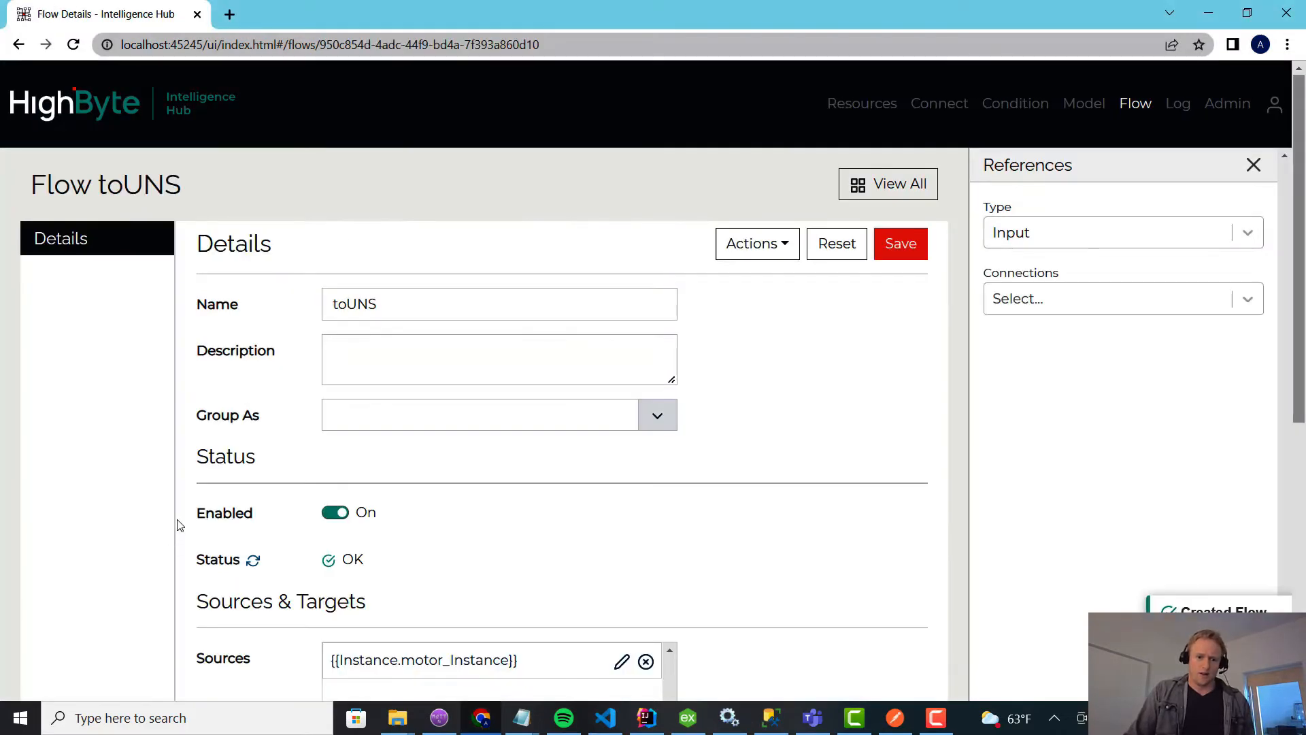
scroll(952, 143, down, 3)
scroll(1146, 109, up, 2)
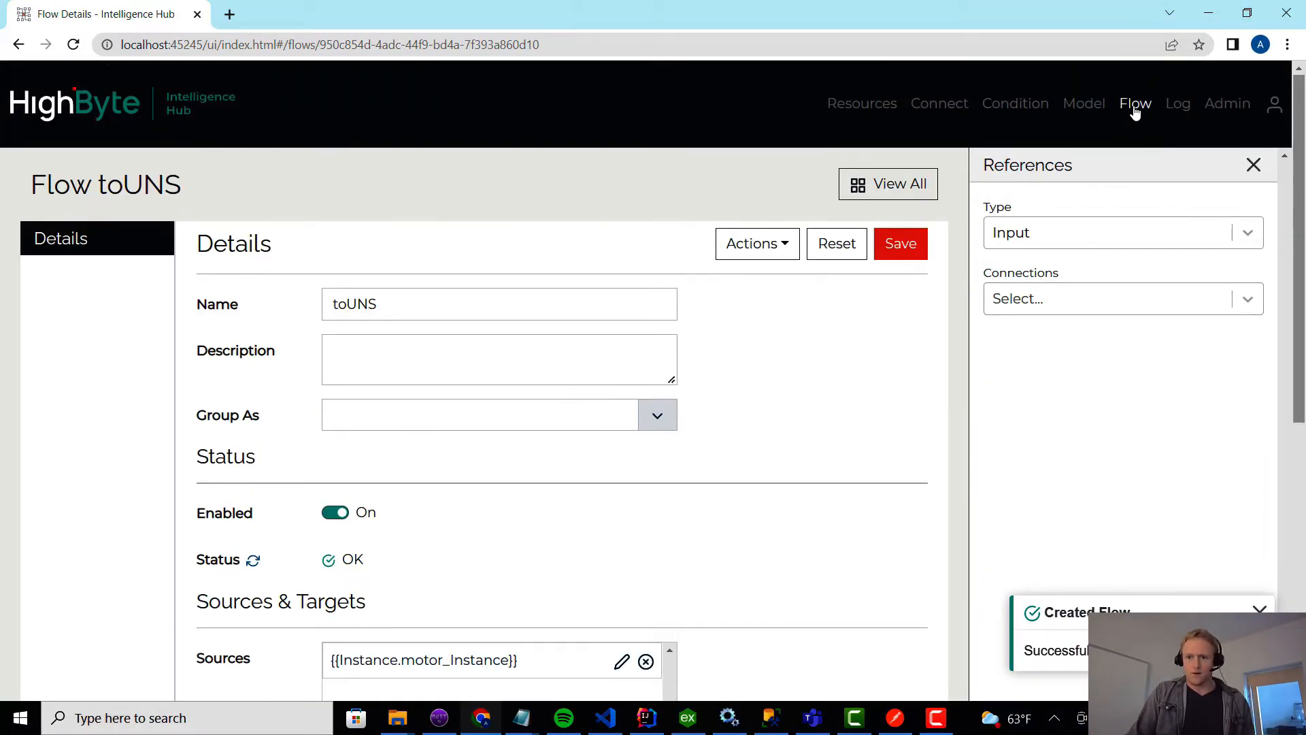
click(1137, 107)
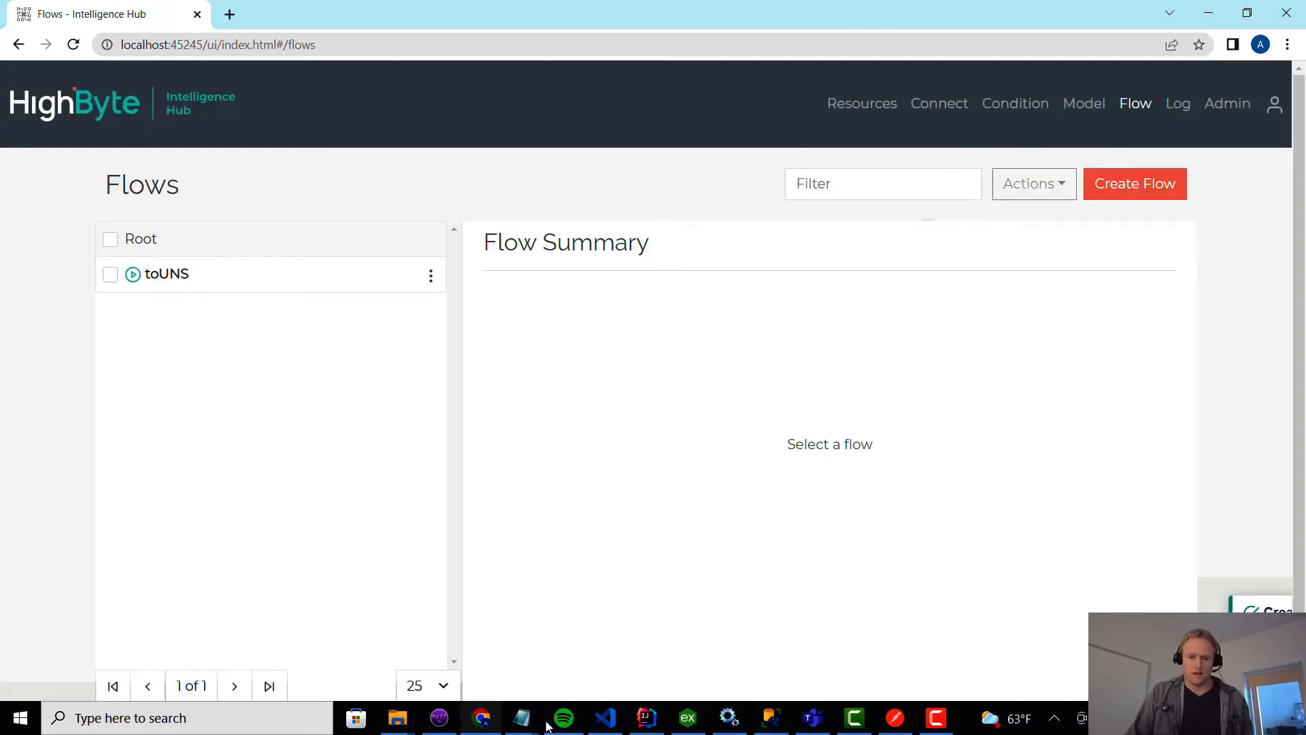
Switch to MQTT.fx, delete all received messages of the # subscription and minimize the window.
click(439, 717)
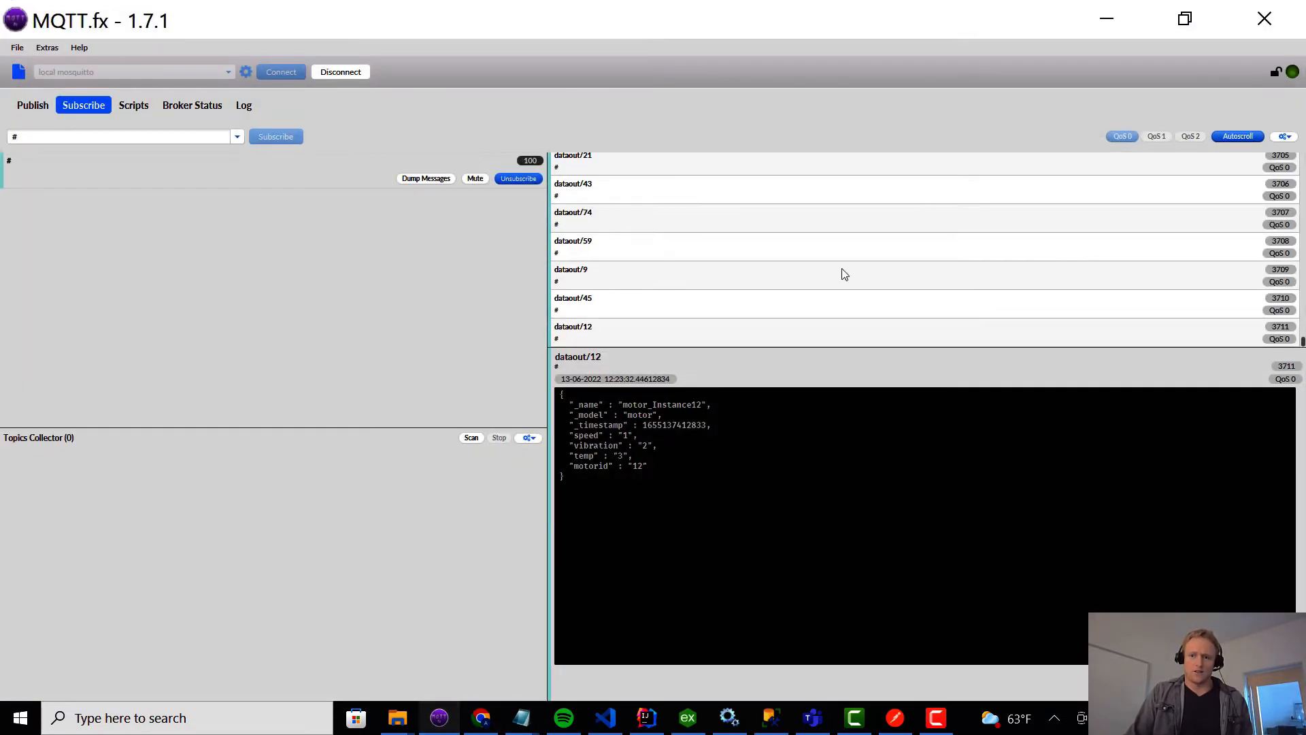
click(1284, 136)
click(1247, 170)
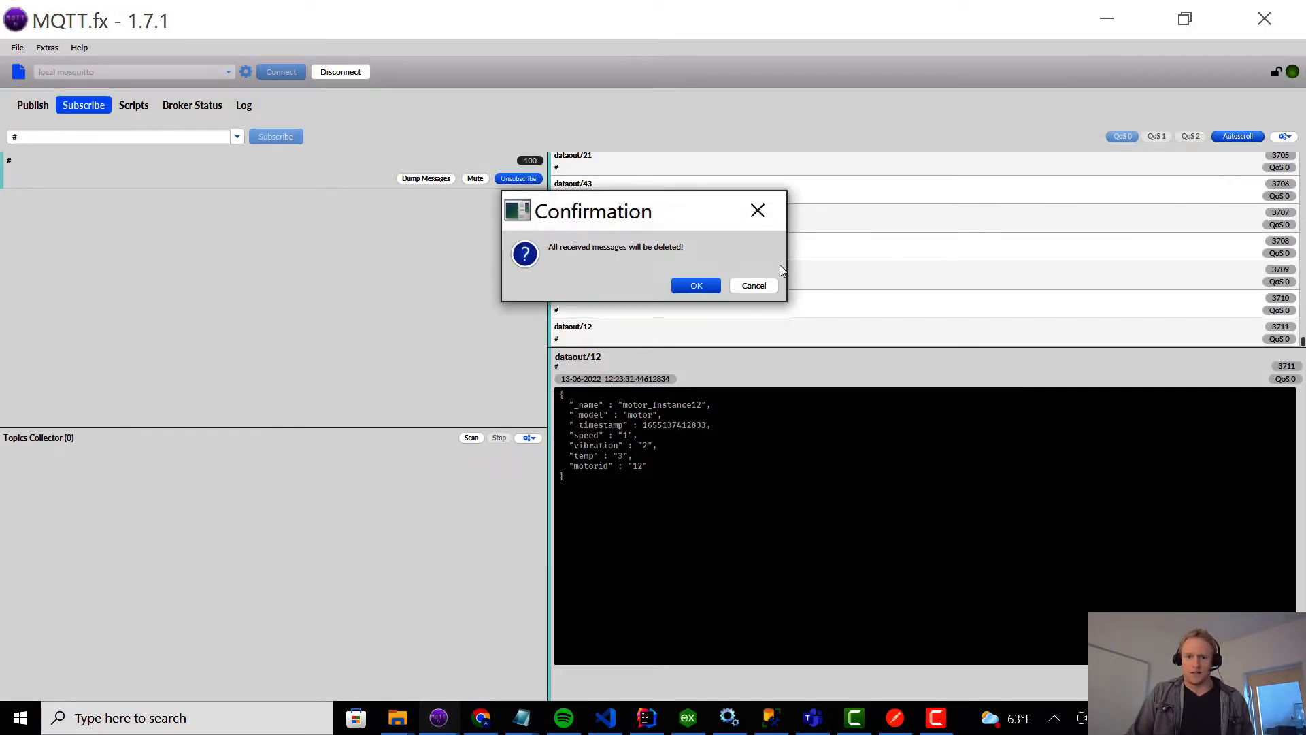
click(691, 284)
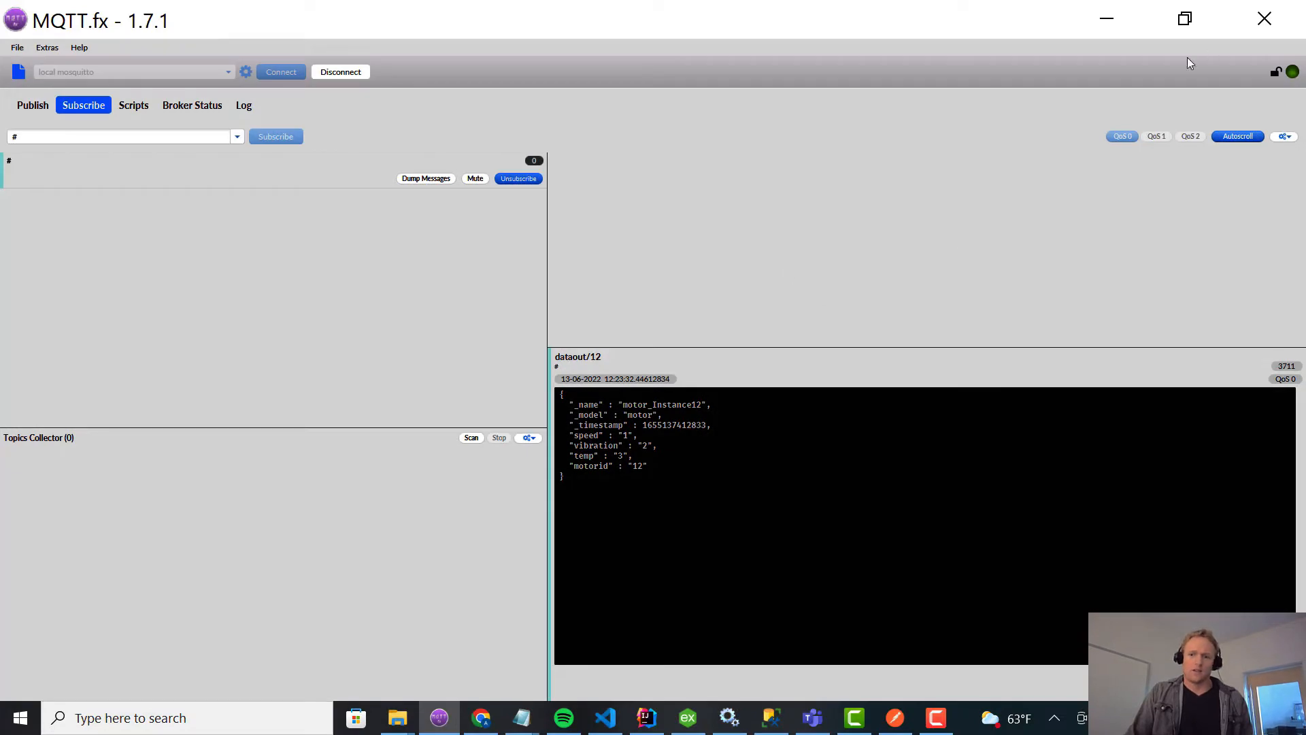
click(1107, 19)
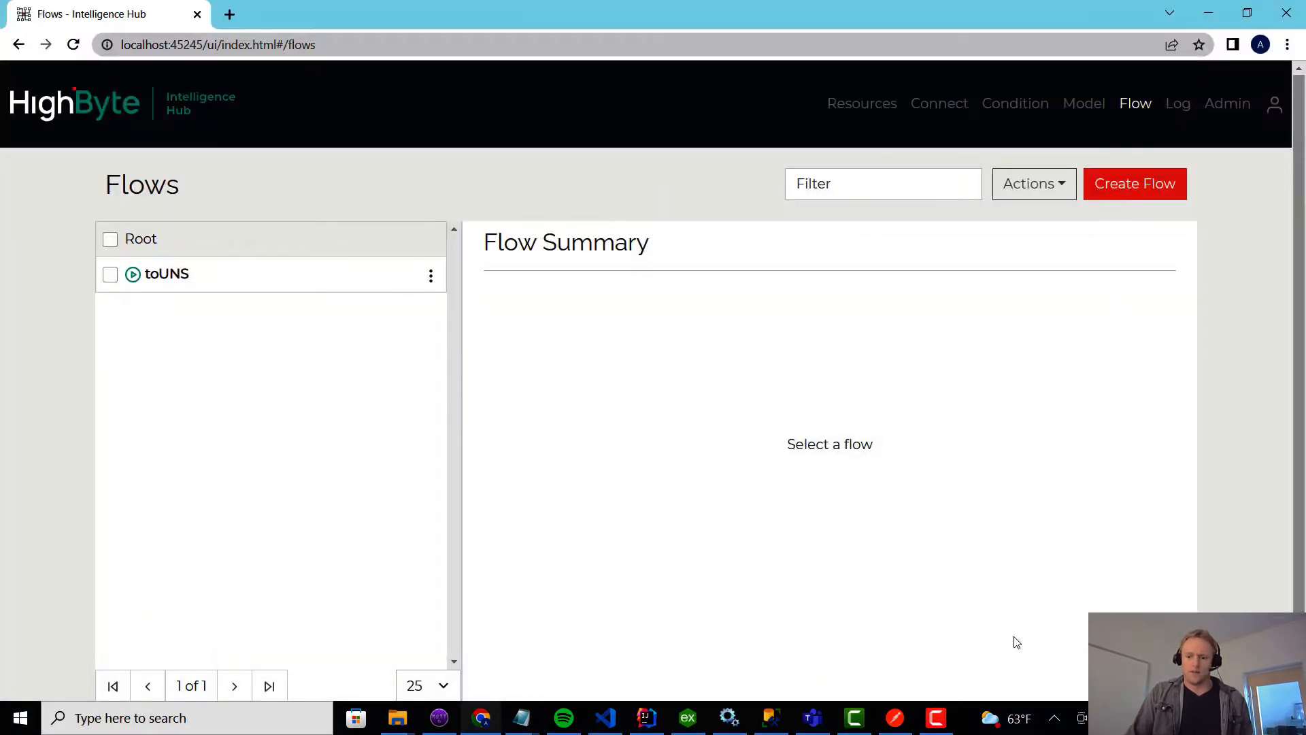
Switch to Postman and send the POST request with the JSON name/test body to localhost:9001.
click(895, 721)
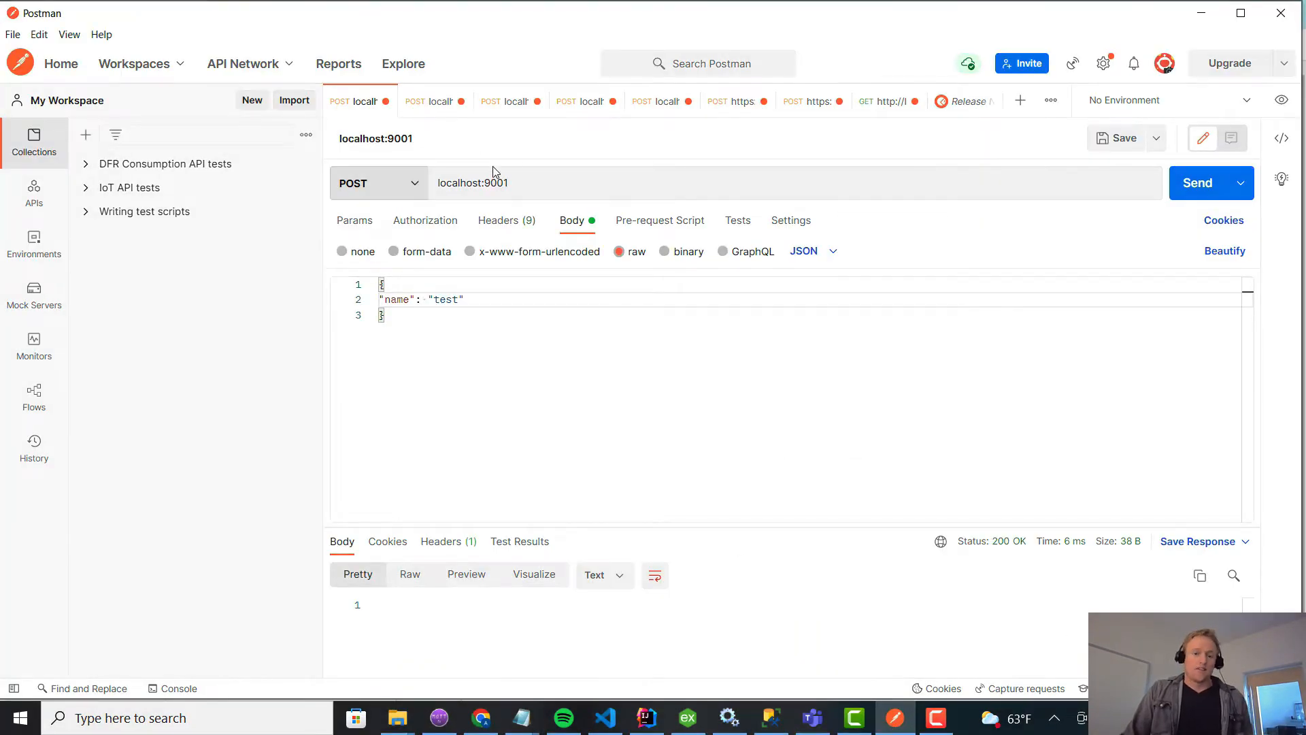
drag(522, 185, 438, 182)
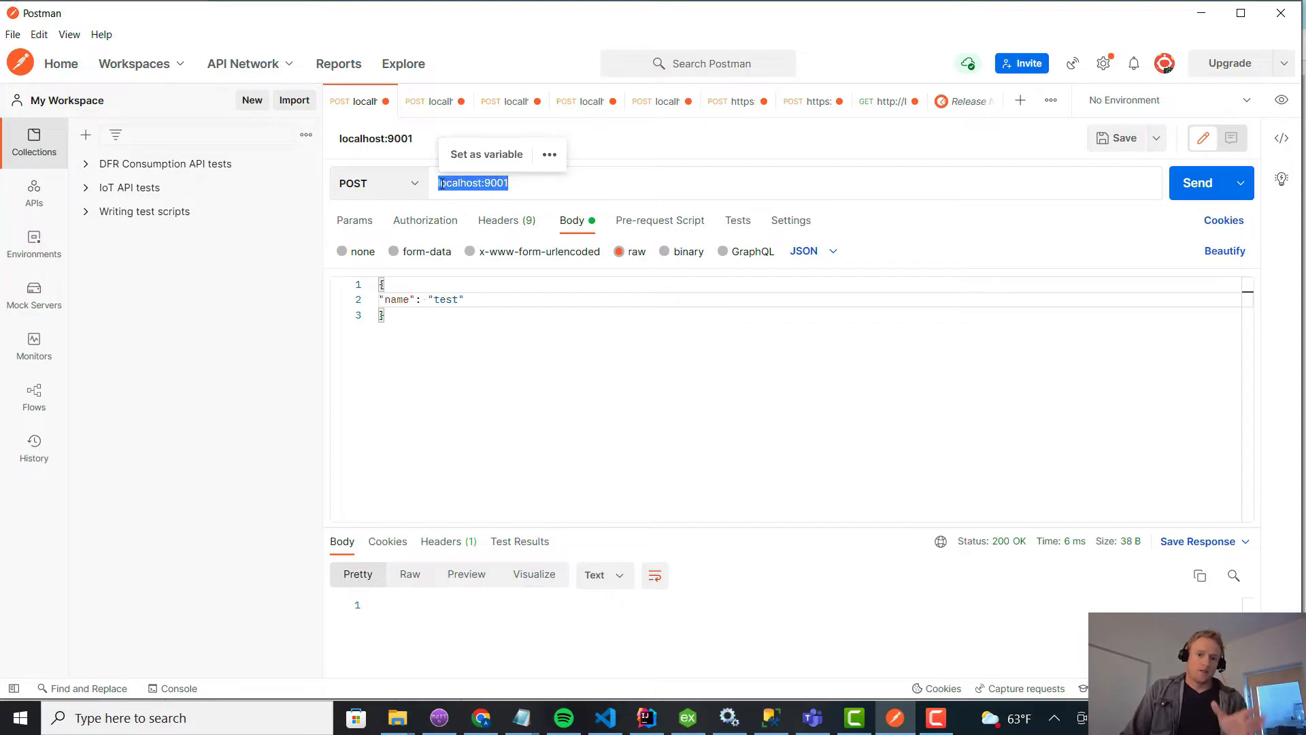
click(442, 322)
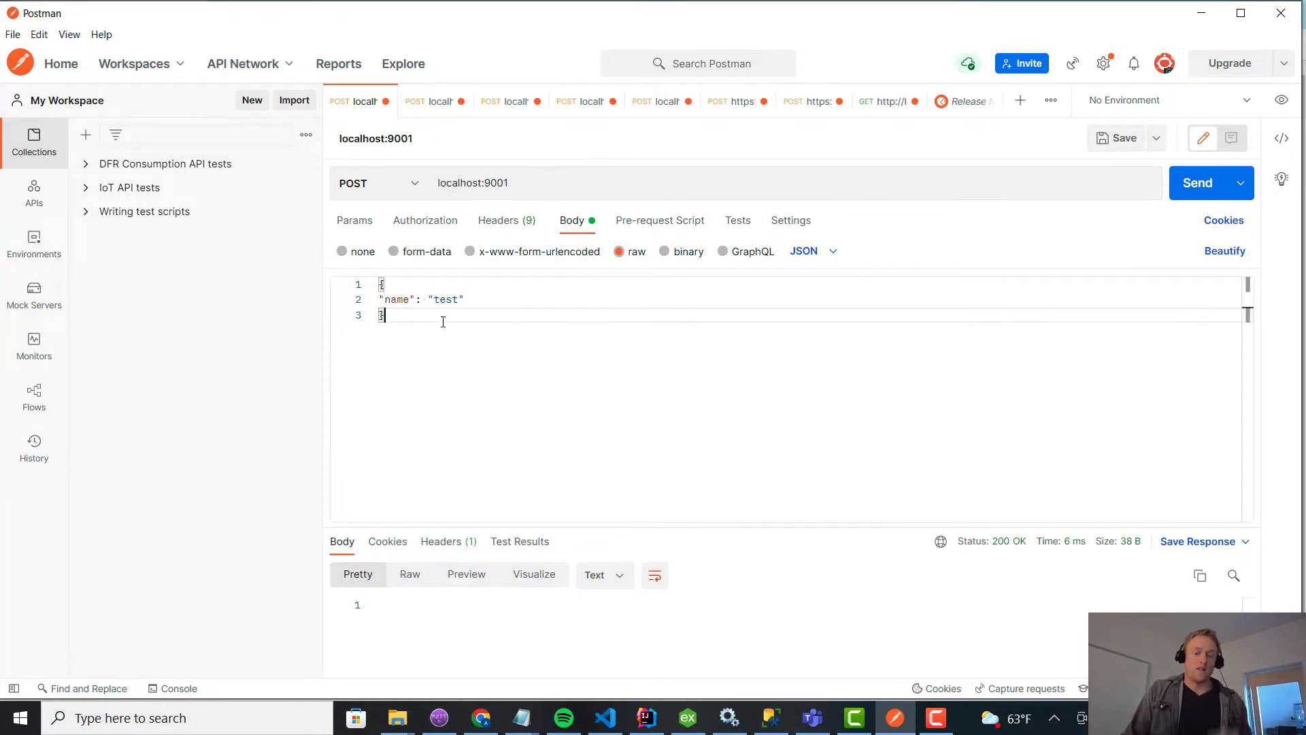
key(ctrl+a)
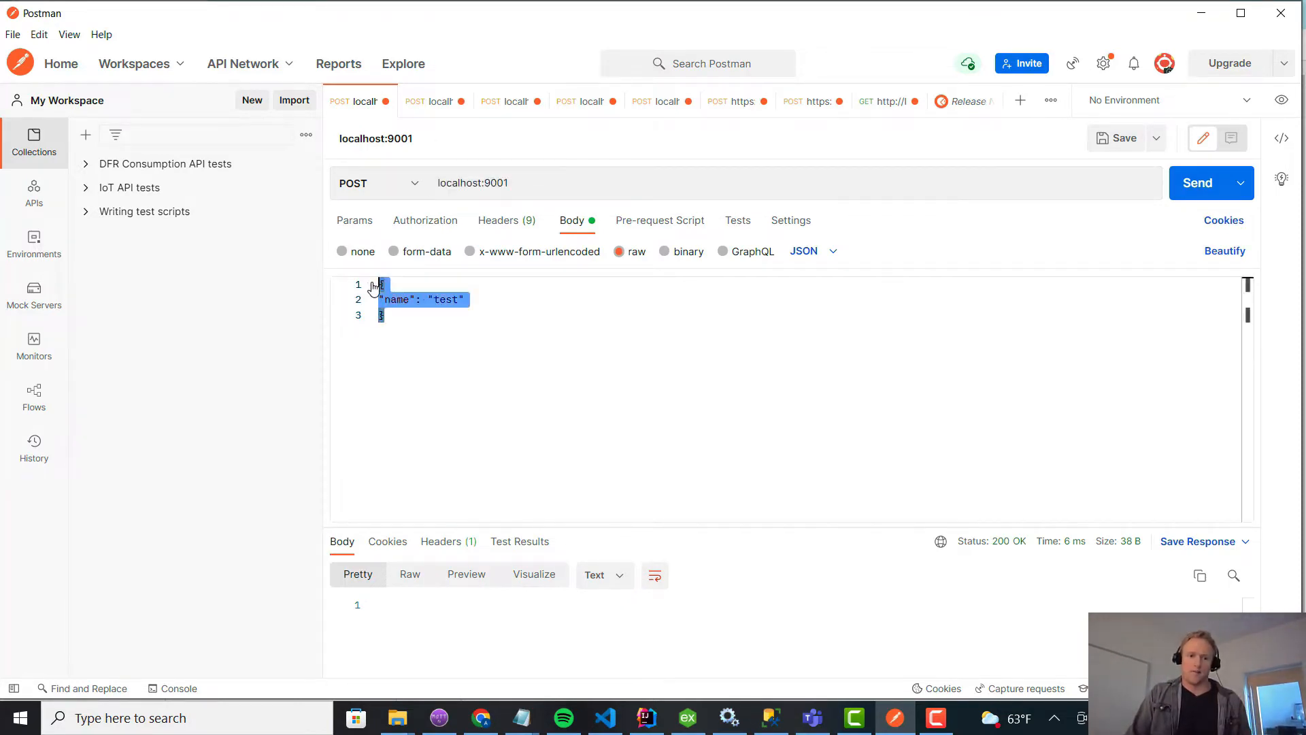
click(1197, 185)
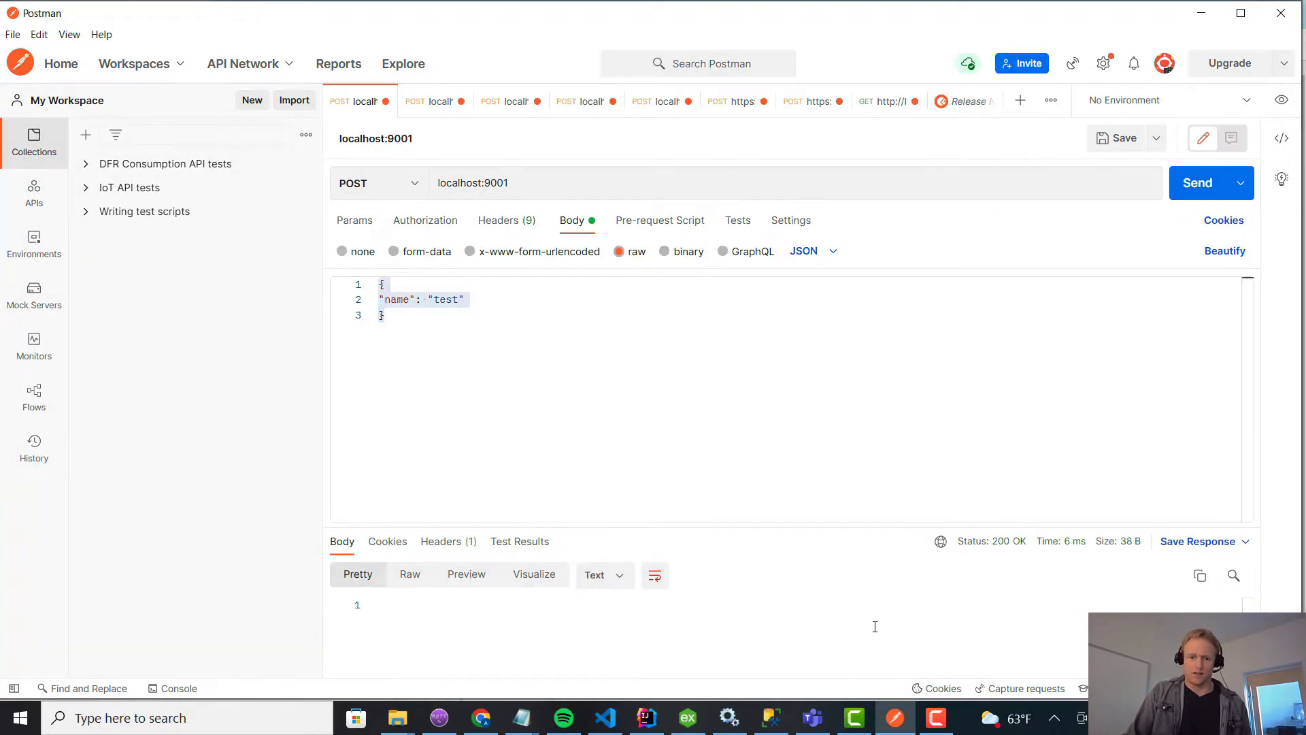
Switch to MQTT.fx and inspect the payloads of the dataout/32, dataout/89 and dataout/91 messages.
click(439, 725)
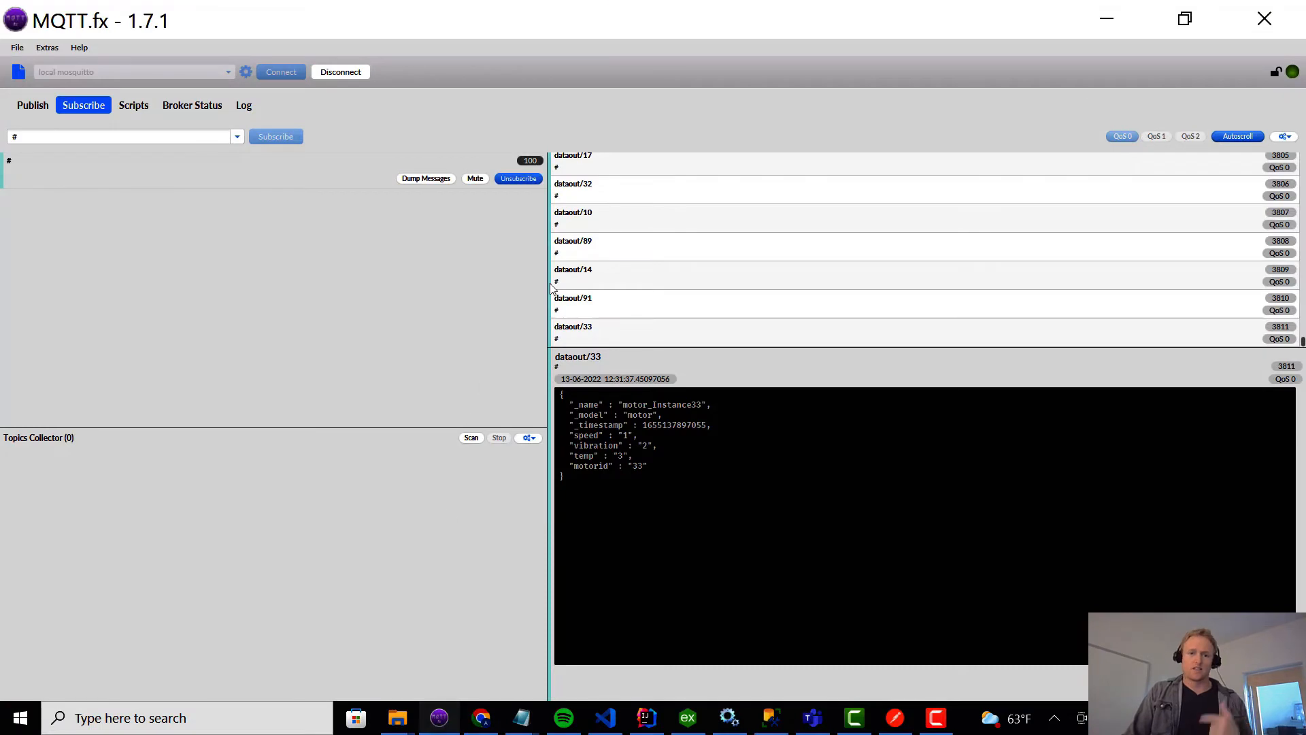
click(621, 191)
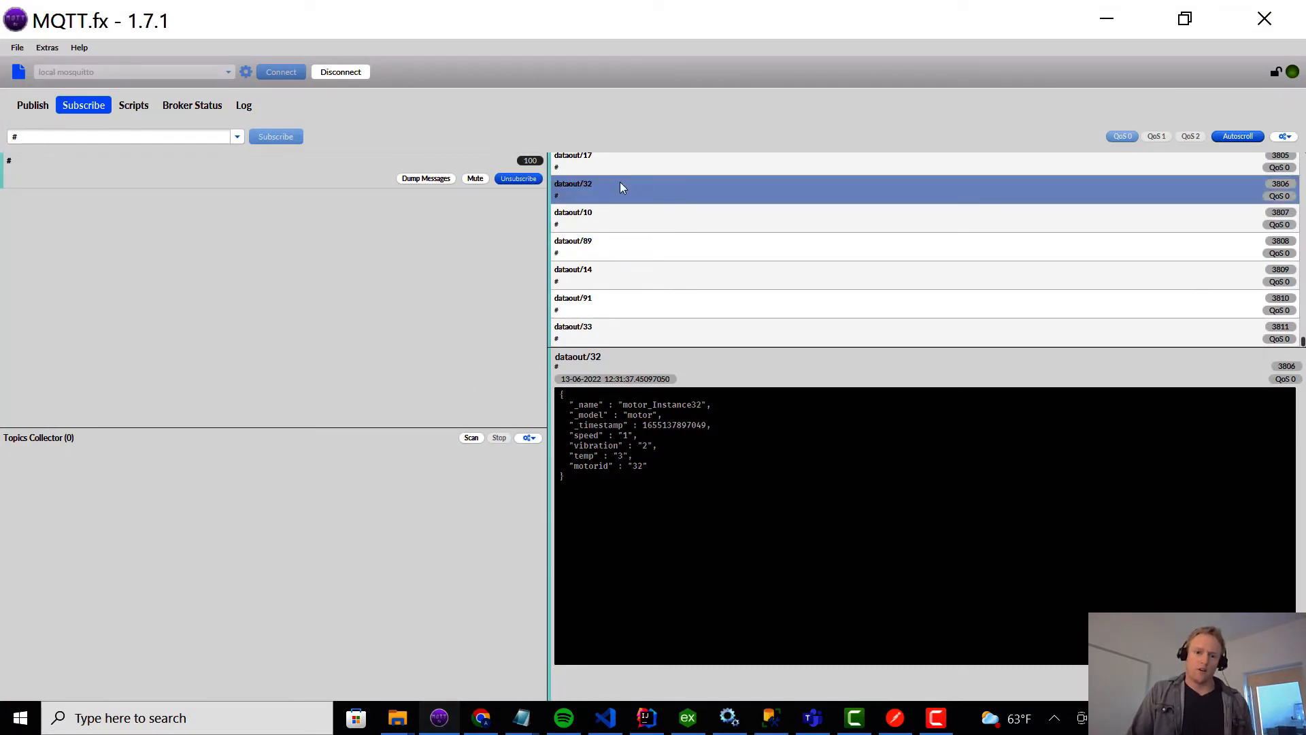
click(625, 245)
click(619, 309)
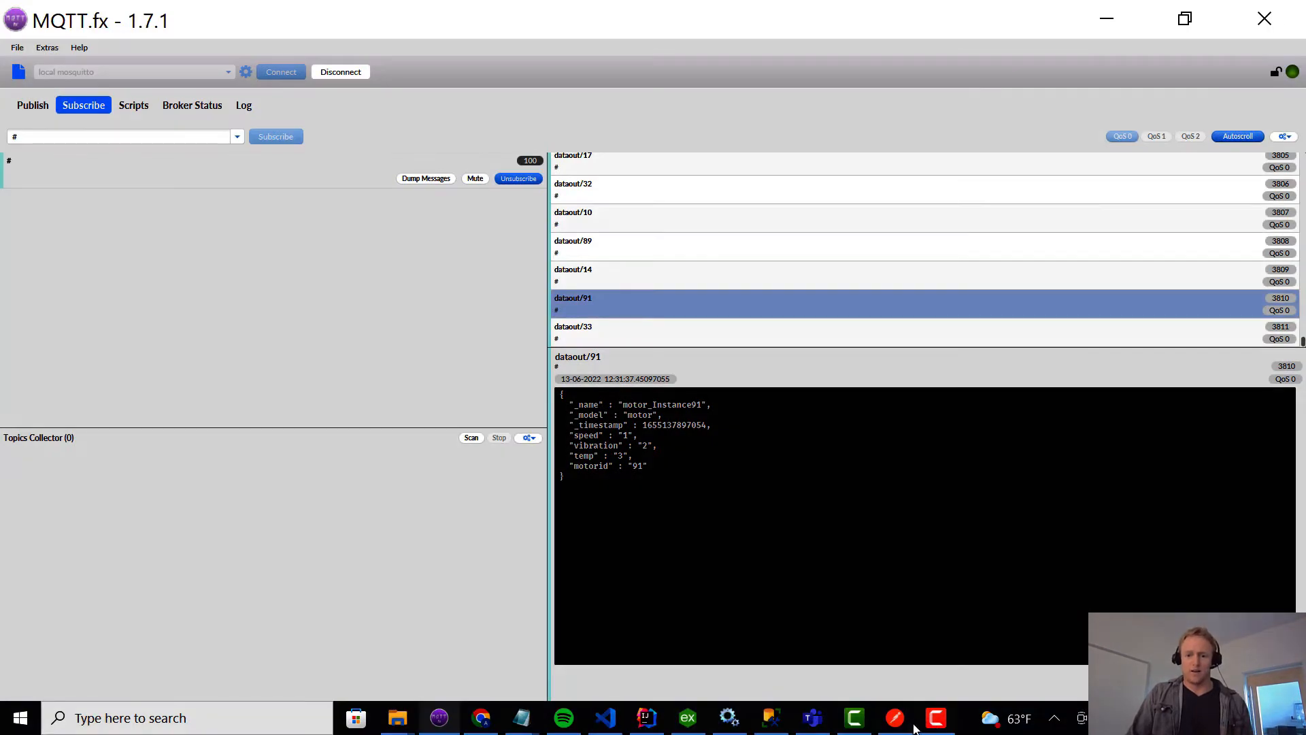
Resend the POST request to localhost:9001 from Postman and return to the received messages in MQTT.fx.
click(895, 718)
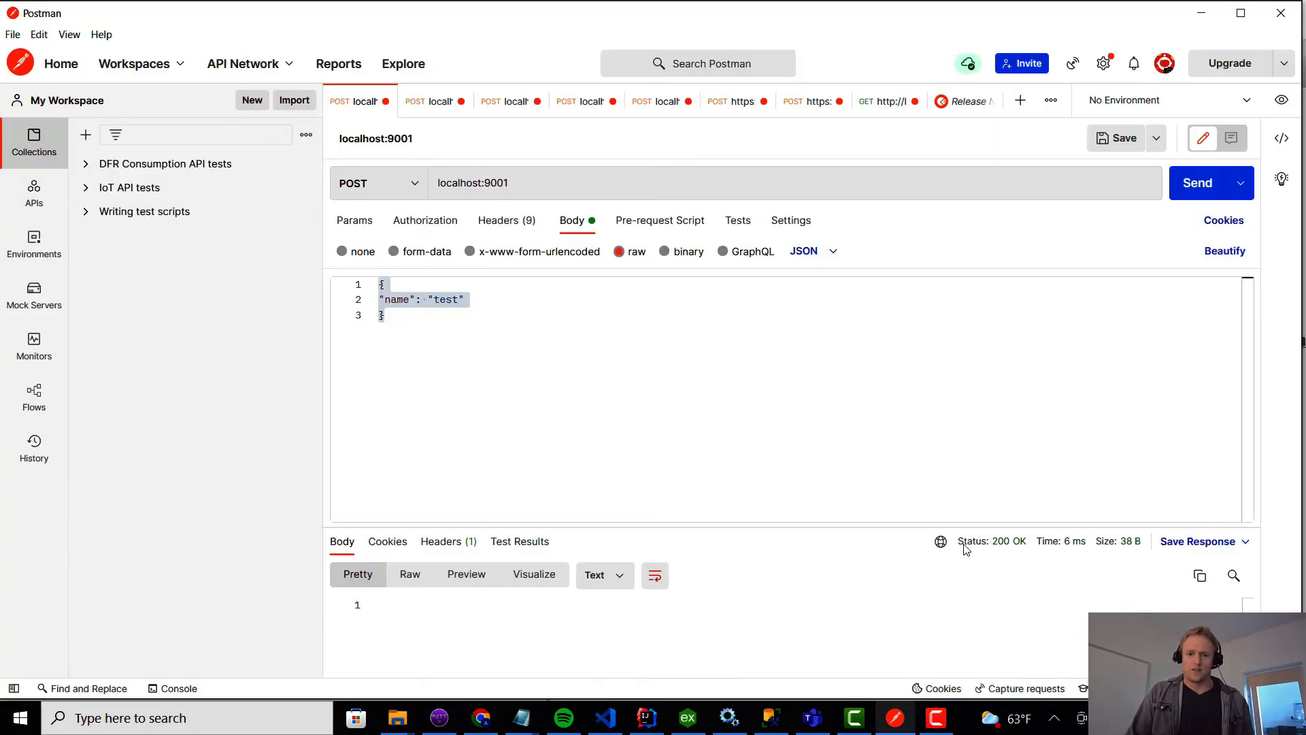
click(1202, 13)
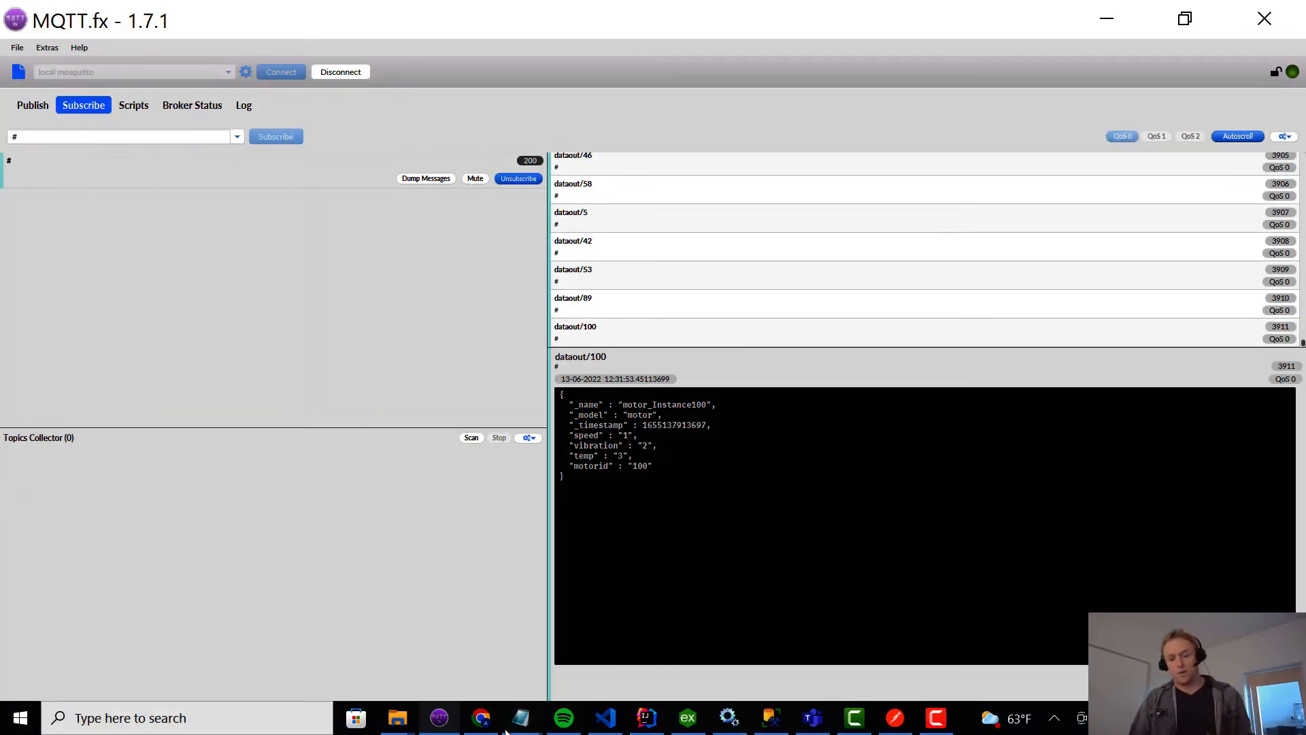
Switch to Intelligence Hub in Chrome, create a flow named UN and continue to its sources and targets.
click(482, 719)
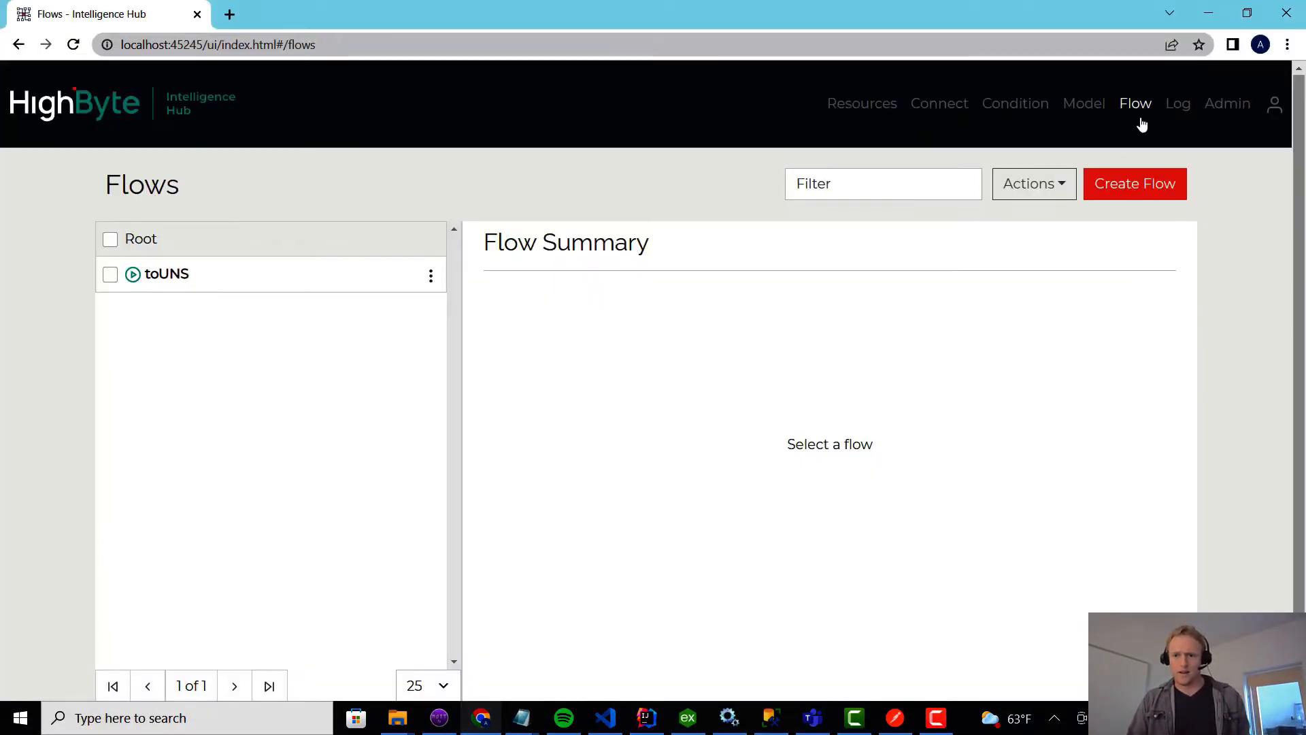
click(1132, 194)
click(623, 262)
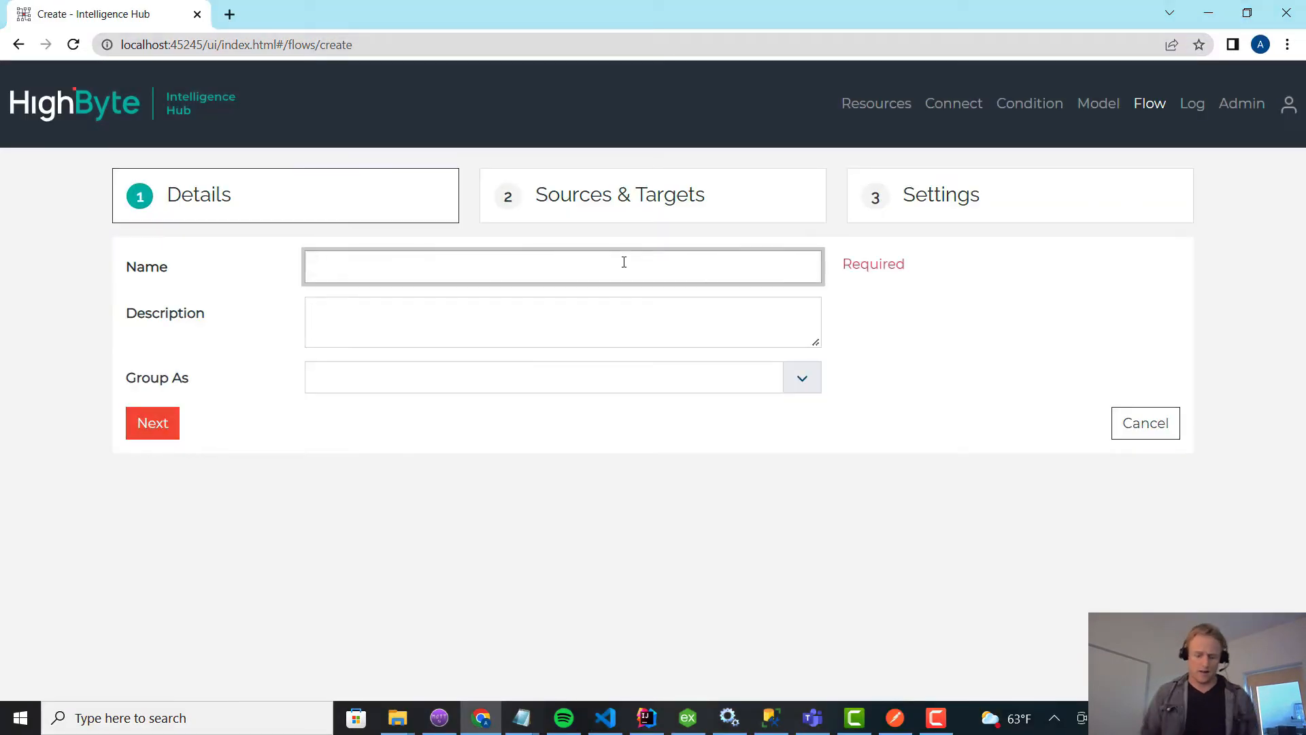
text(UNStoCS)
key(Return)
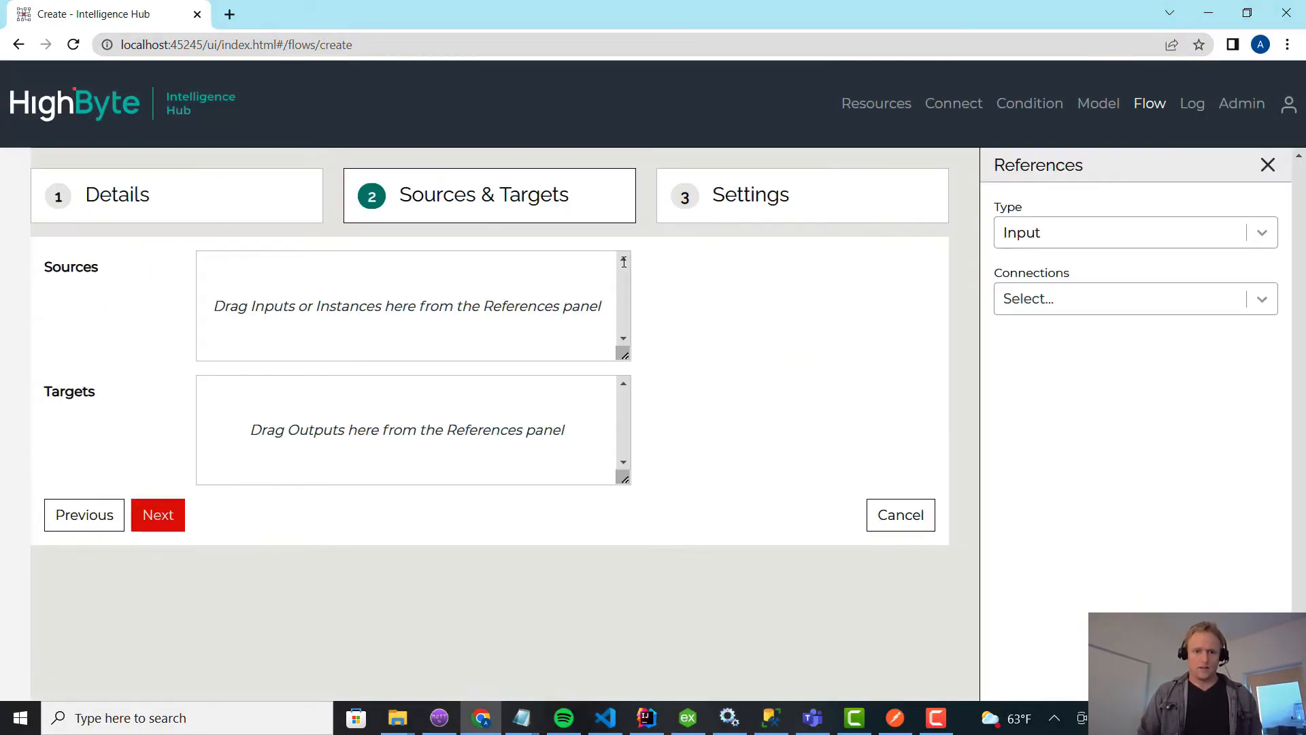
Add the mqtt connection's dataout input as the new flow's source.
click(1126, 235)
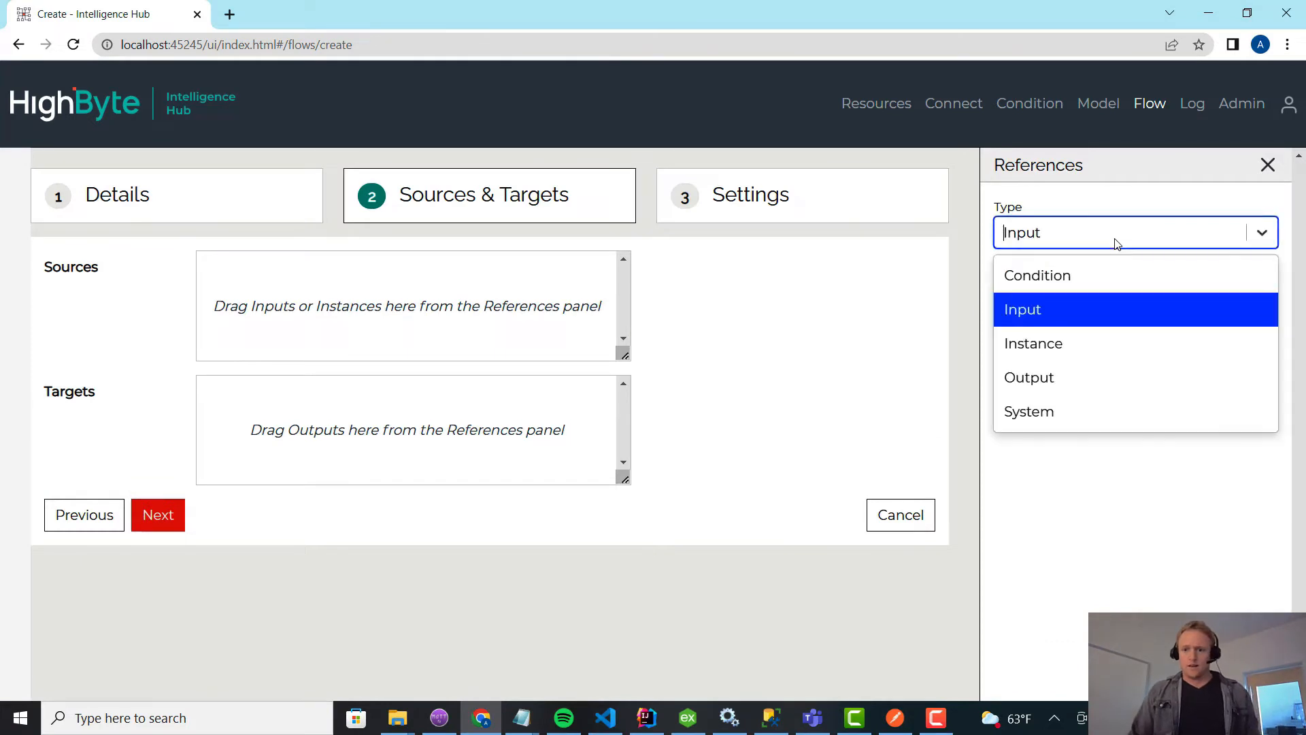
click(1073, 311)
click(1073, 310)
text(mq)
key(Return)
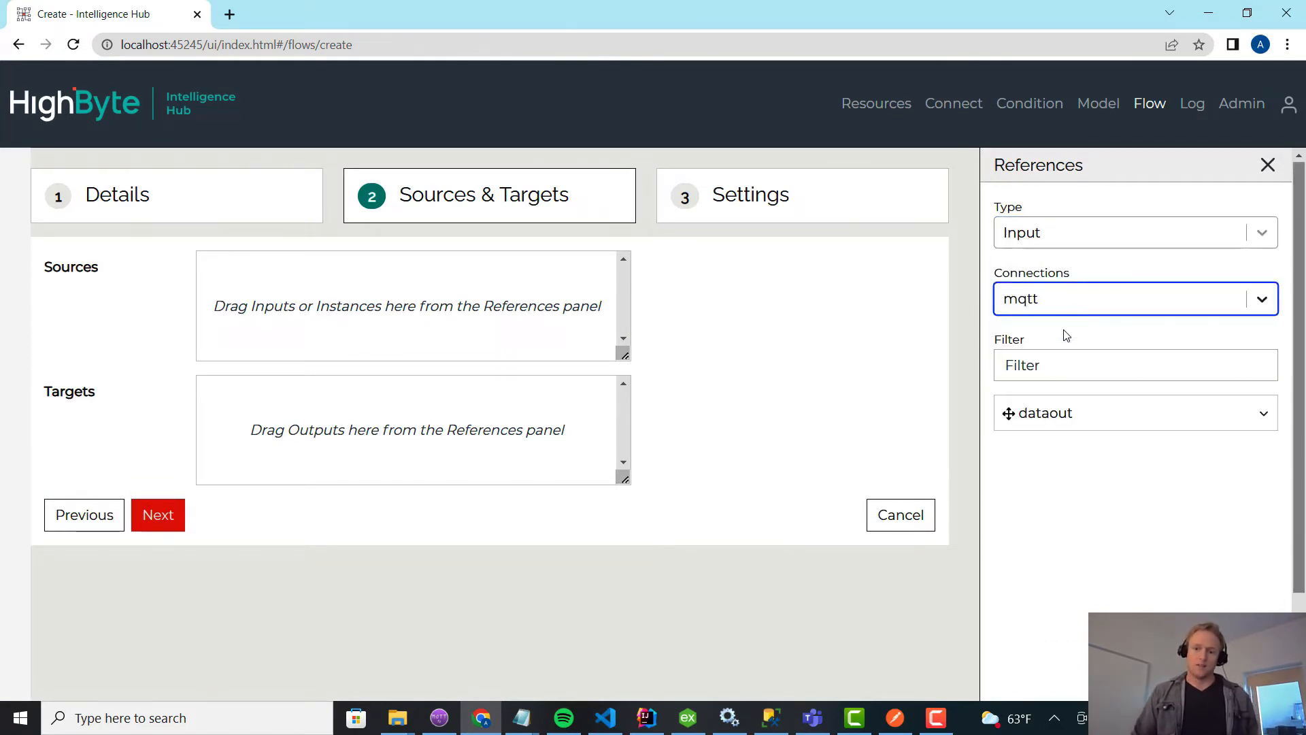
drag(1048, 419, 422, 316)
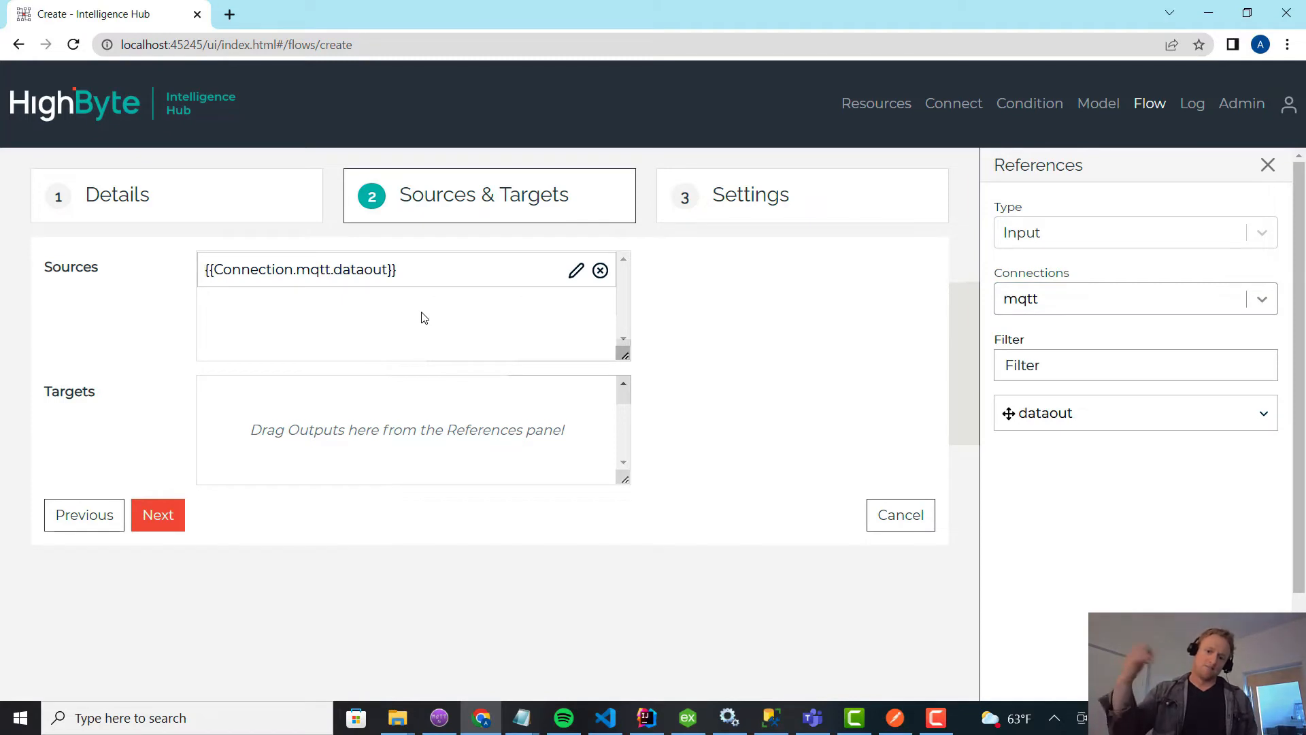
Add the csv connection's out output as the flow's target and continue to the flow settings.
click(1061, 238)
click(1055, 377)
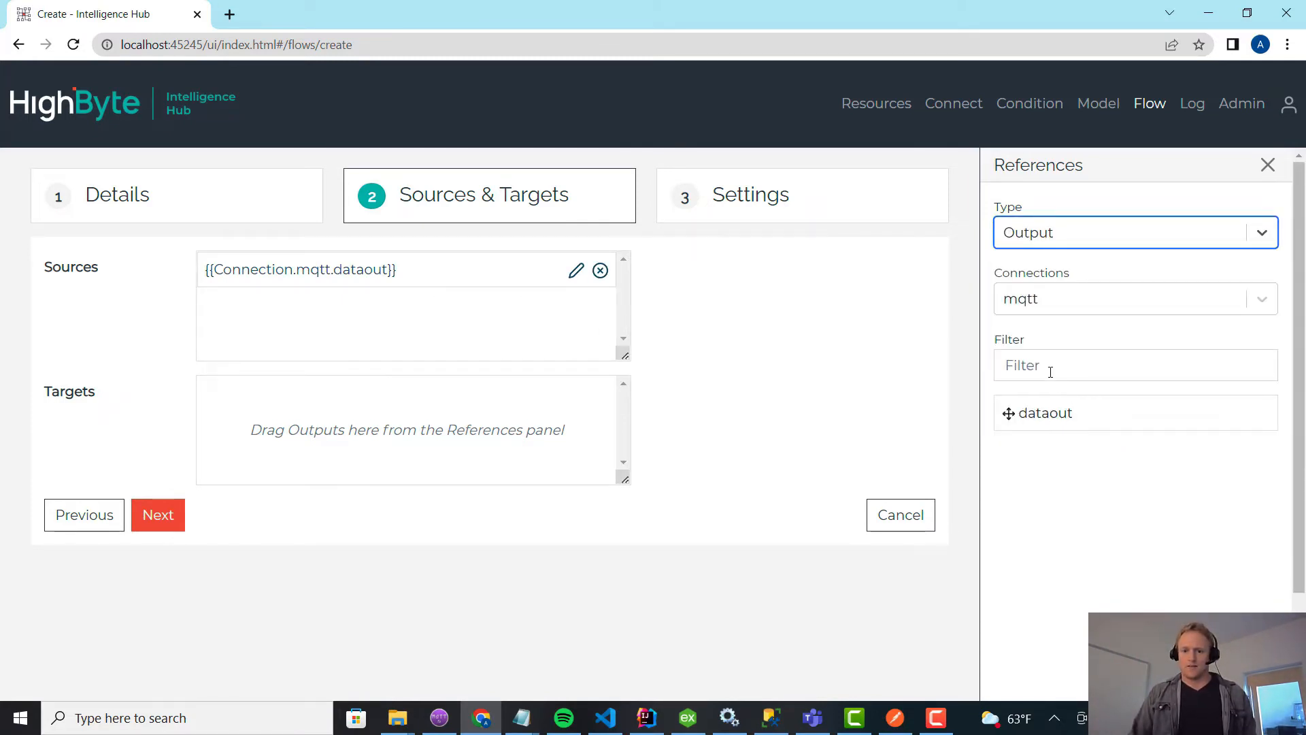
click(1055, 307)
click(1041, 343)
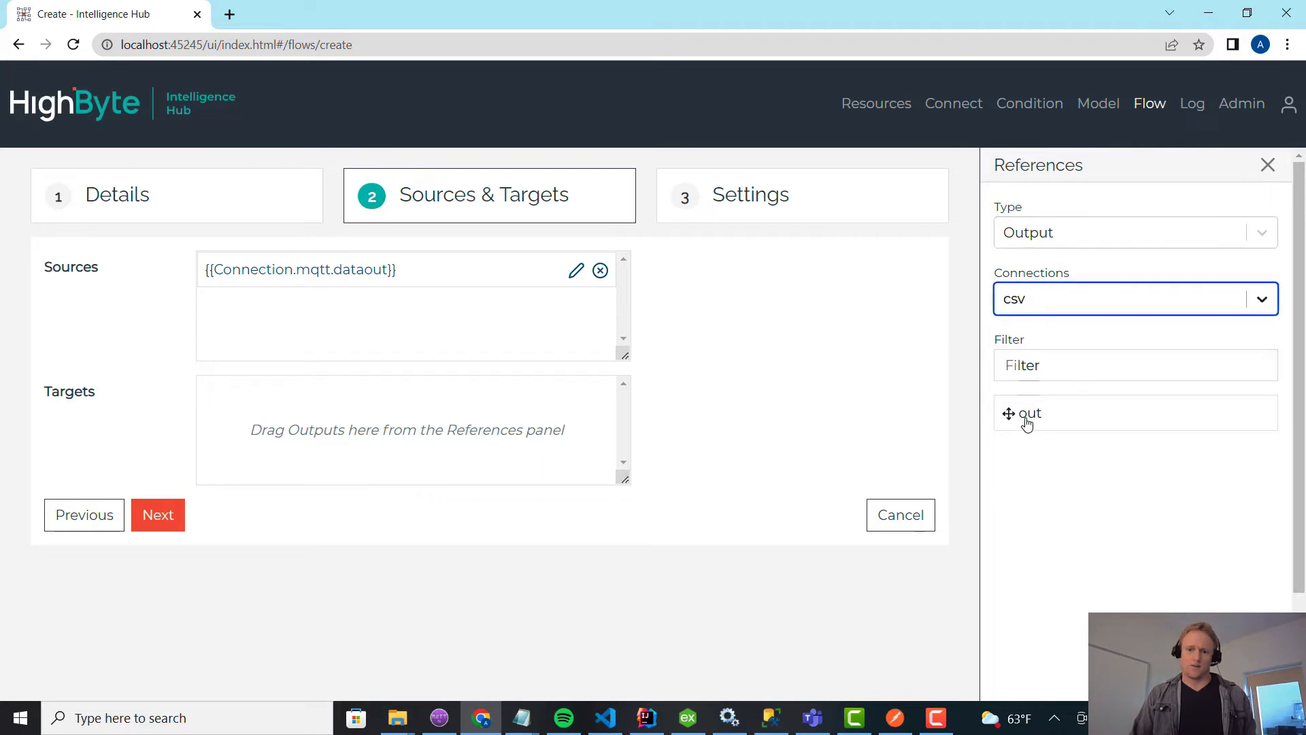
drag(1028, 423, 308, 436)
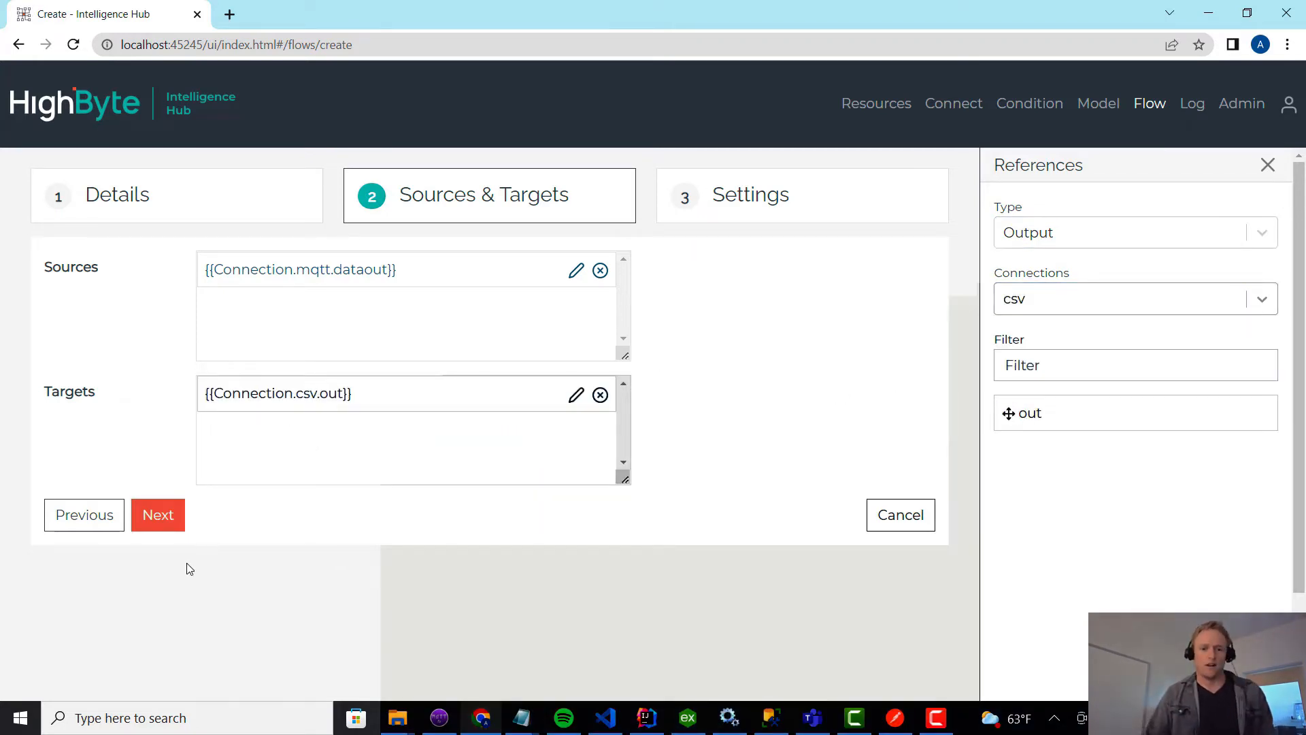
click(165, 519)
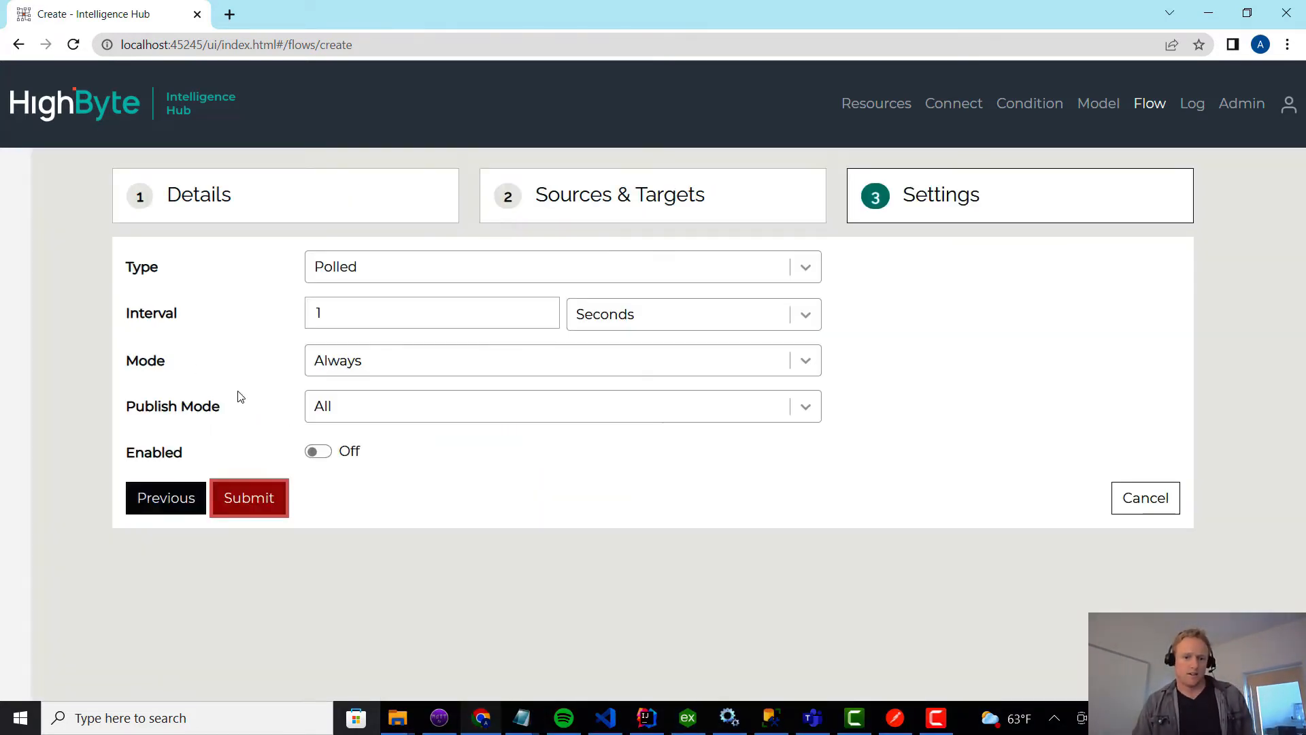
Set the flow's type to Event and add the mqtt connection's dataout input as its event source.
click(370, 270)
click(351, 344)
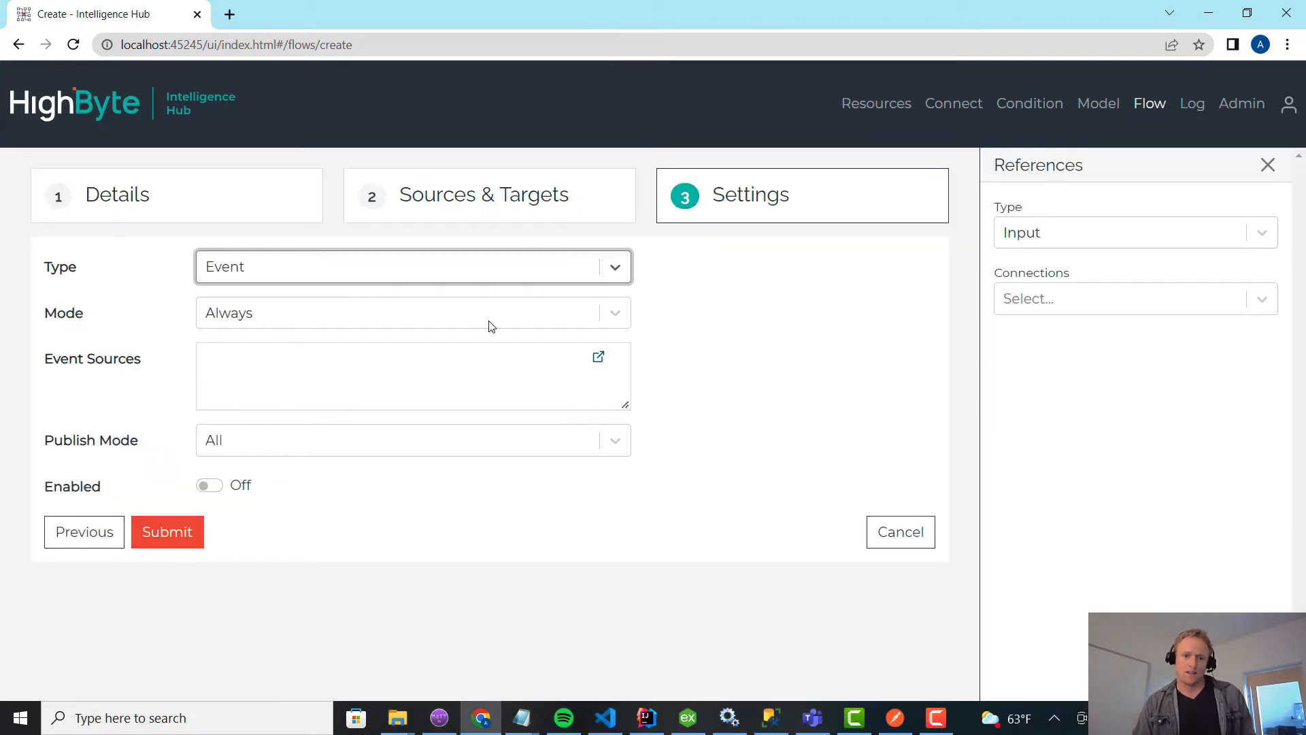
click(1116, 302)
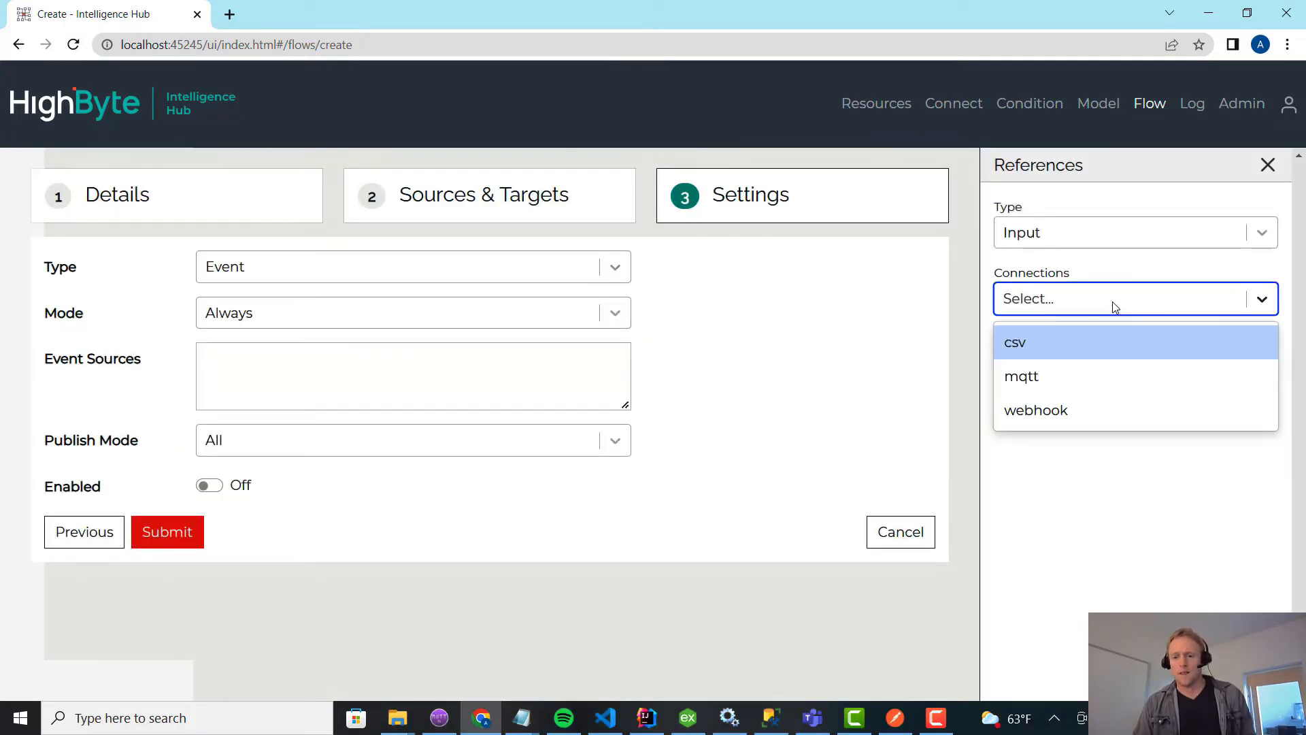
click(1067, 374)
drag(1044, 417, 338, 387)
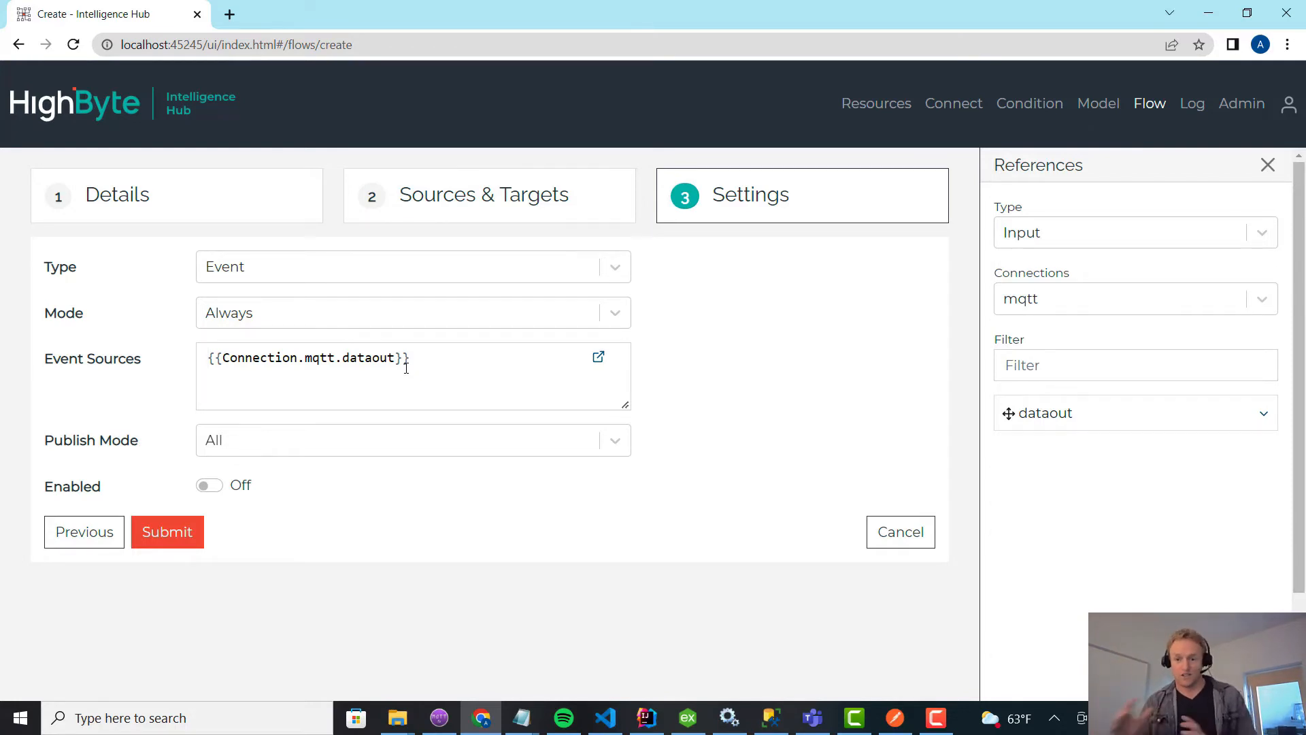
Enable the UNStoCSV flow and submit it.
key(ctrl+a)
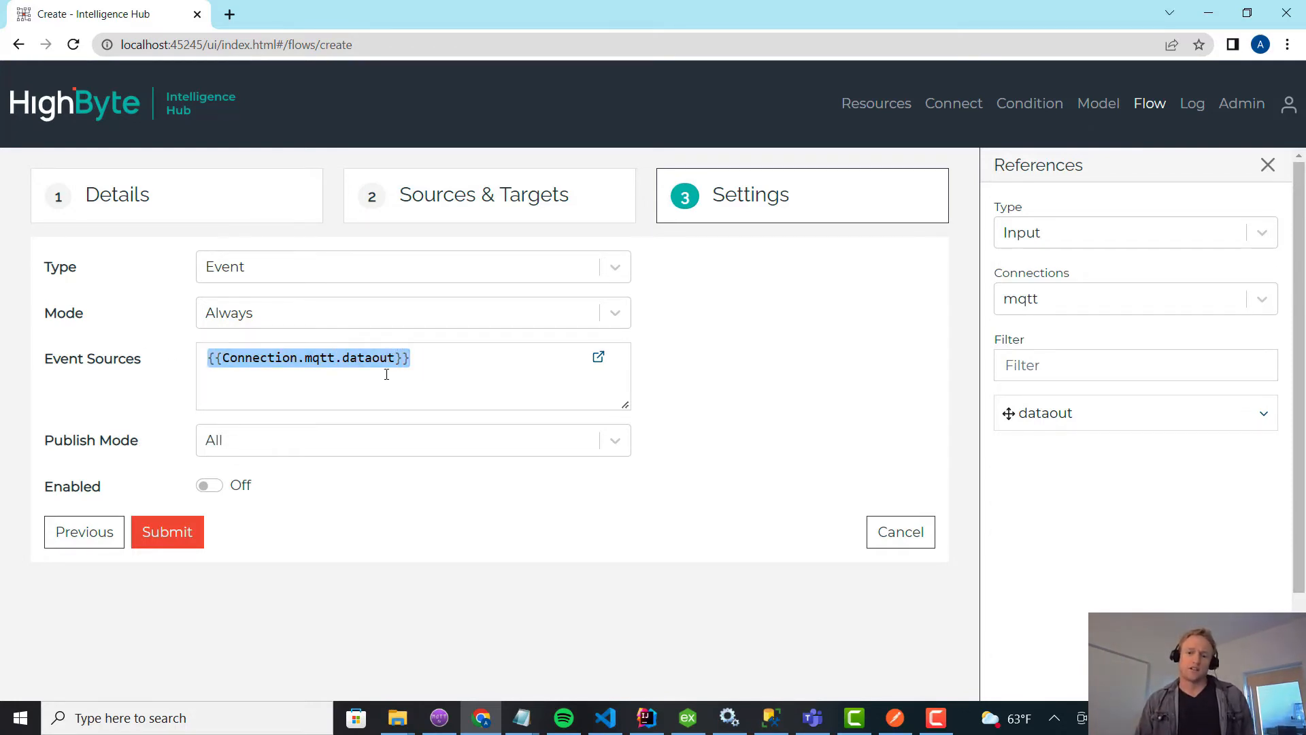
key(Tab)
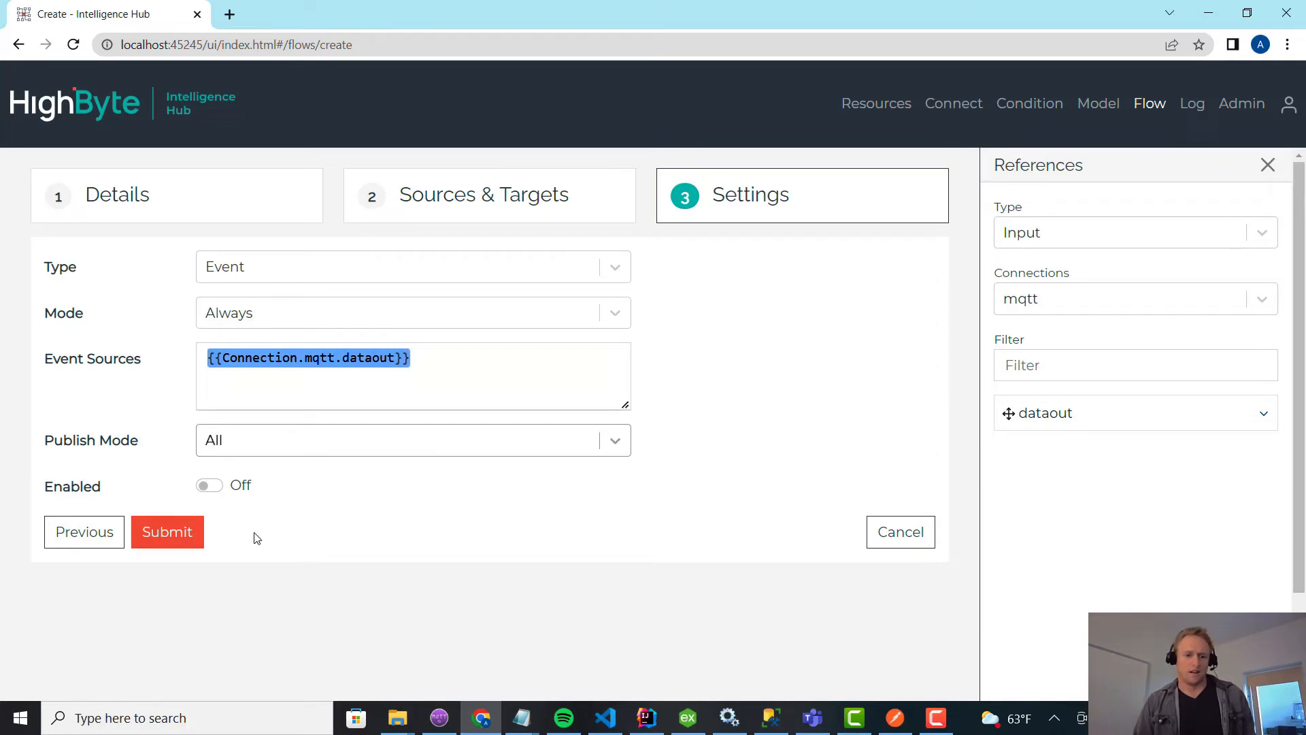
click(209, 485)
click(167, 532)
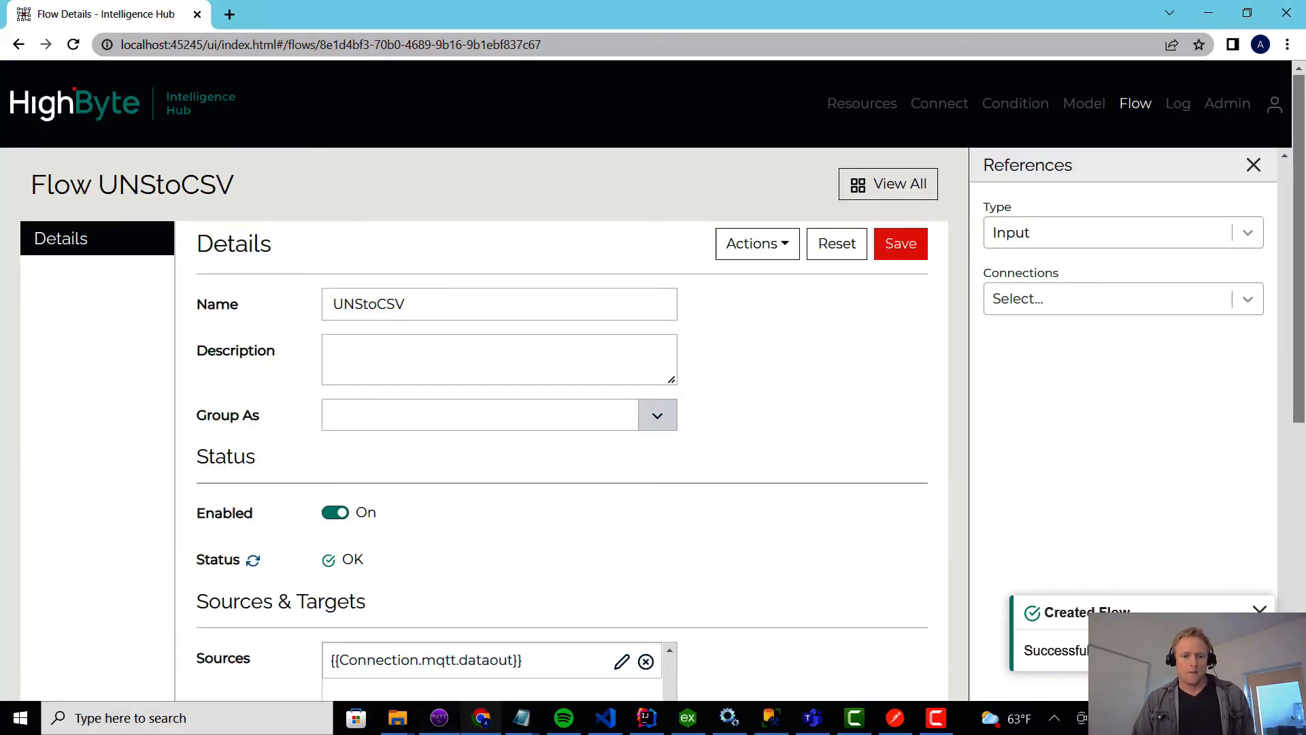
Switch to the csv folder in File Explorer, permanently delete motors.csv and refresh the folder.
mouse_move(402, 718)
click(467, 659)
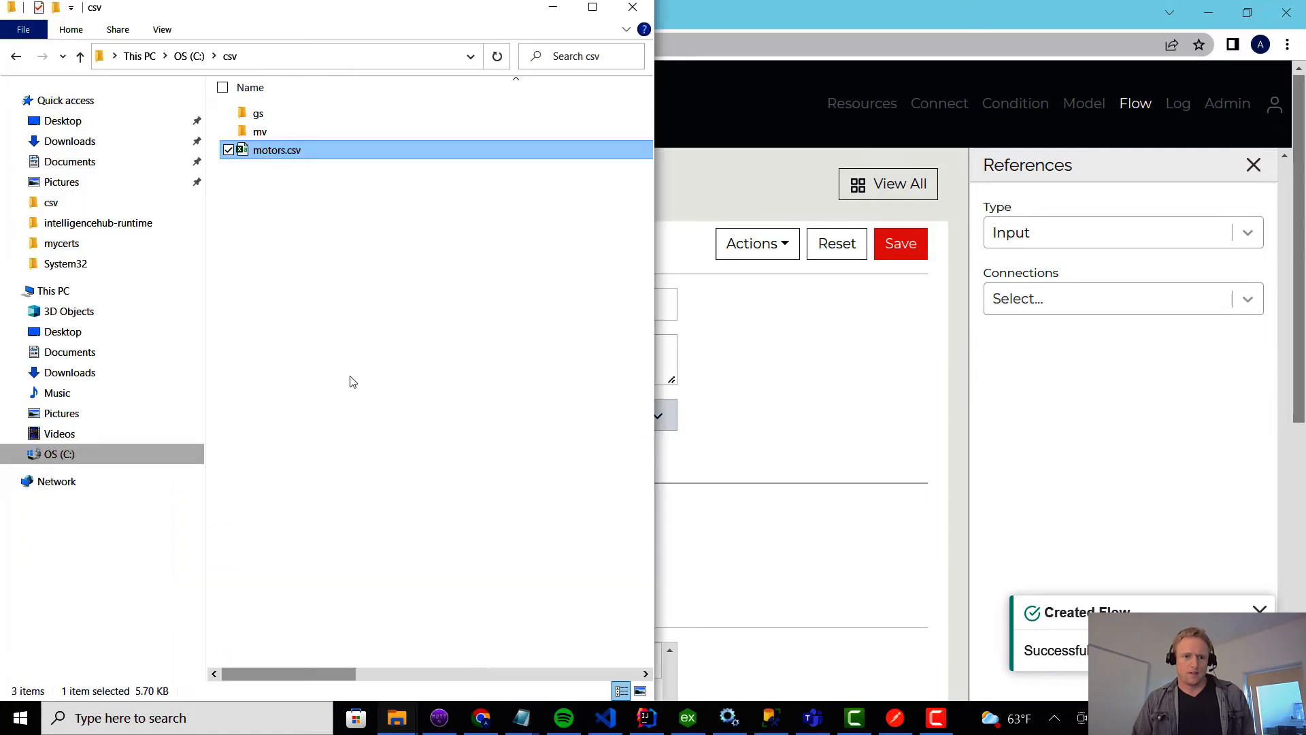
key(shift+Delete)
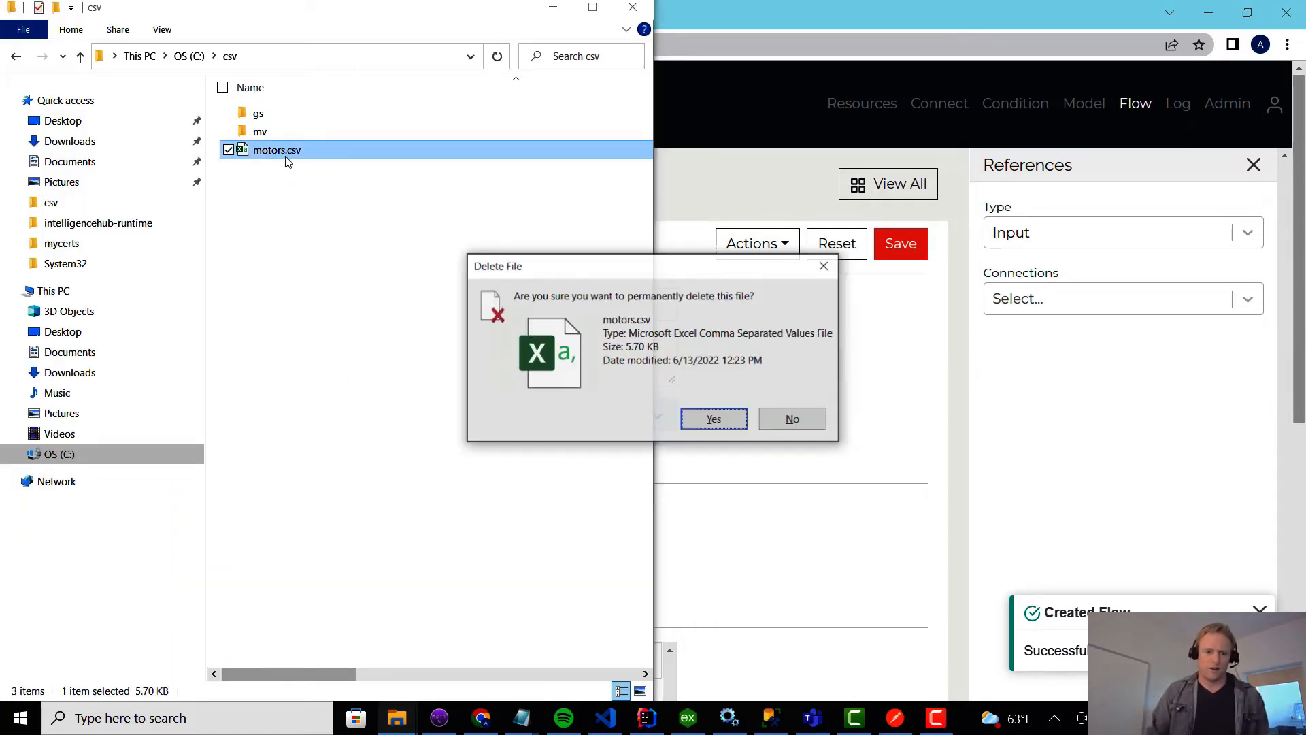
key(Return)
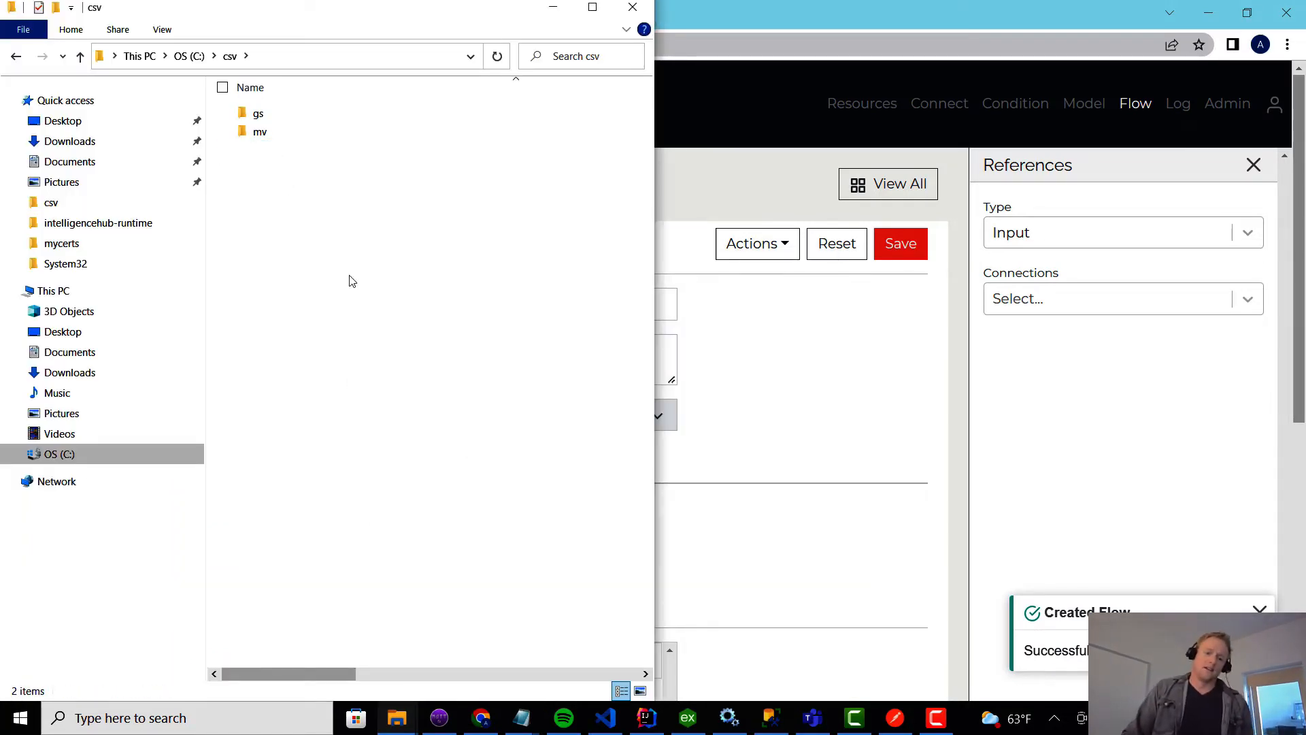
click(368, 57)
key(Return)
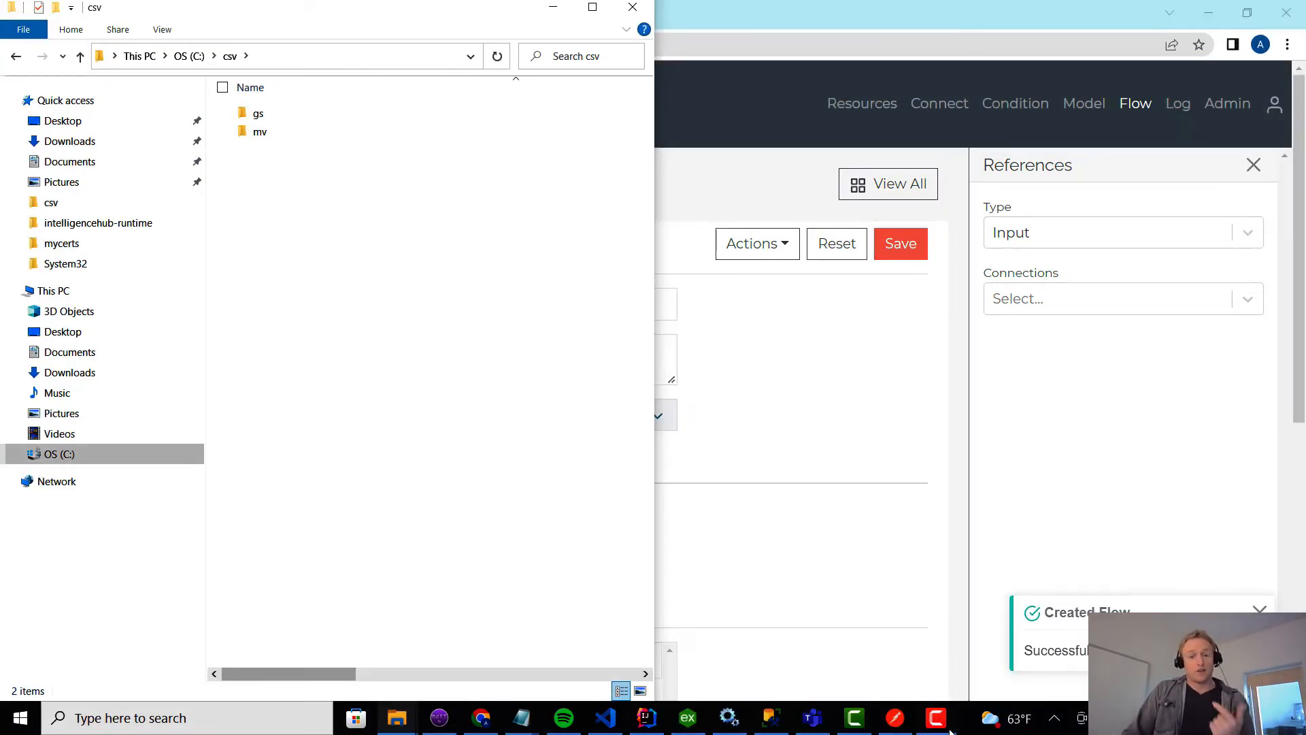
Switch to Postman and send the POST request to localhost:9001.
mouse_move(949, 731)
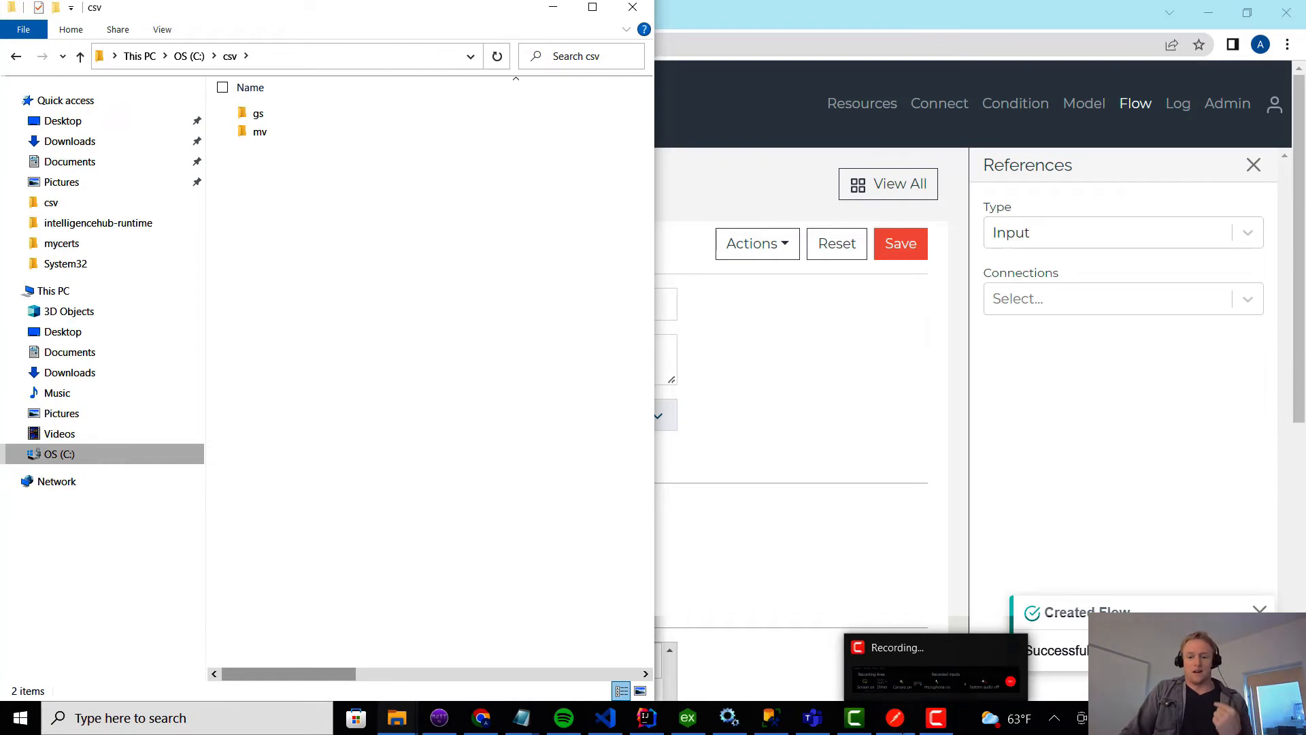
mouse_move(900, 733)
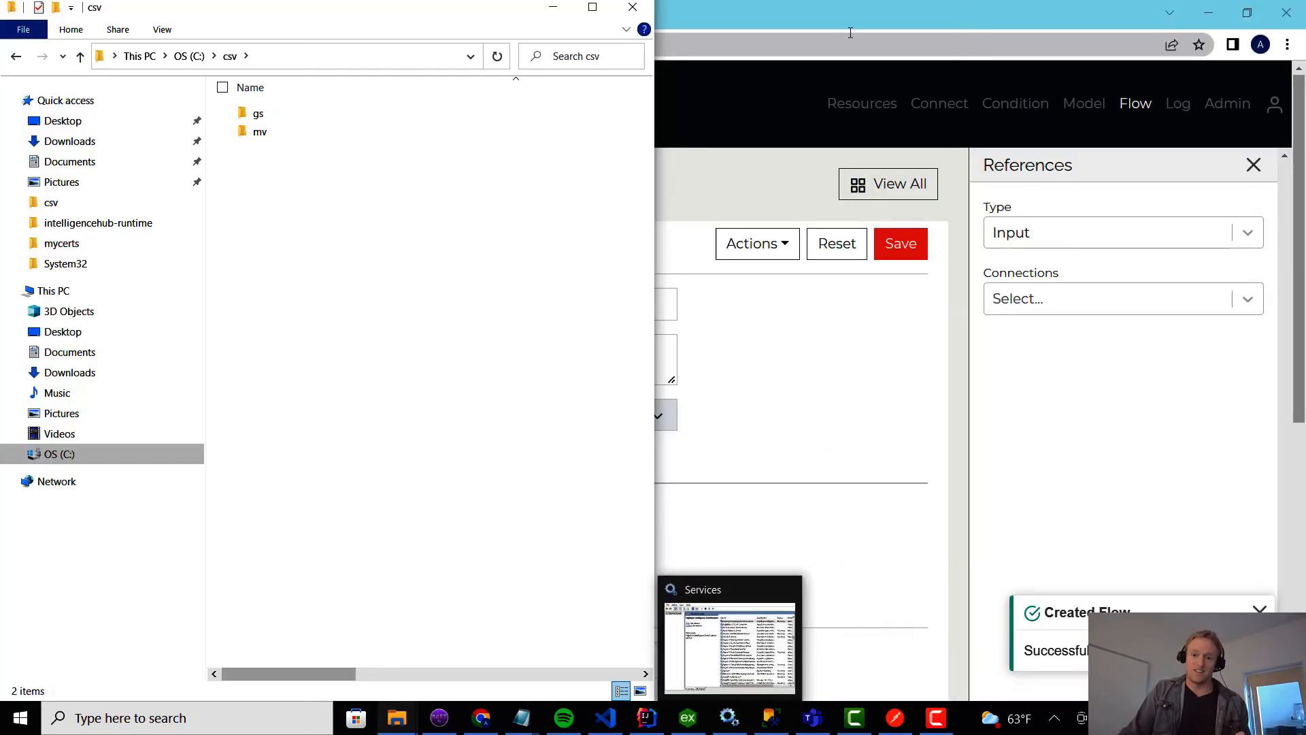
click(895, 720)
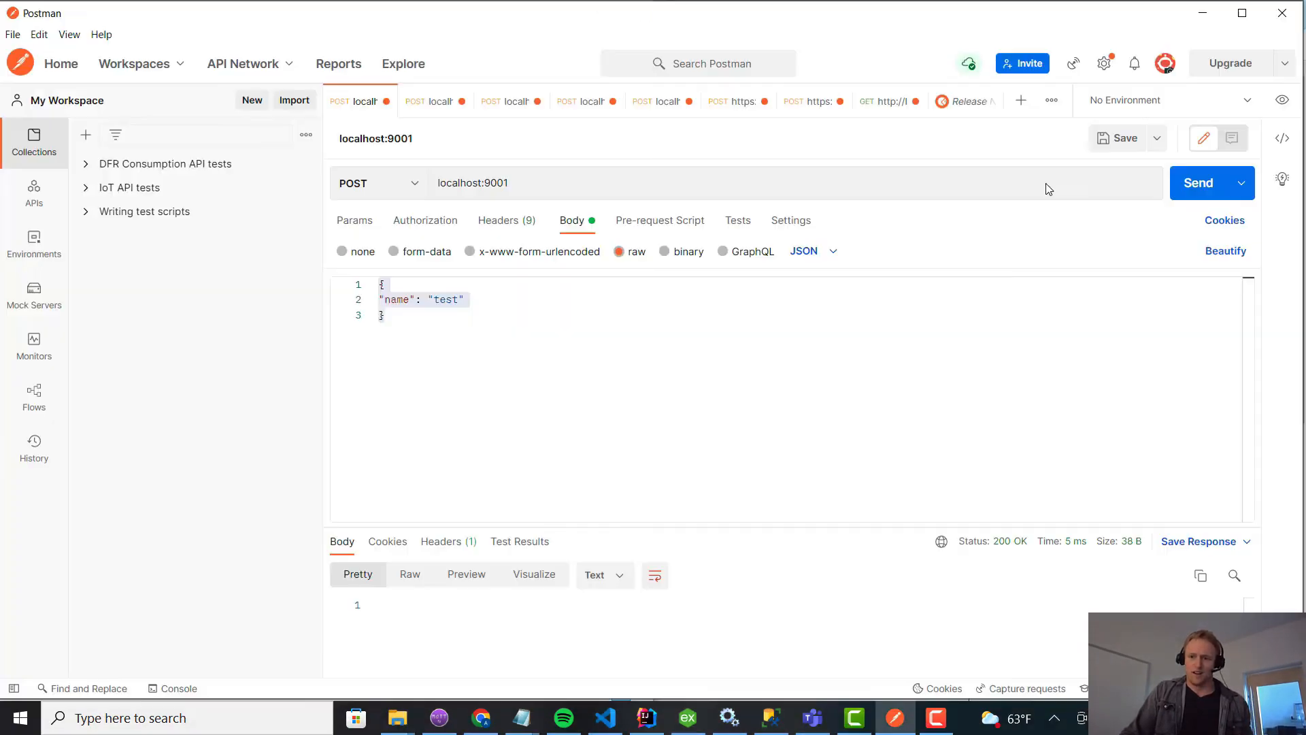
click(1209, 194)
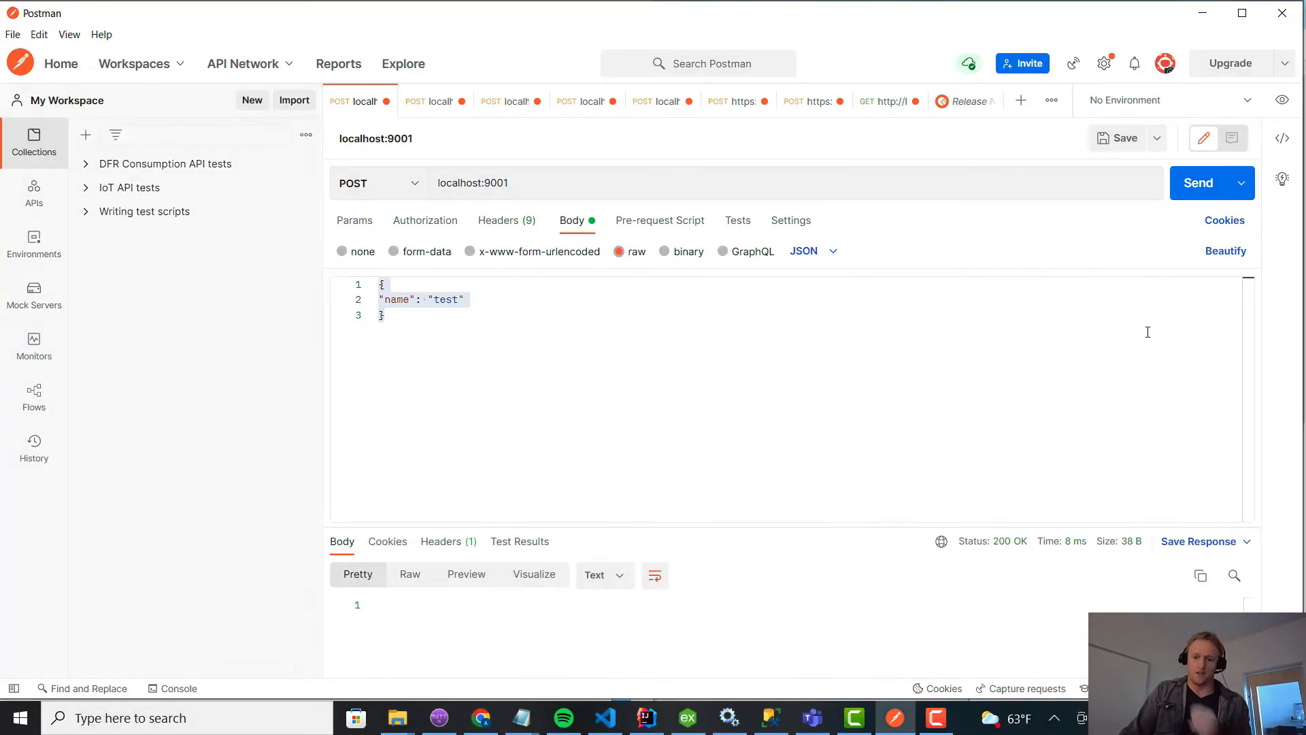
Open motors.csv from the csv folder in a maximized Excel window and widen column A to fit the full names.
mouse_move(397, 720)
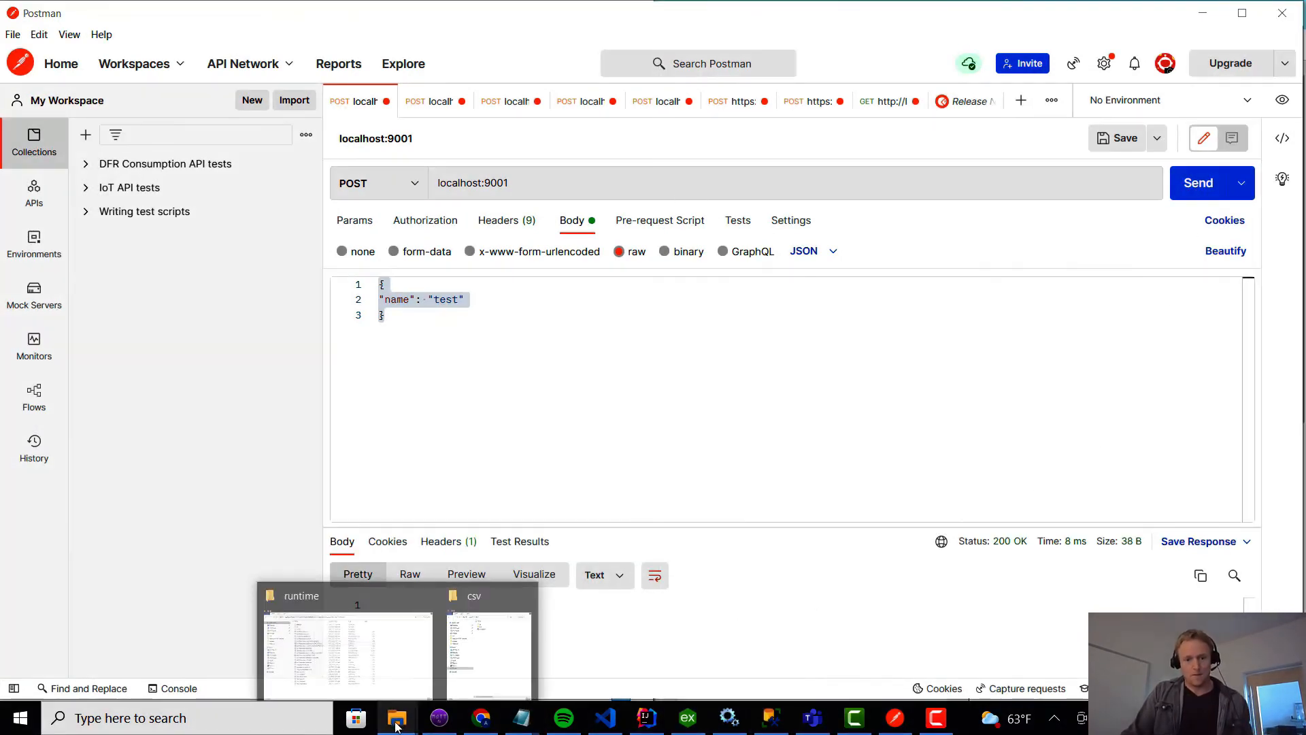
click(472, 673)
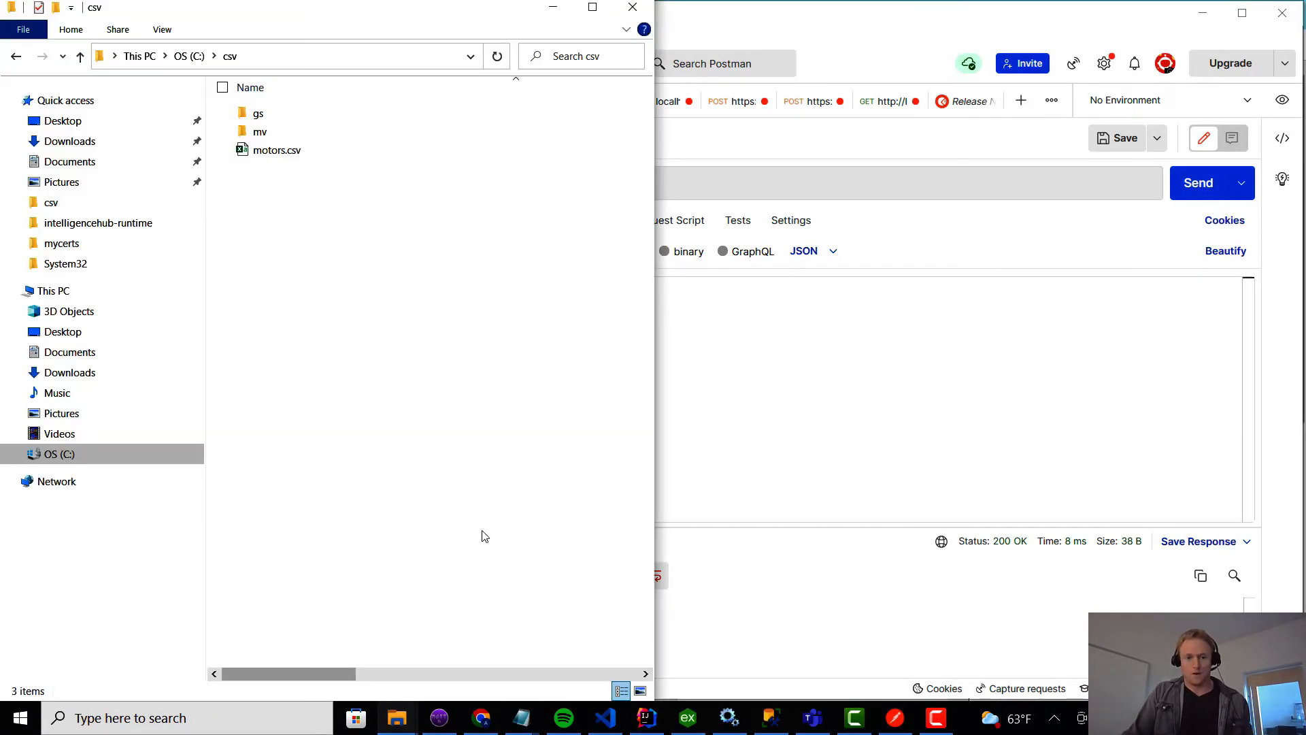
double_click(284, 151)
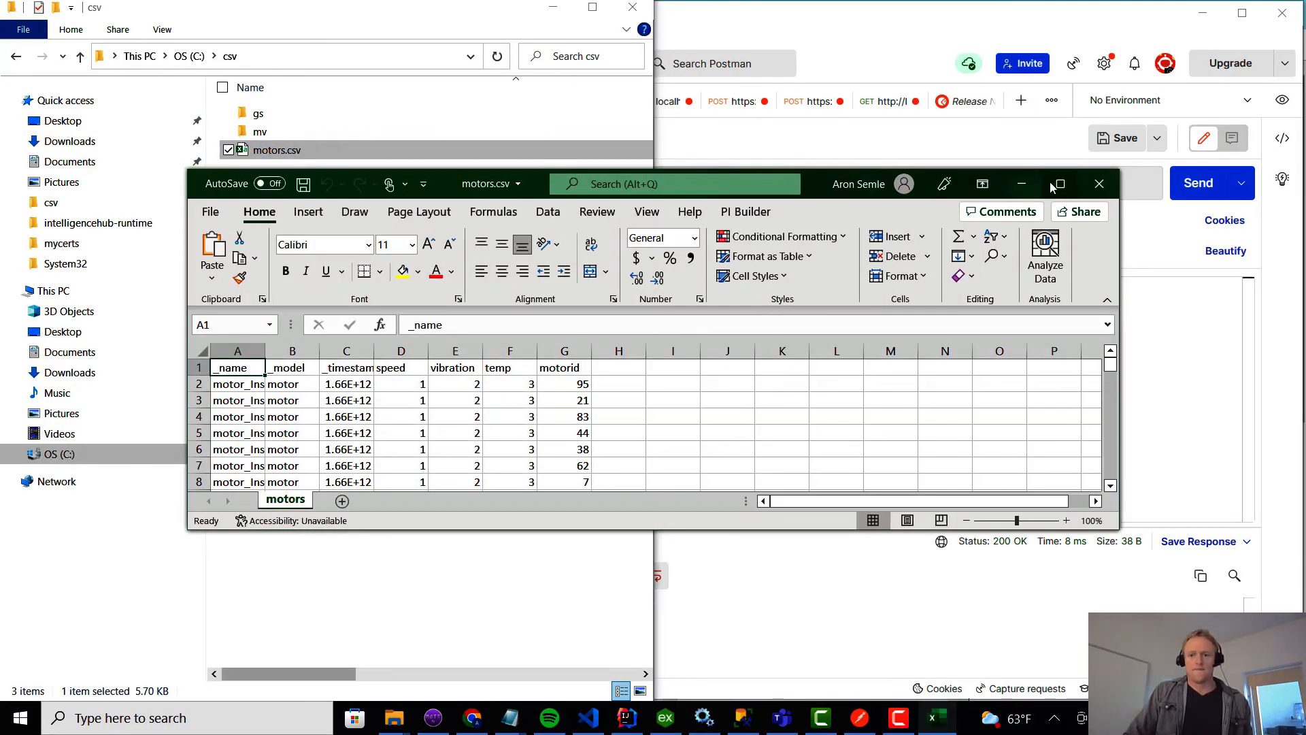
click(1054, 185)
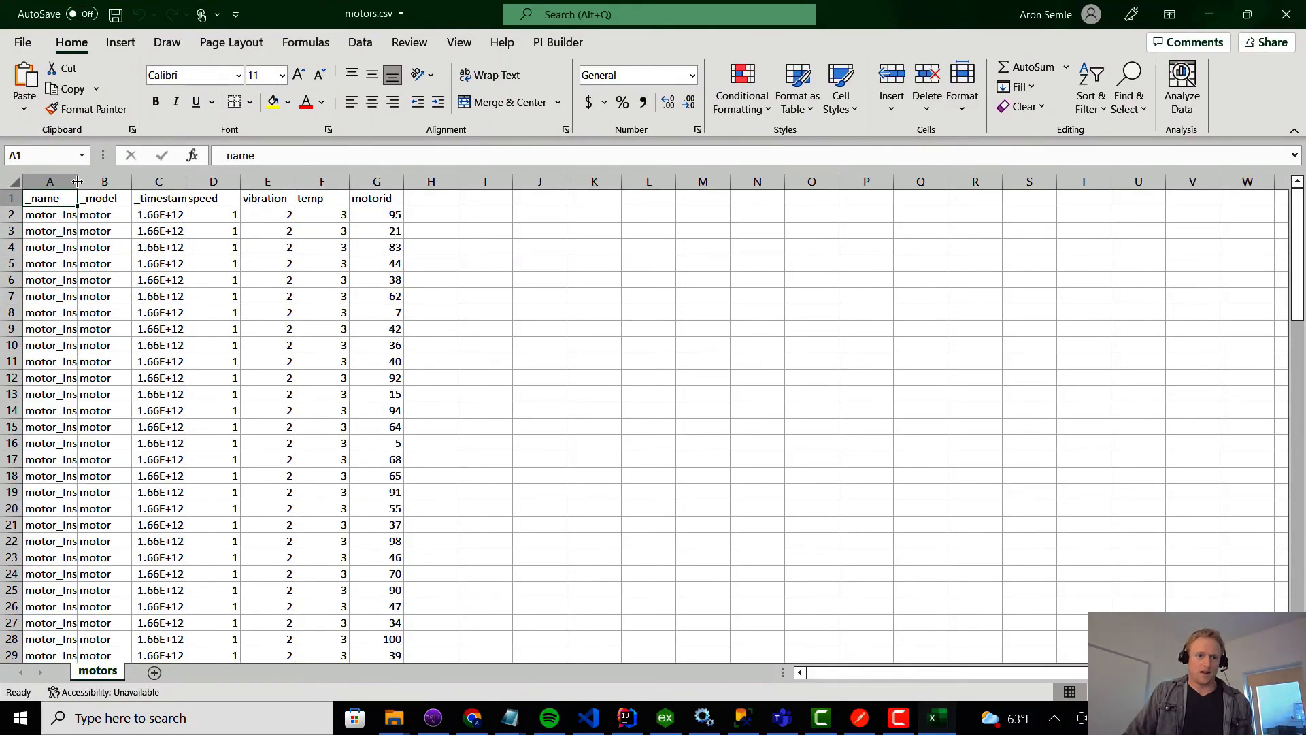
drag(78, 181, 227, 182)
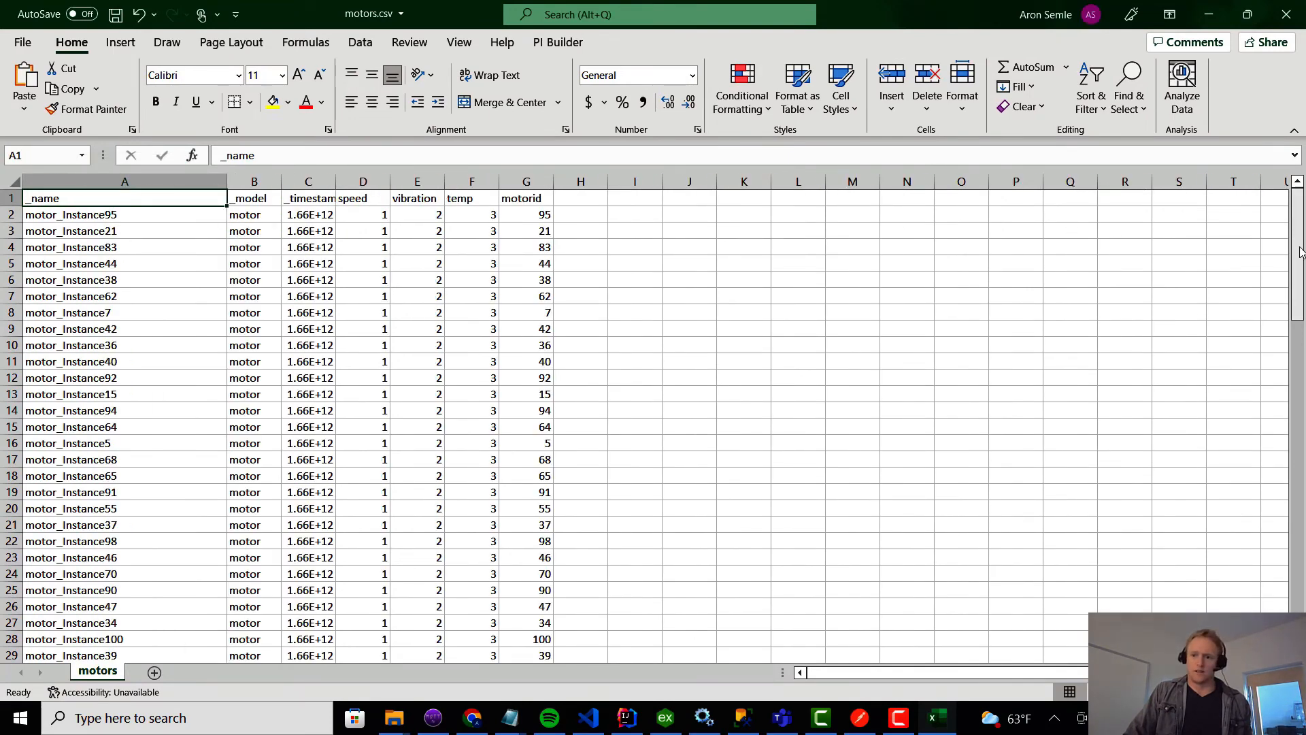
Review the motor records in motors.csv down to row 101 and return to the first row.
drag(1299, 252, 1302, 589)
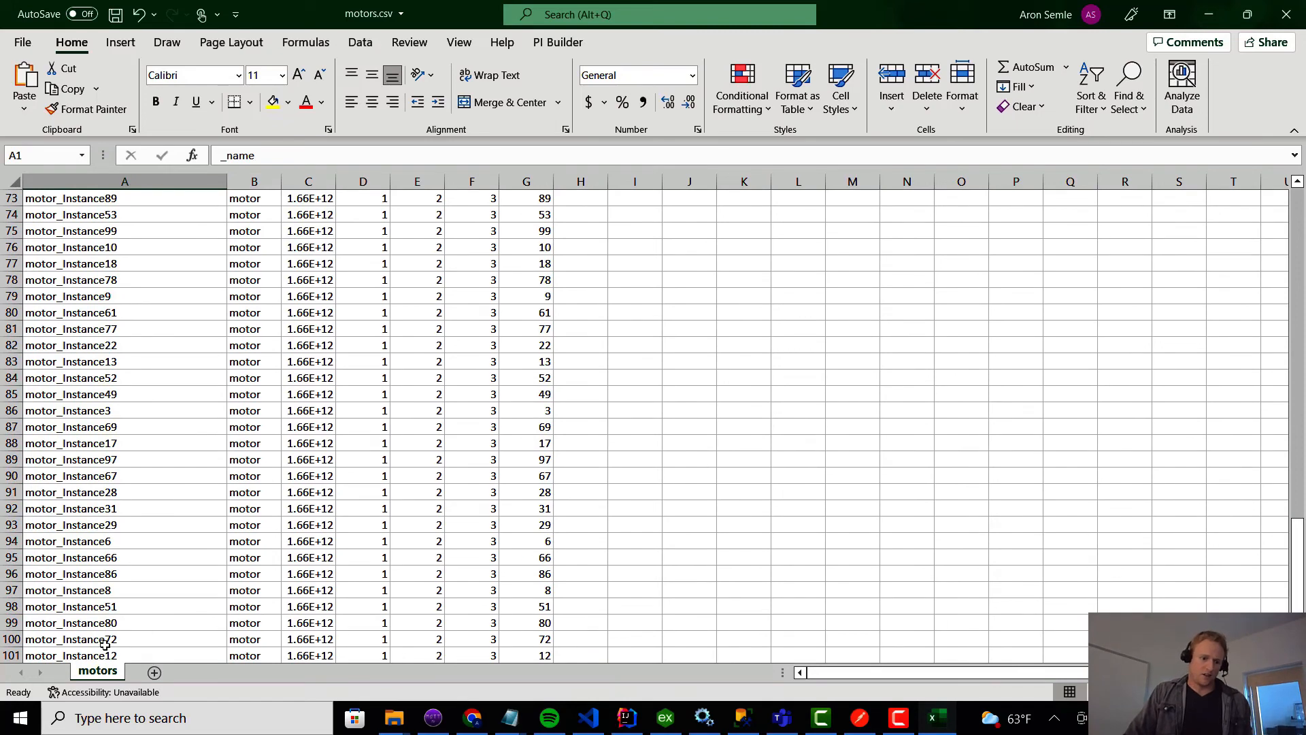
click(33, 657)
drag(1302, 599, 1303, 205)
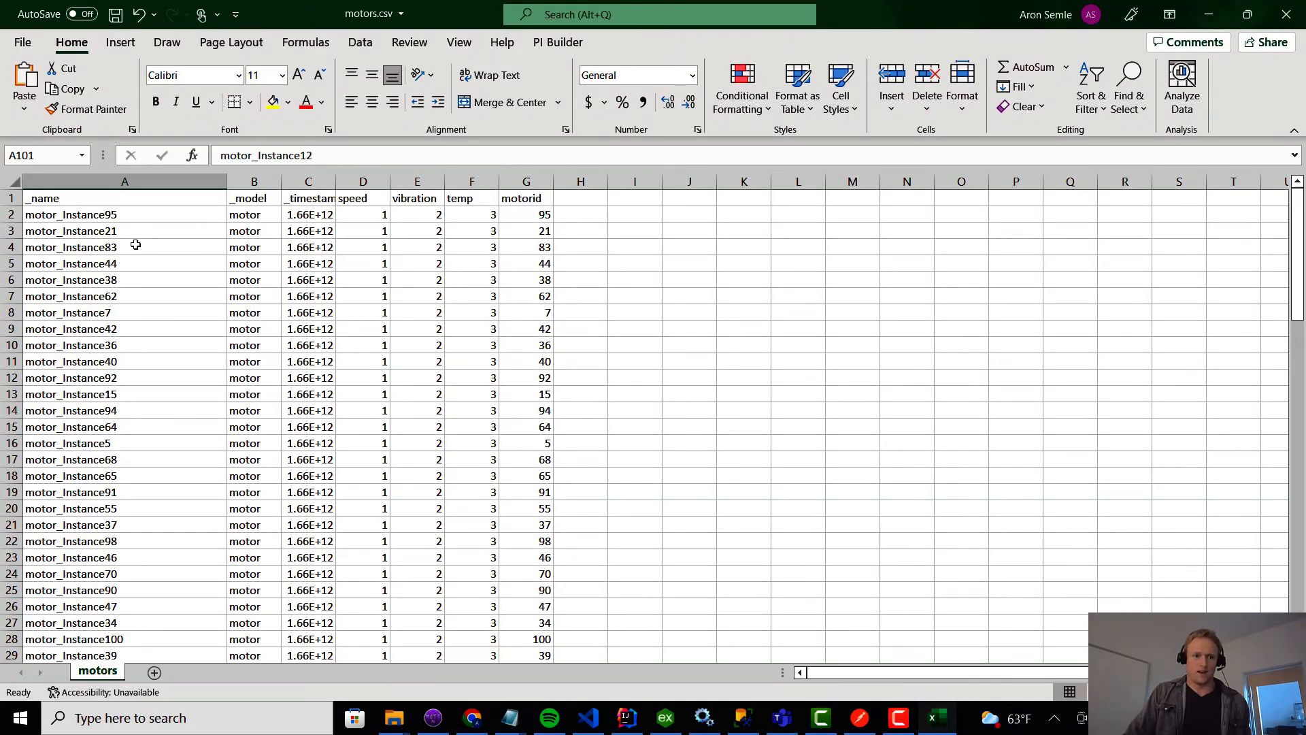
Resend the POST request to localhost:9001 from Postman and close motors.csv in Excel without saving.
click(474, 725)
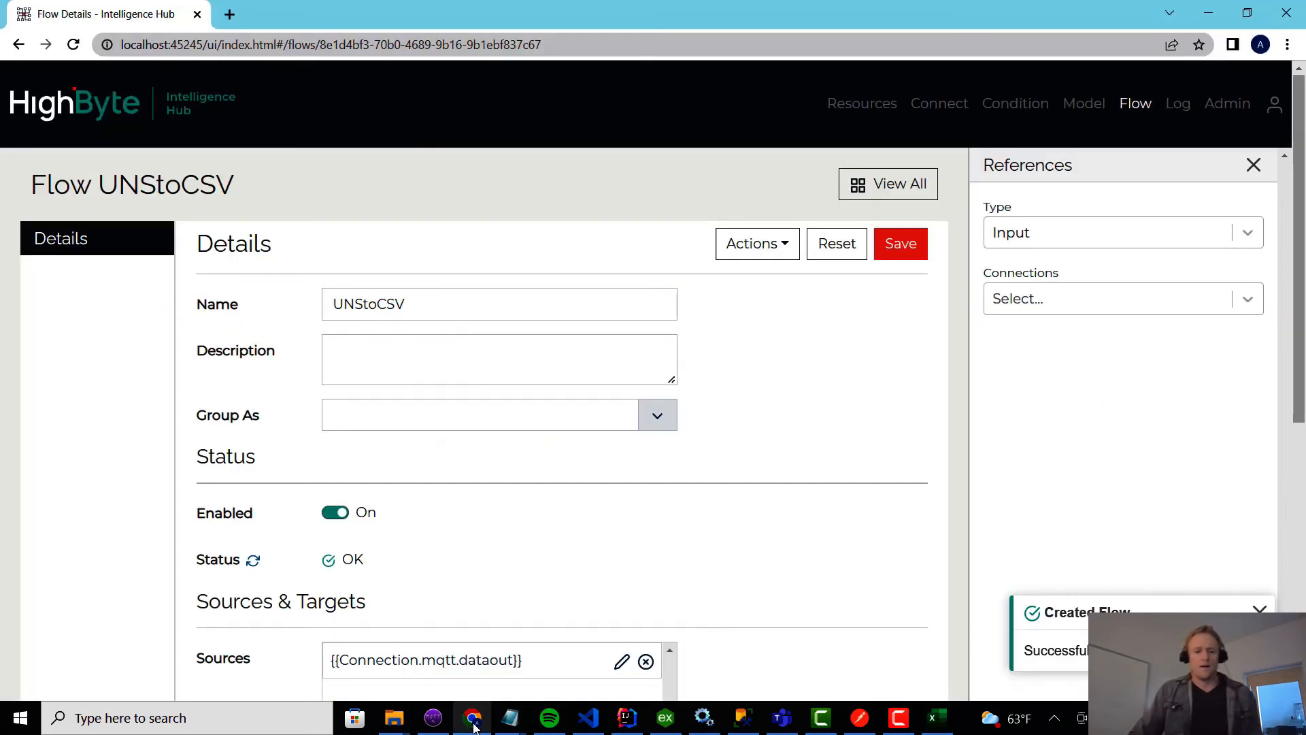
click(860, 718)
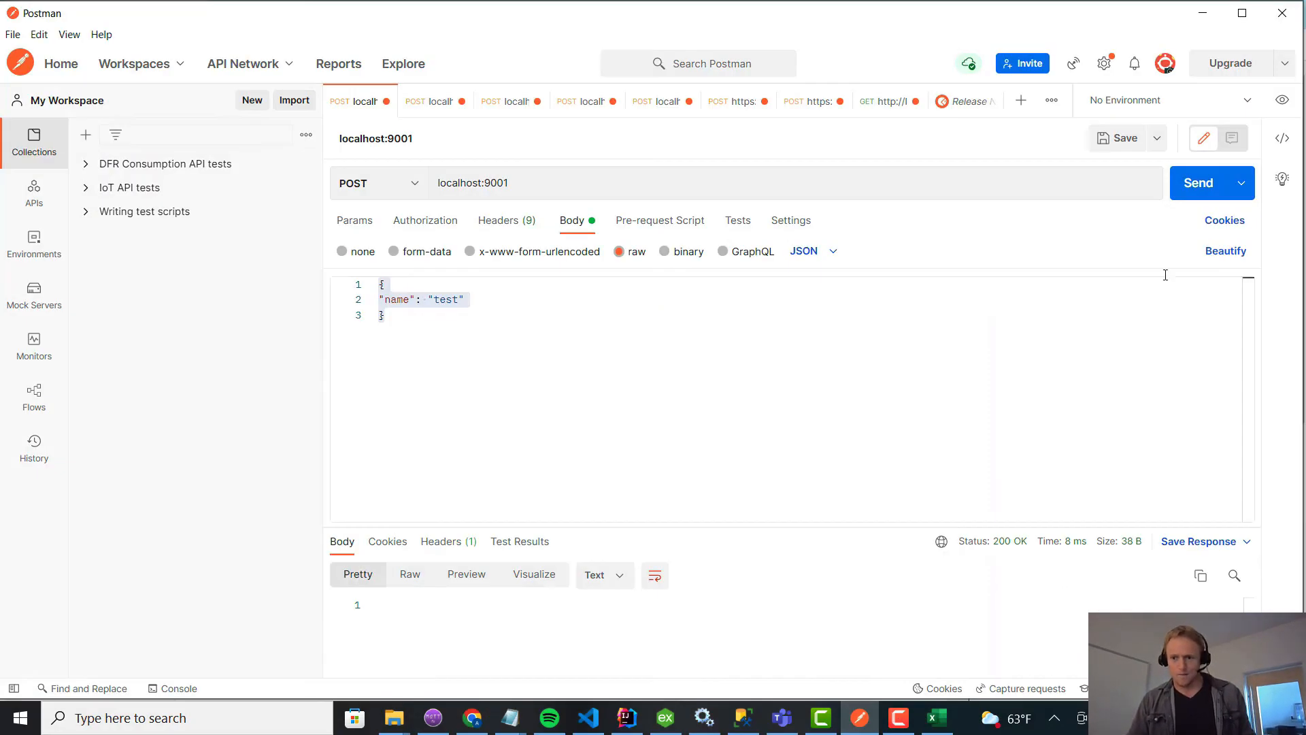
right_click(939, 725)
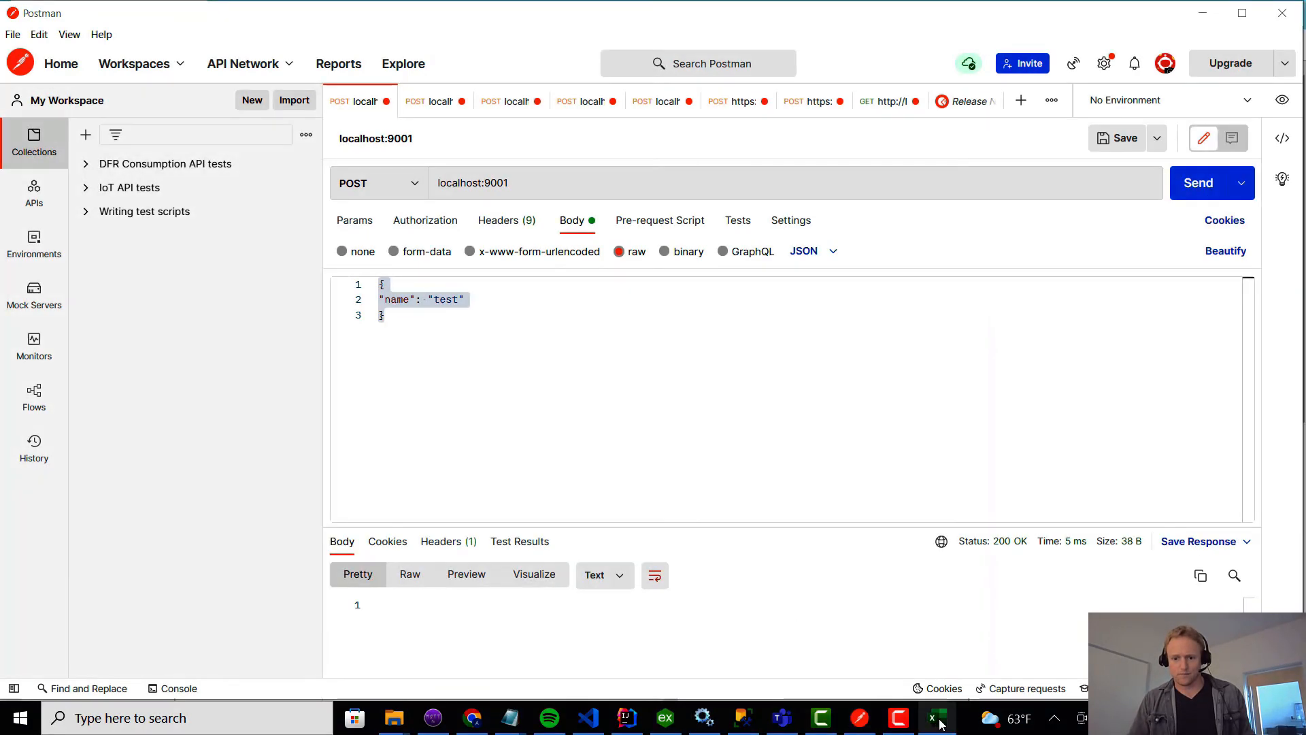
click(908, 690)
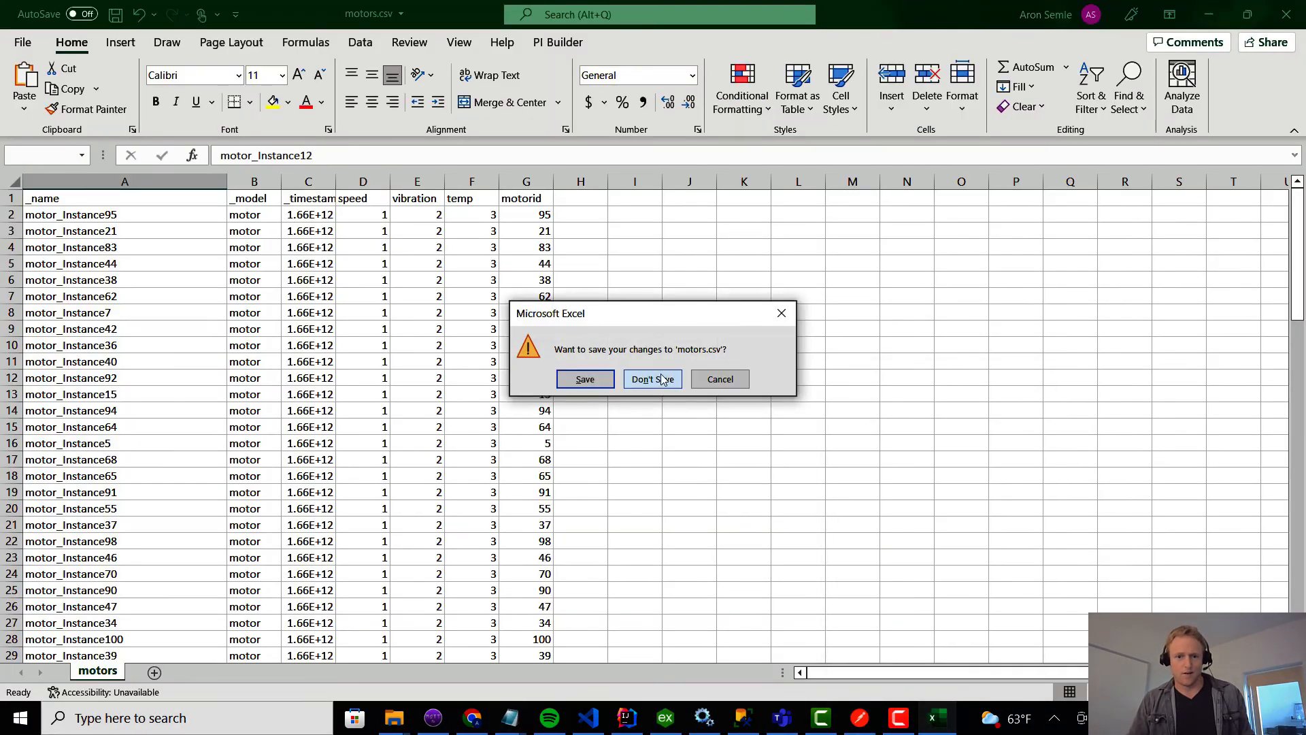
click(663, 379)
Reopen motors.csv from the csv folder, check its rows for newly written records and close it.
mouse_move(403, 728)
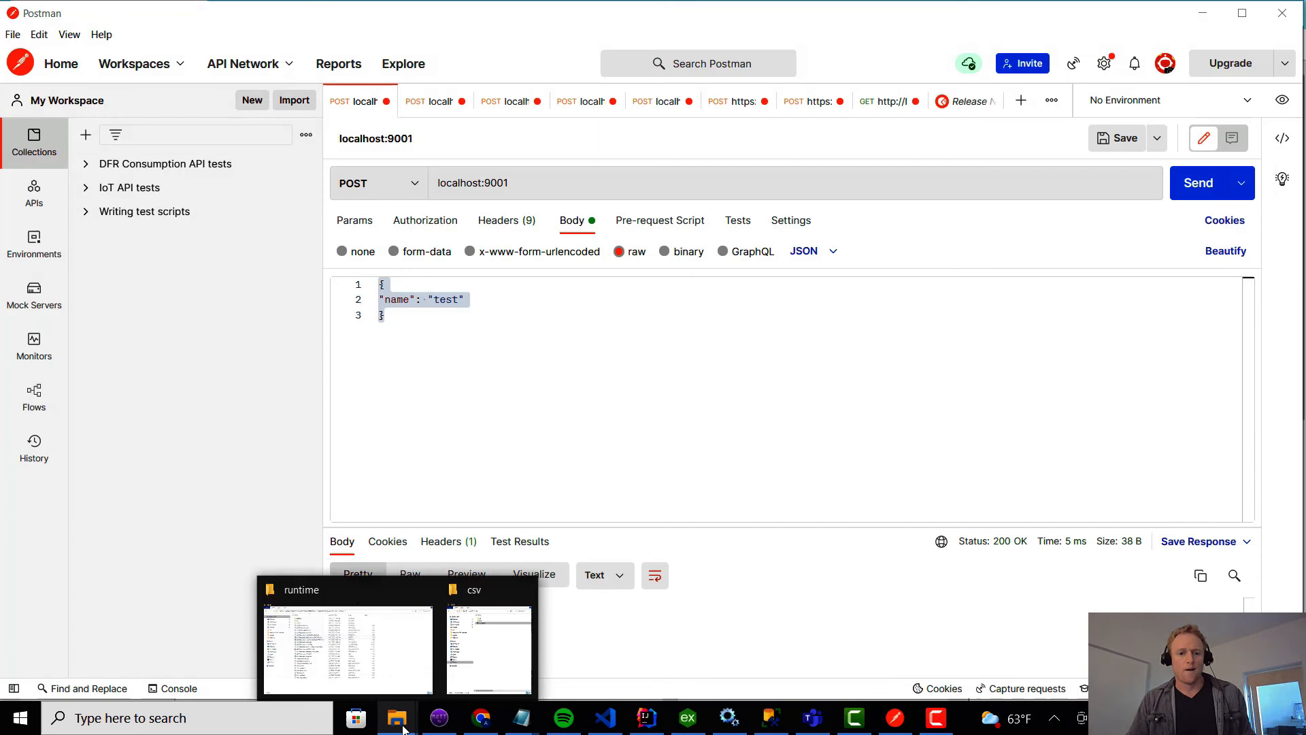
click(486, 681)
double_click(276, 151)
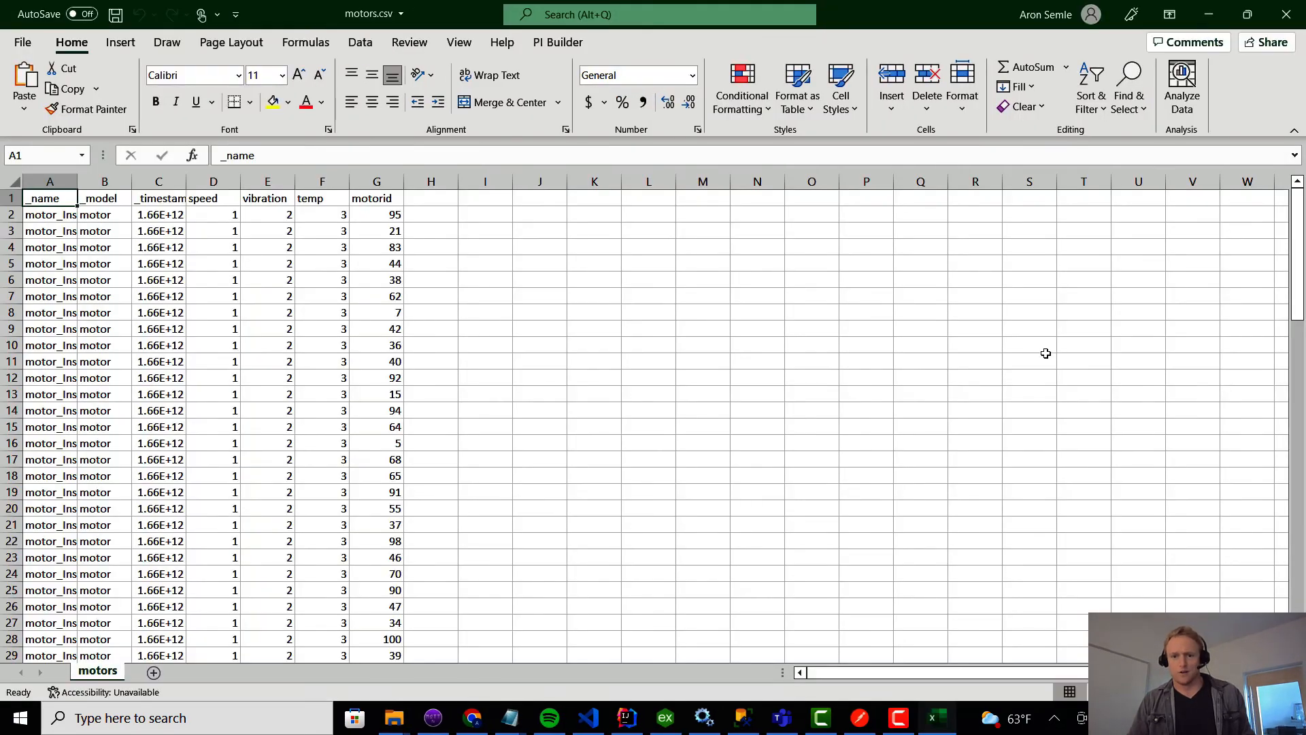
drag(1302, 248, 1301, 581)
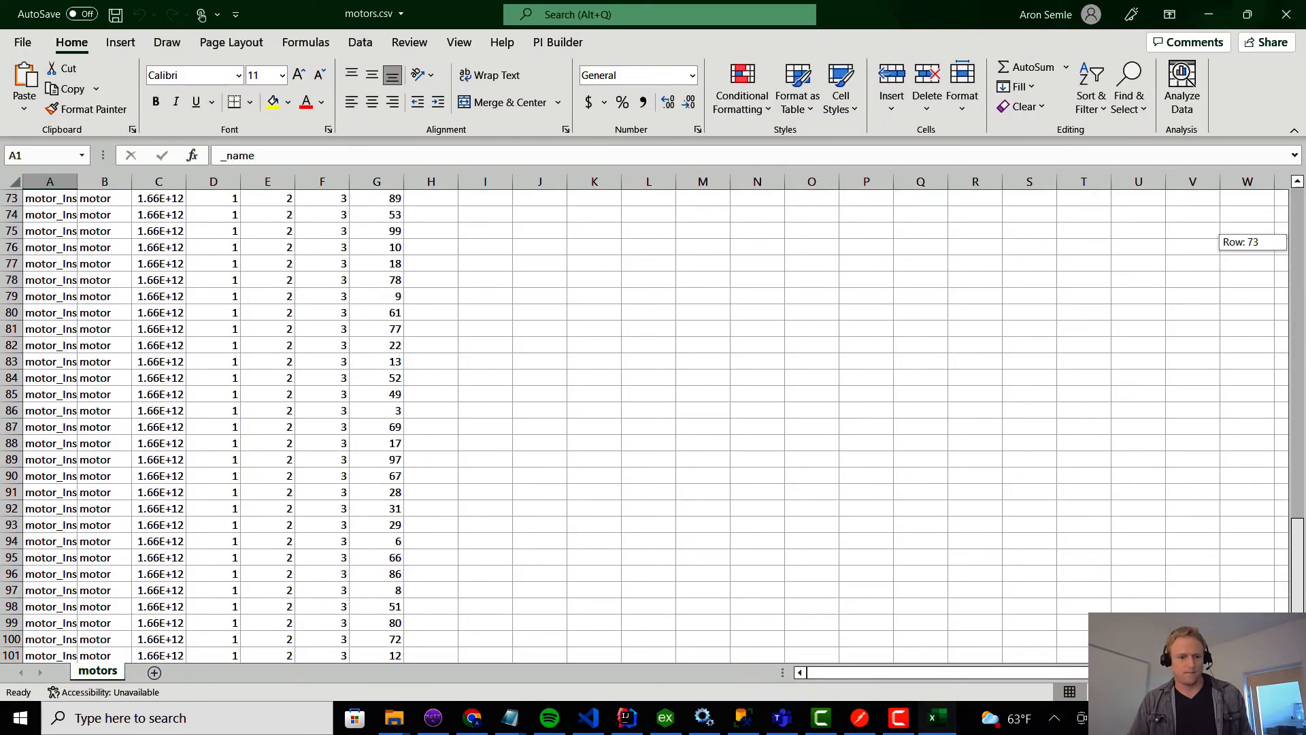
drag(1297, 522, 1297, 408)
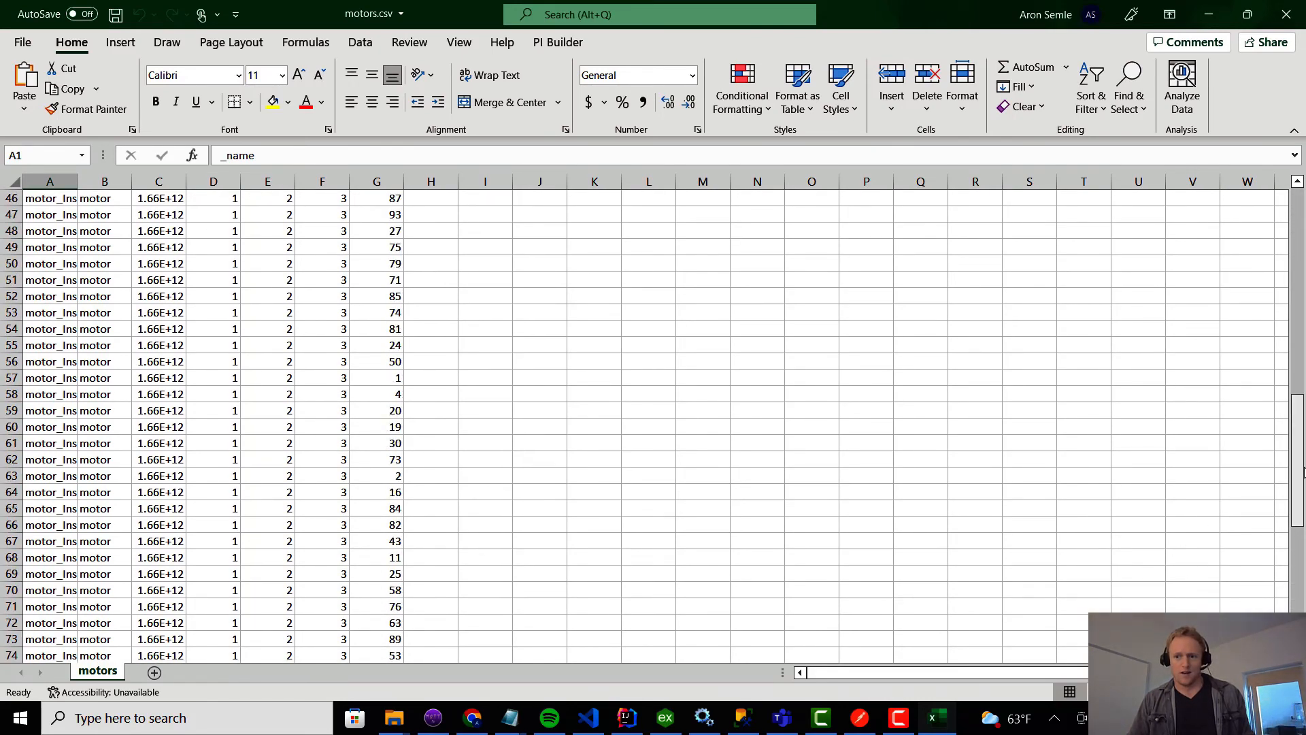
drag(1288, 178, 1289, 178)
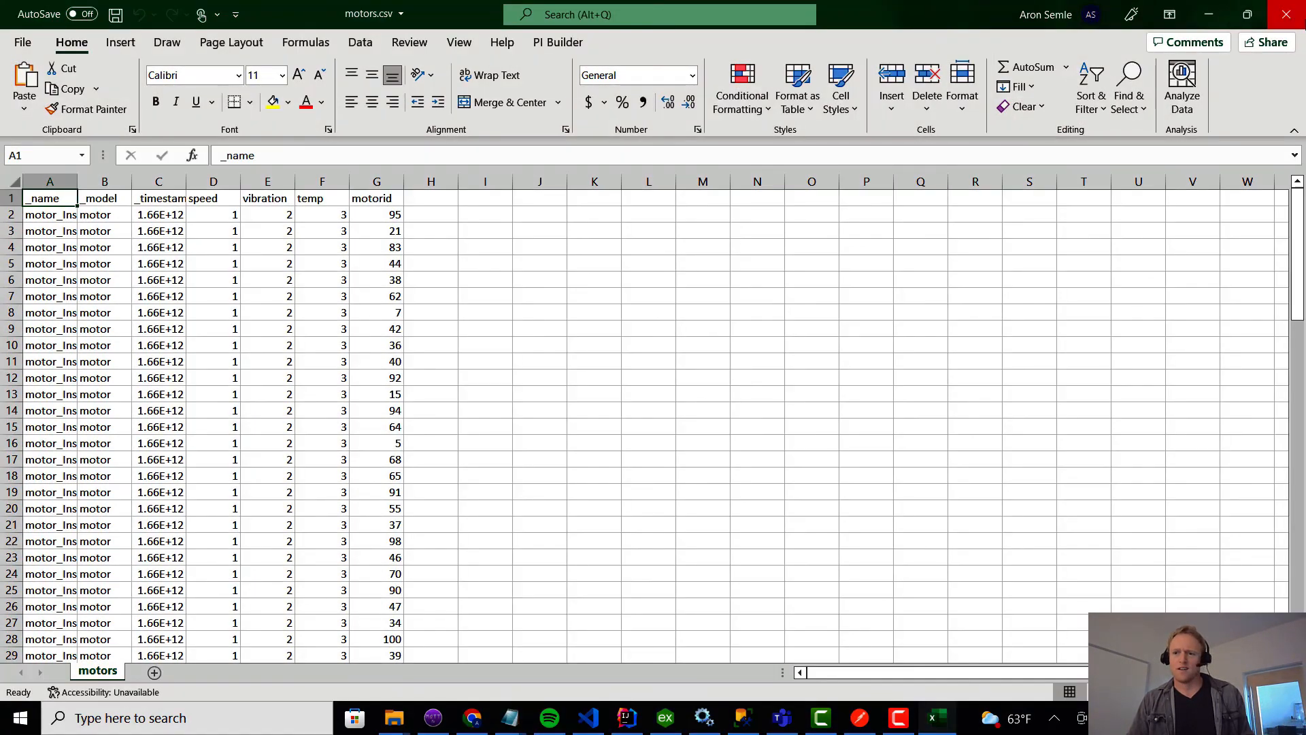
click(1286, 13)
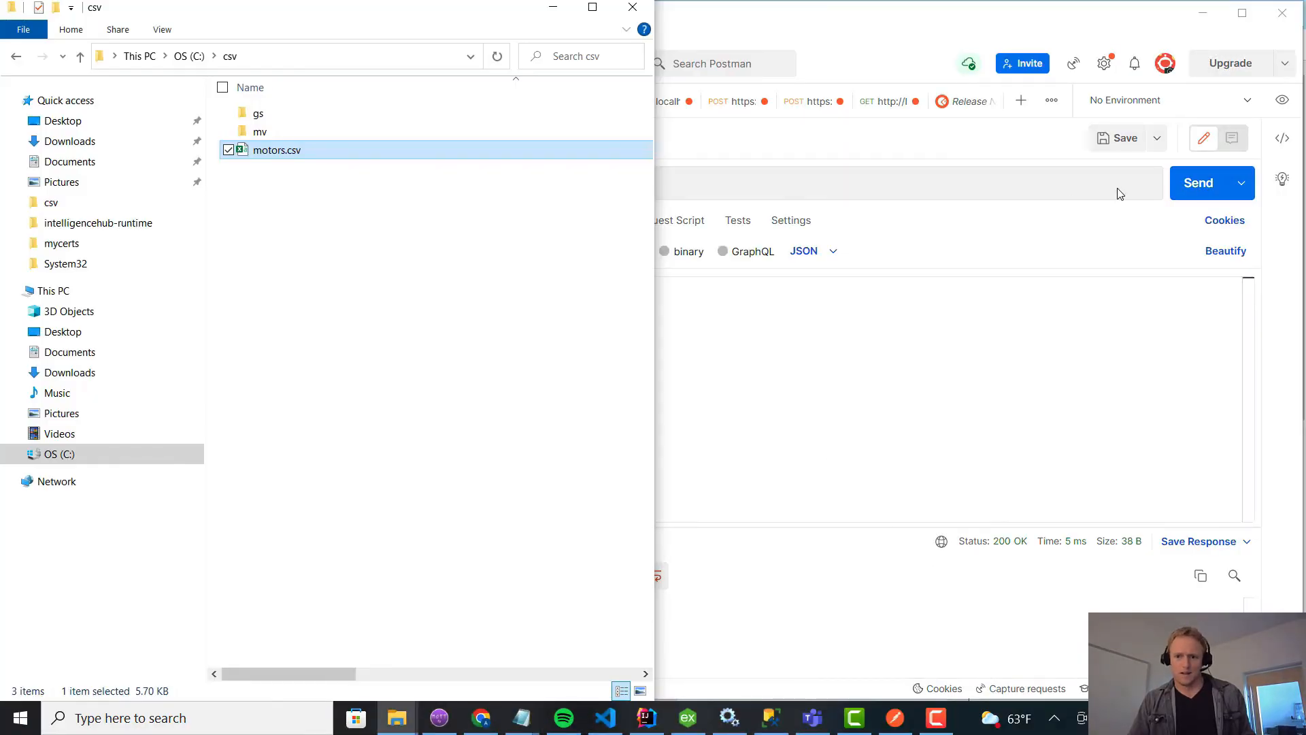
Send the POST request again from Postman with motors.csv closed, and reopen the file to check its last rows.
click(1196, 190)
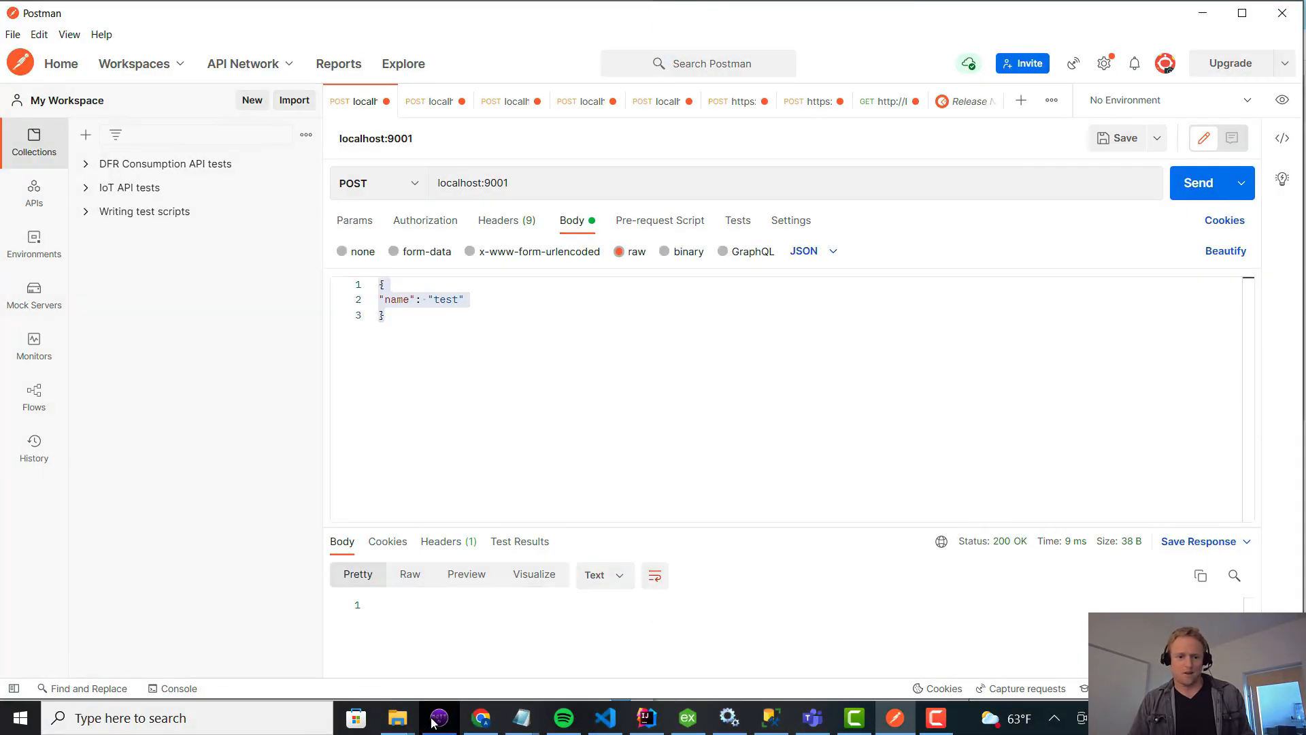
mouse_move(398, 718)
click(481, 677)
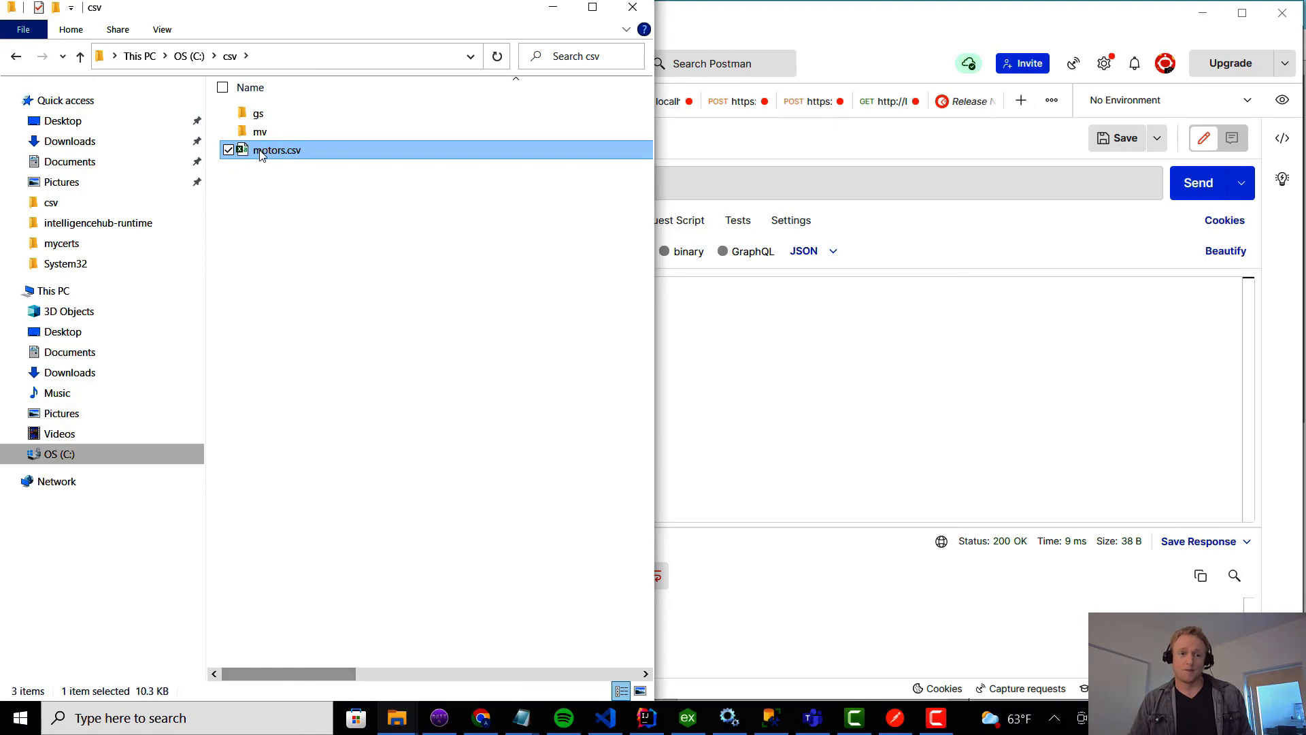
double_click(261, 151)
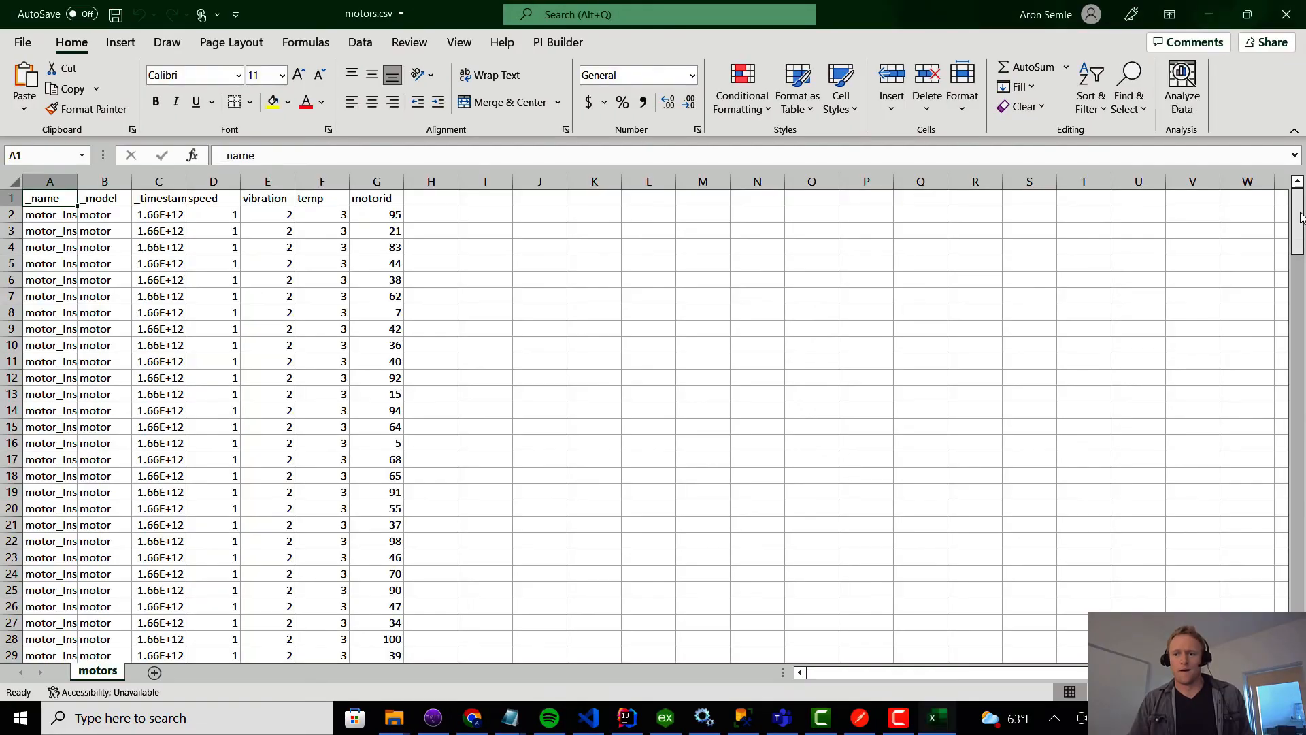
drag(1300, 217, 1299, 597)
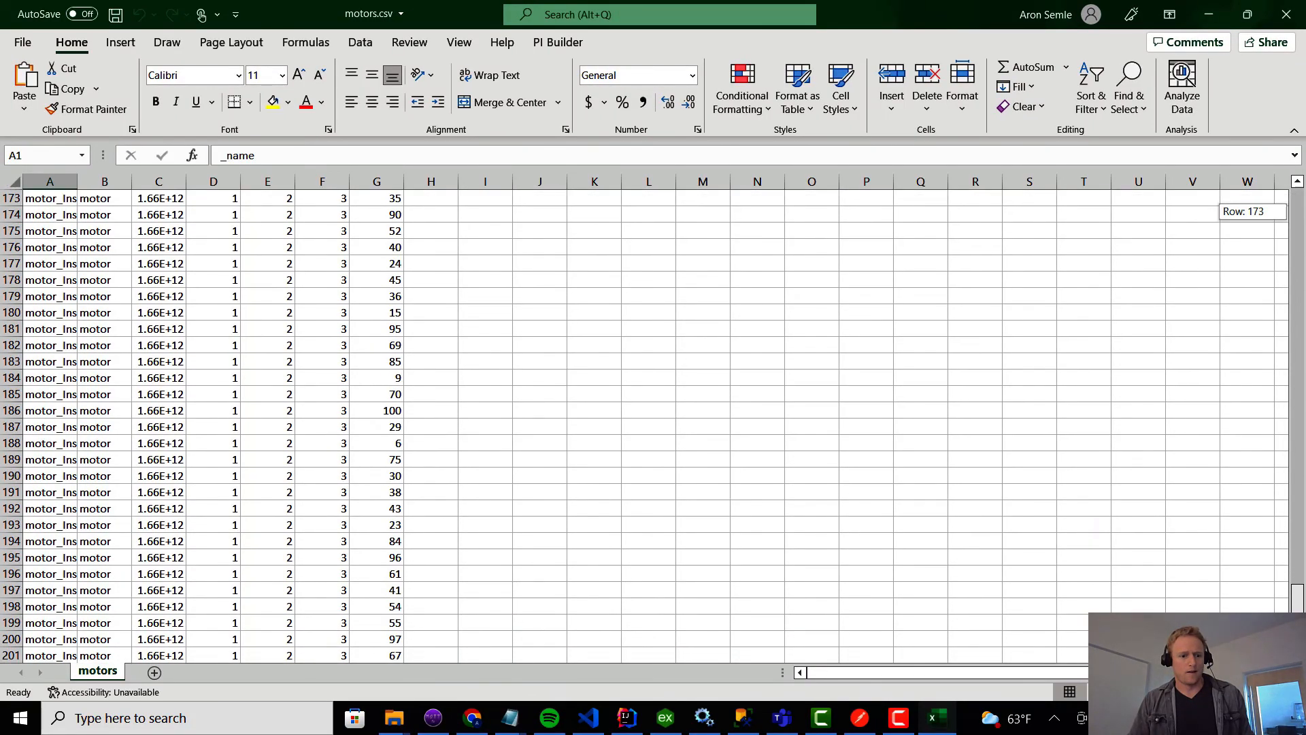
Switch to Intelligence Hub in Chrome and examine the log for the cause of the failed csv writes.
click(474, 714)
click(1176, 108)
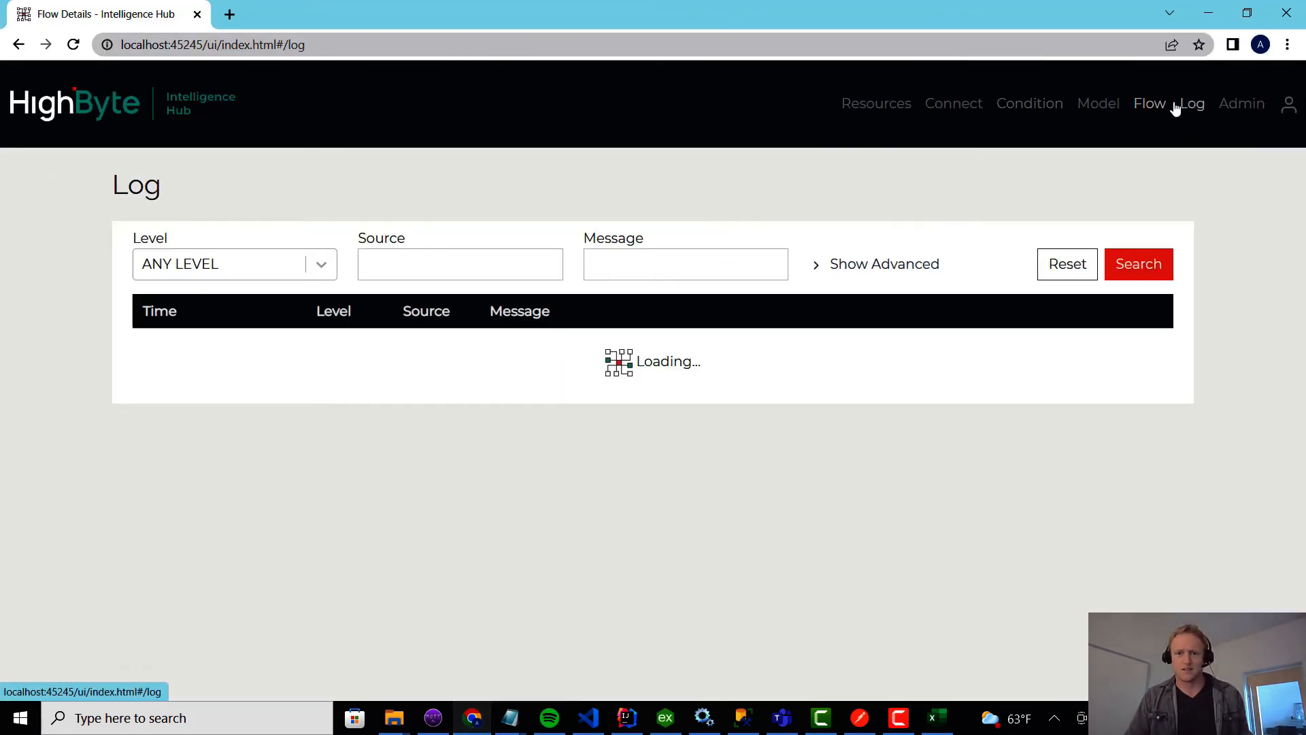
drag(524, 381, 1027, 417)
click(998, 430)
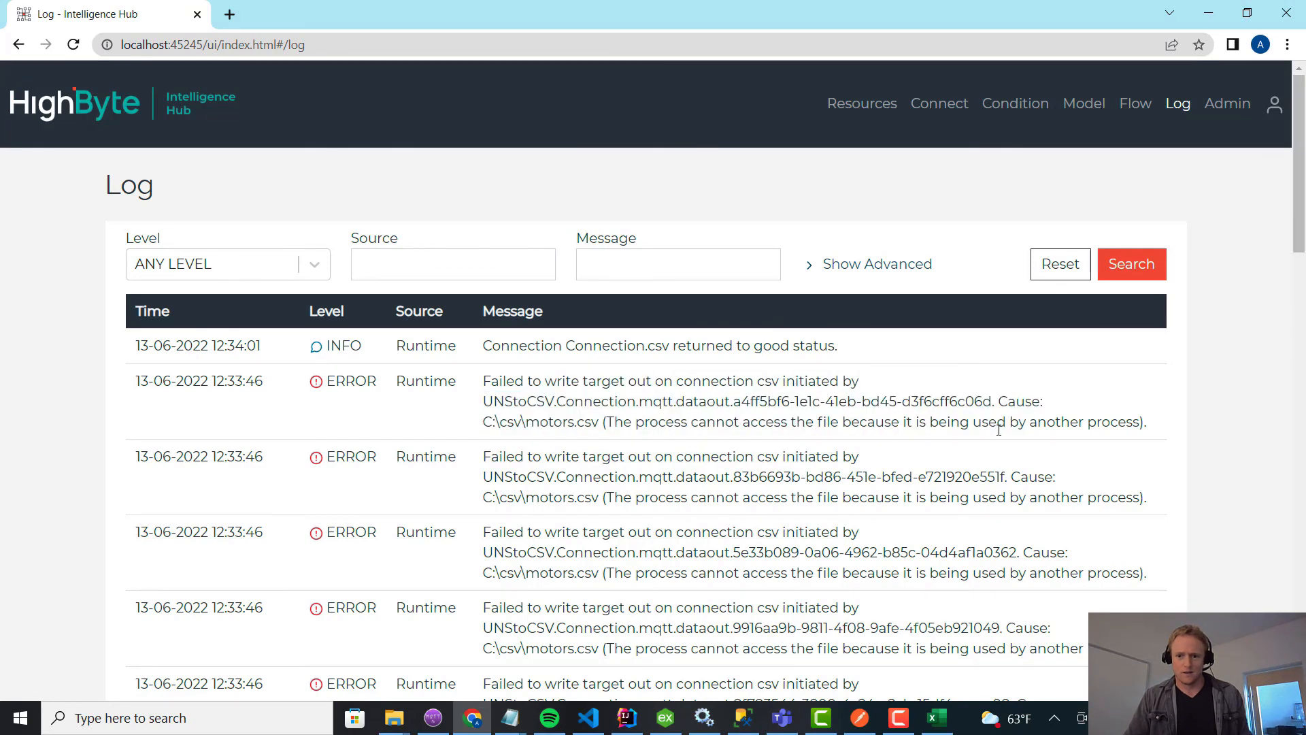
drag(667, 420, 863, 422)
click(863, 414)
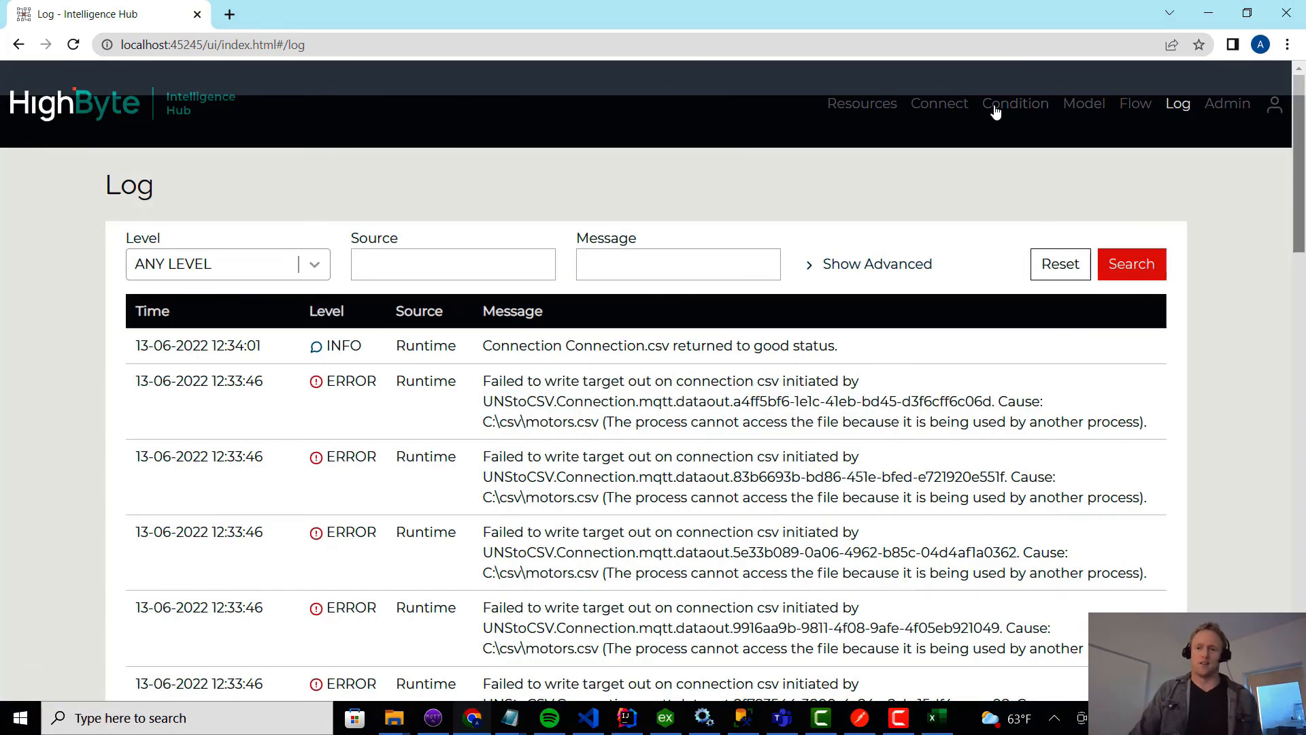
Return to the overview of all flows in Intelligence Hub.
click(1133, 105)
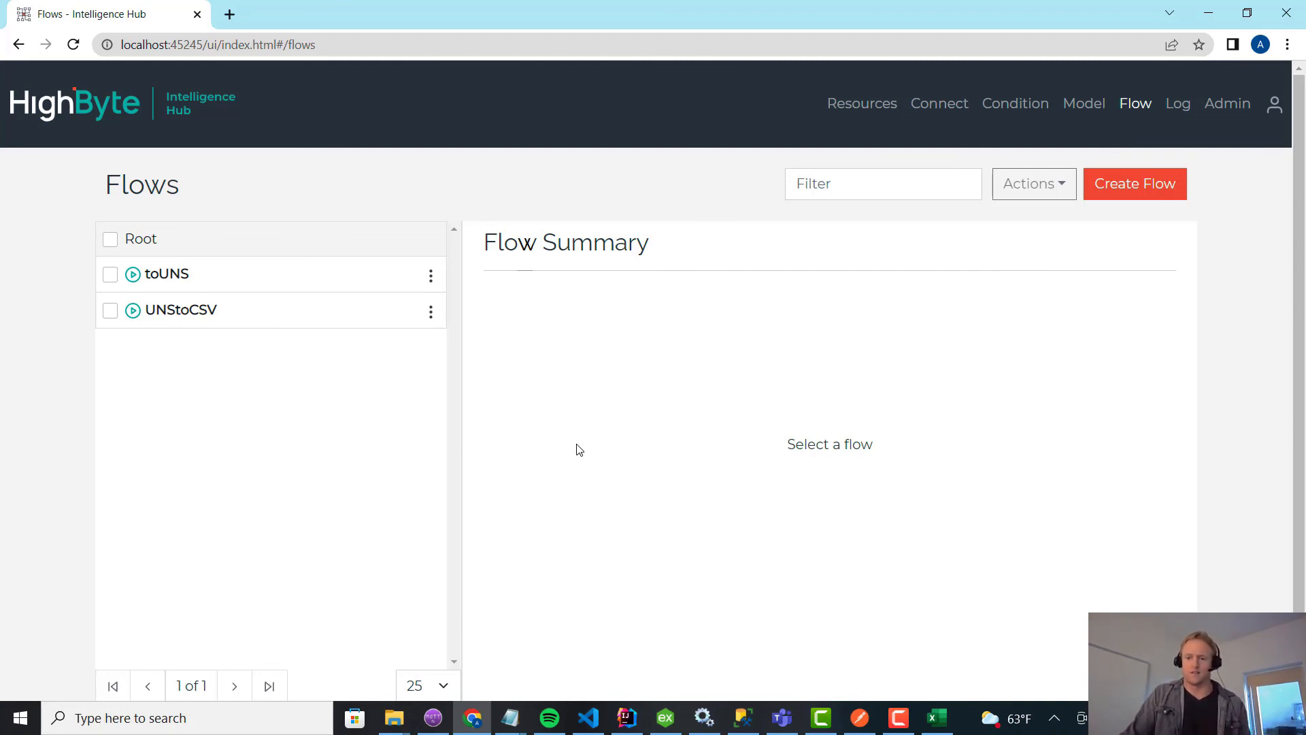
click(909, 725)
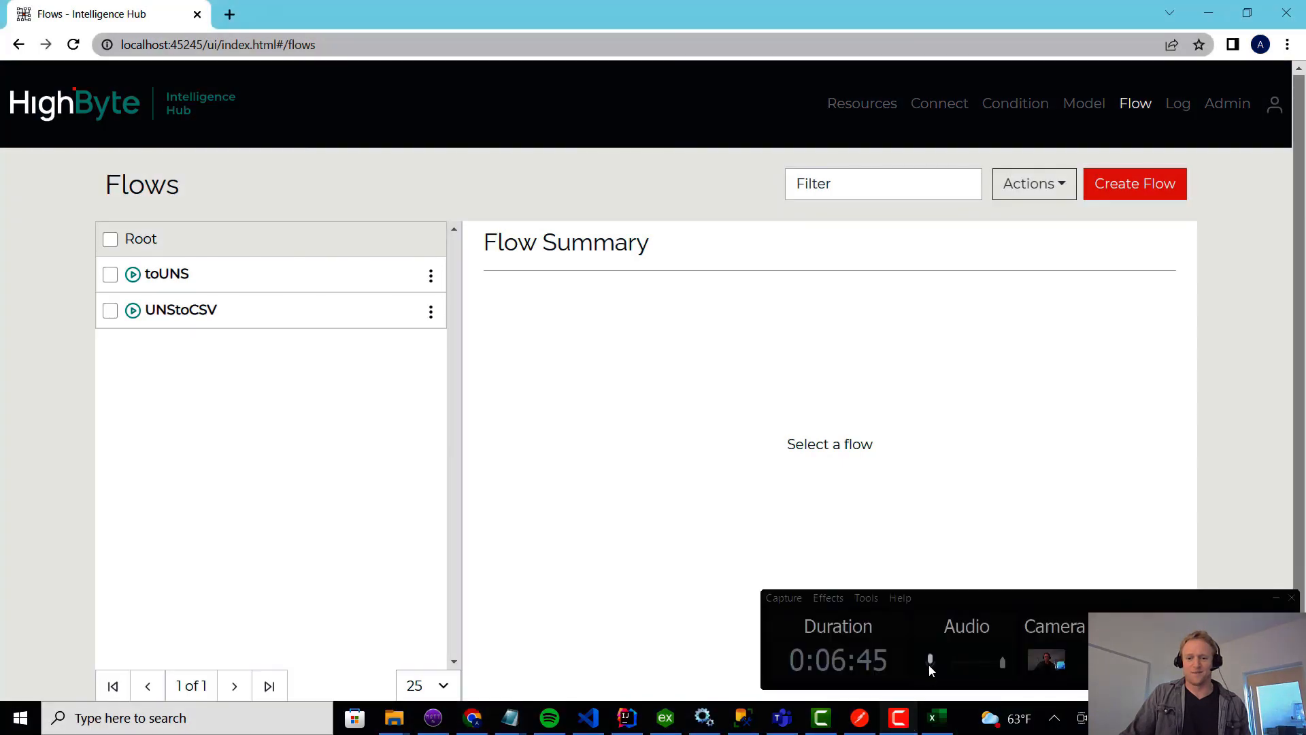